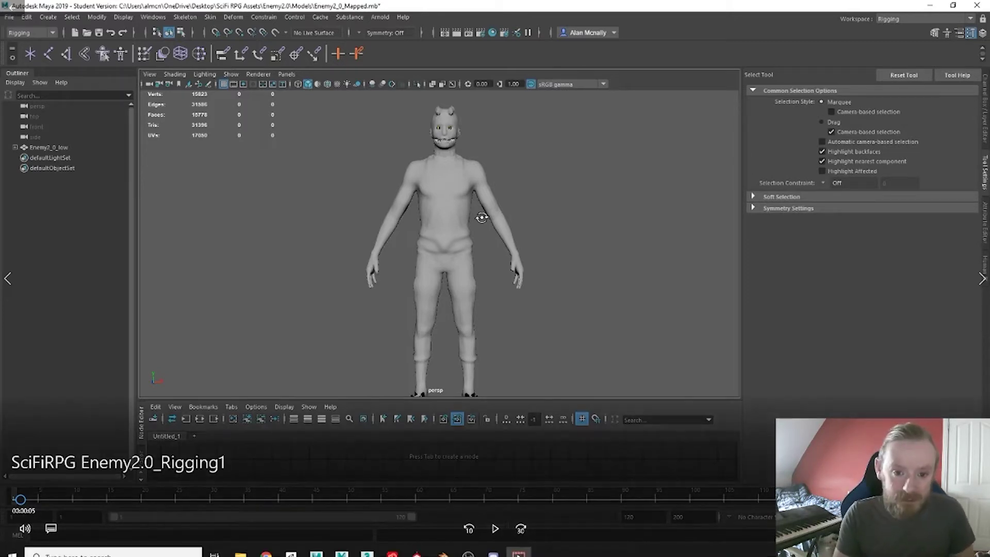
- Auto-rig the selected Enemy2_0_low mesh with the one-click Quick Rig tool and close the tool's window
left_click(494, 528)
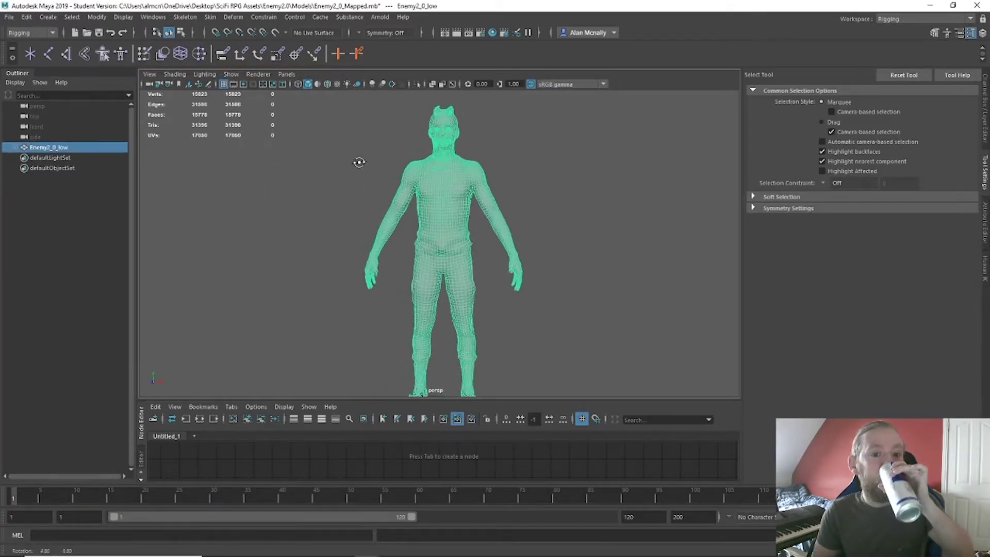
left_click_drag(379, 164, 351, 164, "alt")
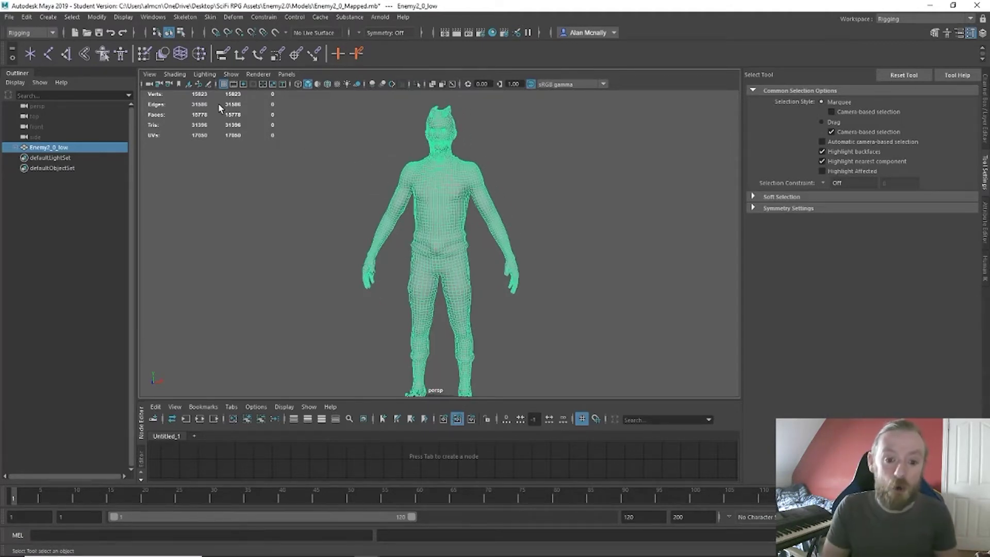
left_click(103, 55)
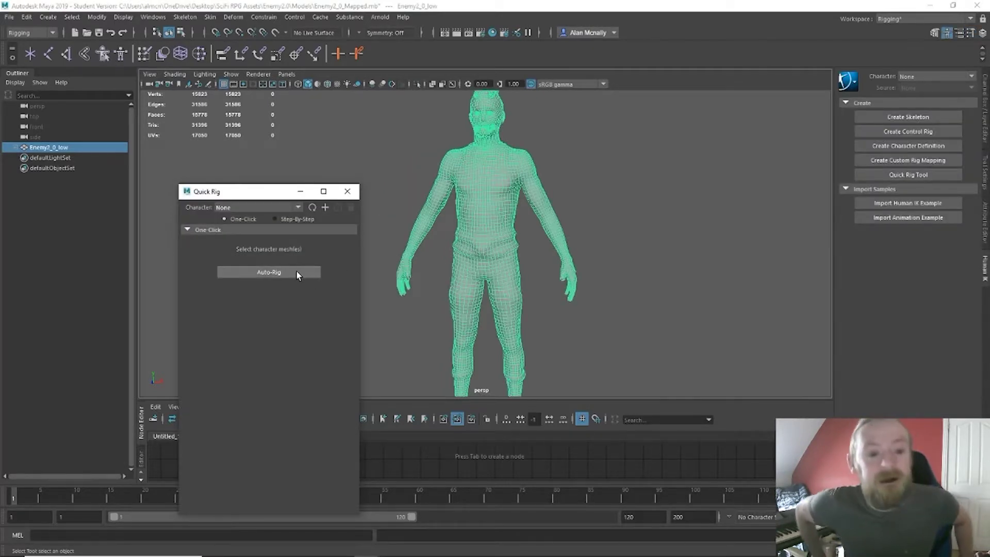
left_click(296, 270)
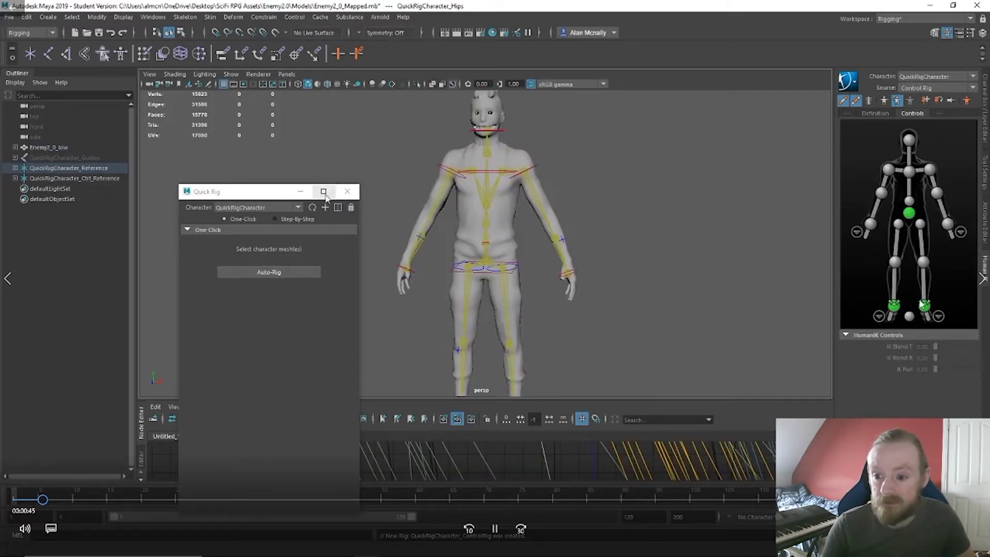
left_click(347, 192)
- Rotate the character's left shoulder control to test how the auto-rigged arm deforms
left_click(930, 226)
left_click_drag(583, 289, 542, 285, "alt")
left_click(536, 176)
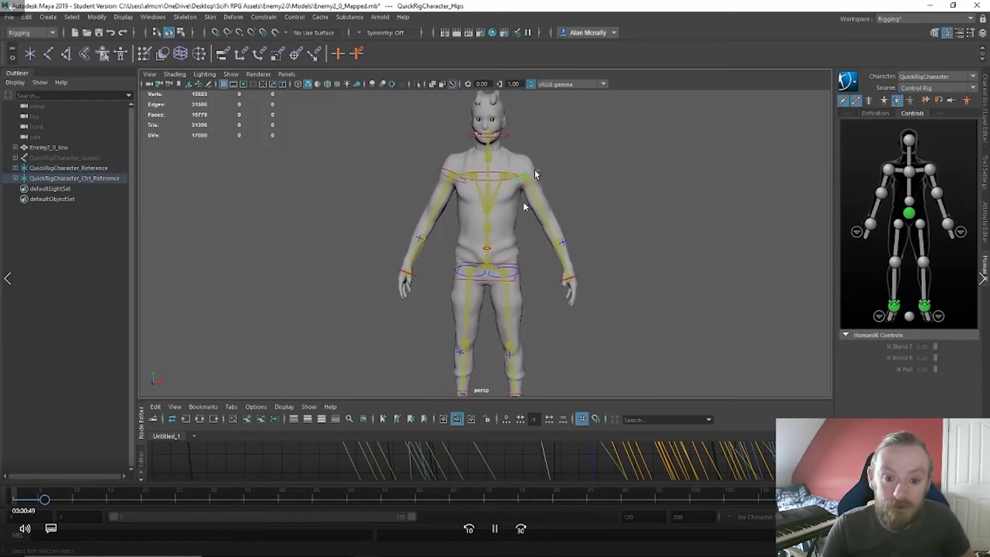
key("e")
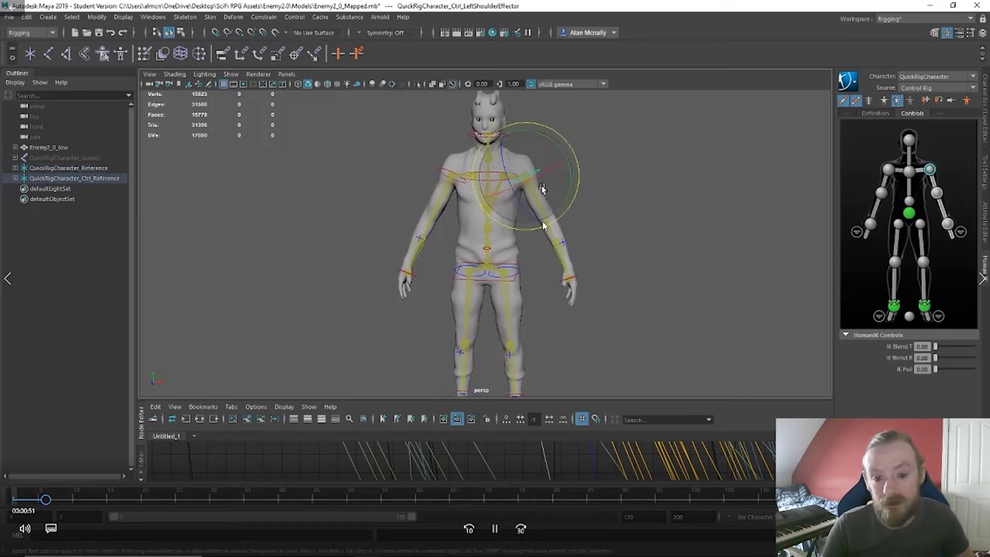
mouse_move(539, 177)
left_mouse_down()
mouse_move(572, 178)
mouse_move(542, 193)
left_mouse_up()
scroll(541, 192, "up", 3)
scroll(543, 194, "up", 2)
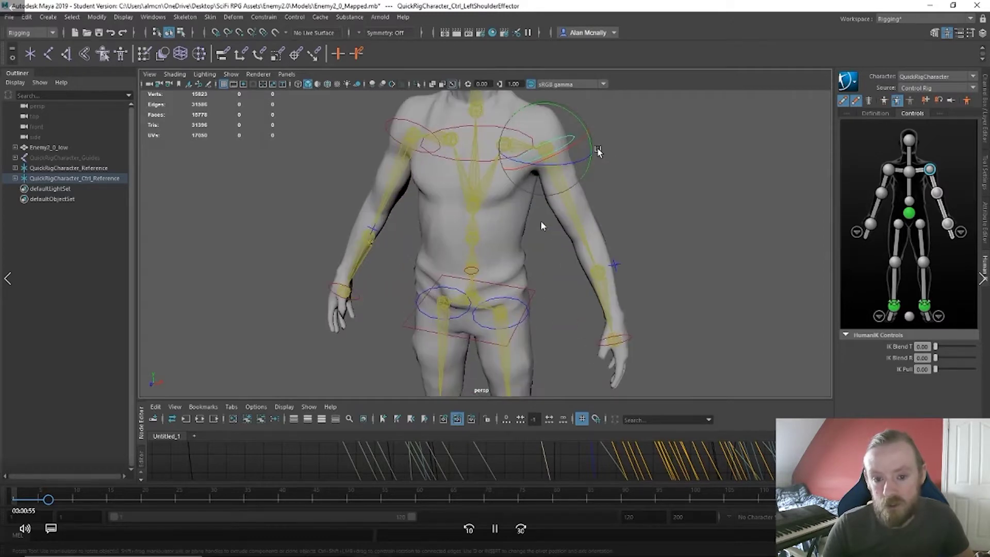
left_click_drag(592, 150, 591, 149)
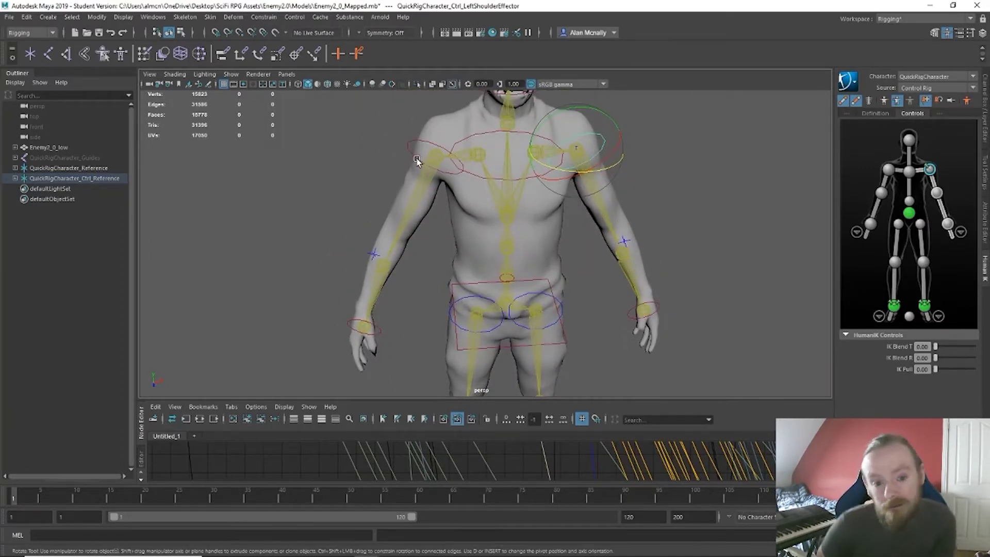
- Rotate the right shoulder control until the arm is roughly horizontal and examine the deformation from behind
left_click(416, 161)
left_click_drag(419, 174, 325, 161)
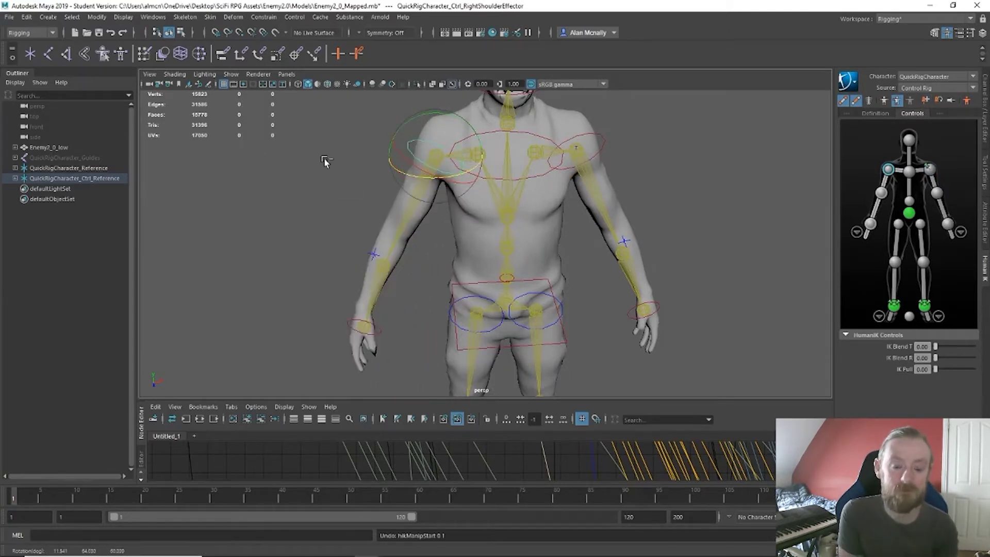
left_click_drag(392, 181, 443, 122)
left_click_drag(438, 222, 617, 230, "alt")
left_click(524, 178)
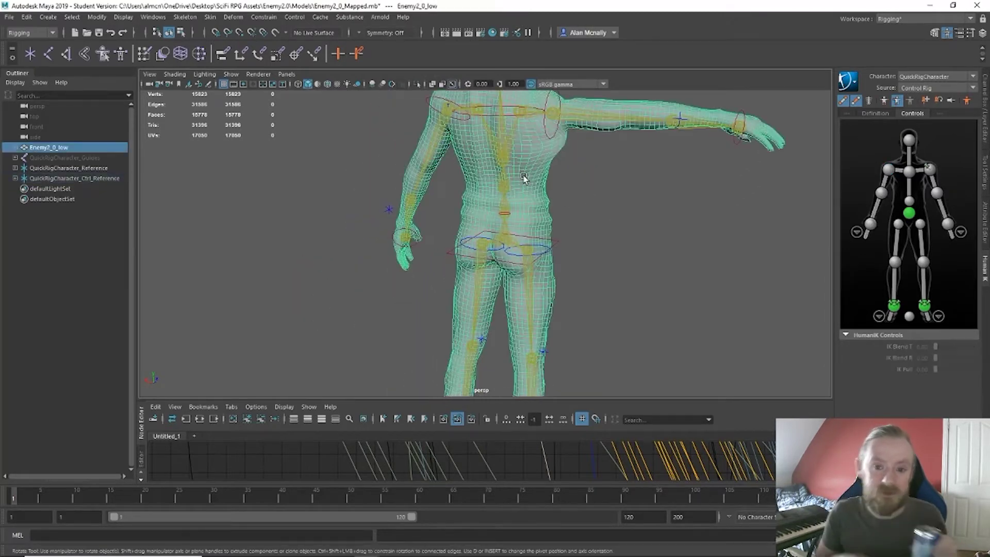
scroll(601, 179, "up", 3)
middle_click_drag(602, 178, 459, 291, "alt")
- Undo the accidental mesh selection and the right shoulder rotation
key("ctrl+z")
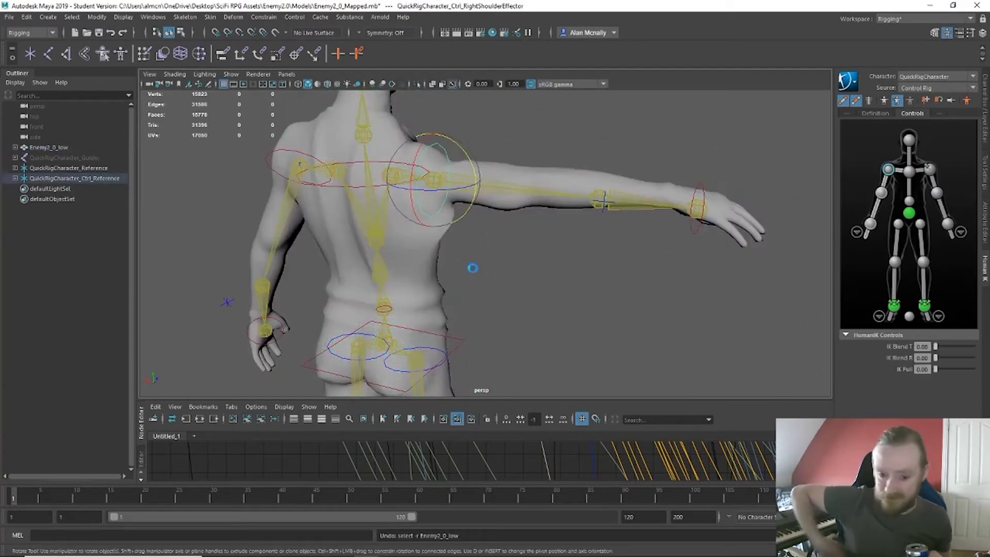
key("ctrl+z")
left_click_drag(514, 269, 324, 283, "alt")
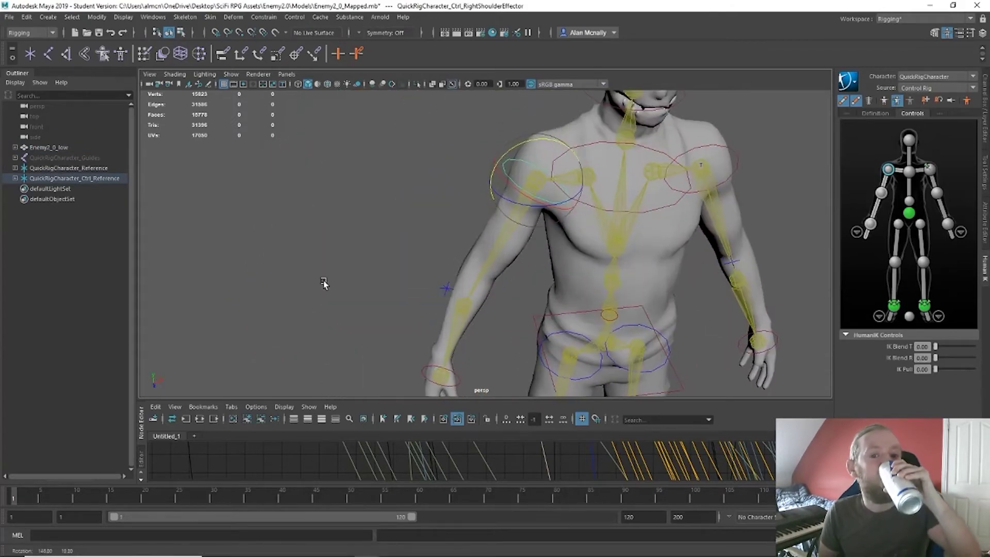
scroll(418, 290, "down", 4)
middle_click_drag(418, 289, 357, 257, "alt")
key("ctrl+z")
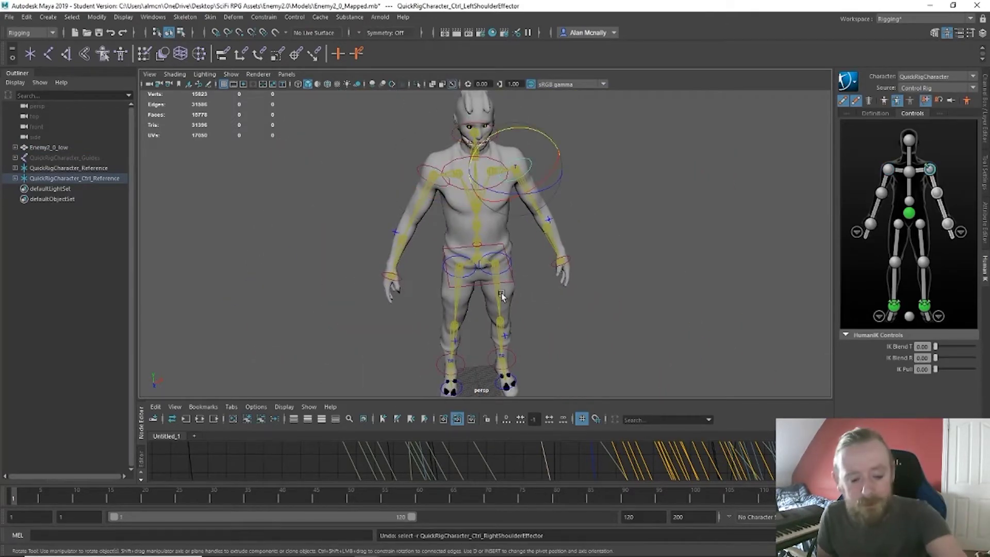
- Lift the character's left foot by moving its ankle control upward, and examine the bent leg from the side
middle_click_drag(512, 289, 497, 240, "alt")
scroll(492, 342, "up", 5)
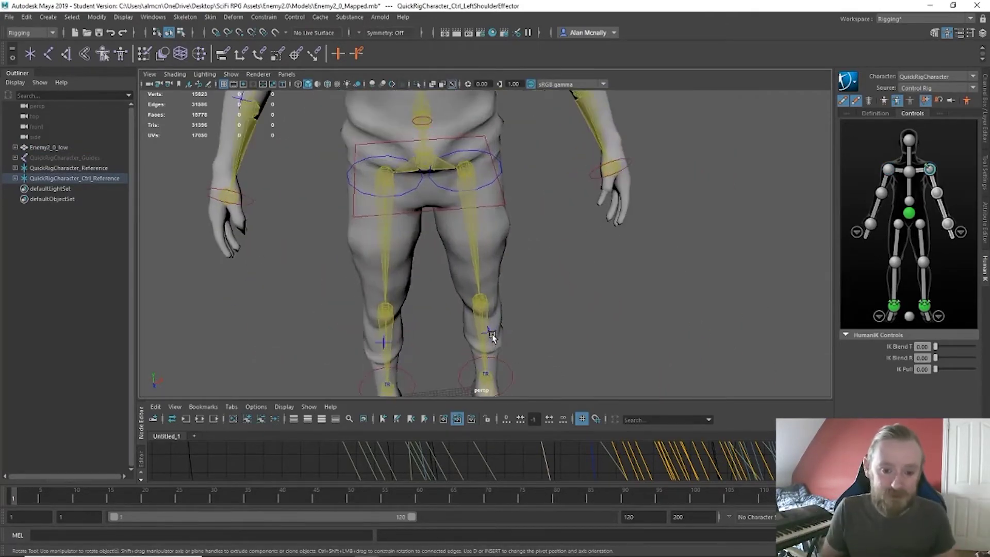
left_click(485, 287)
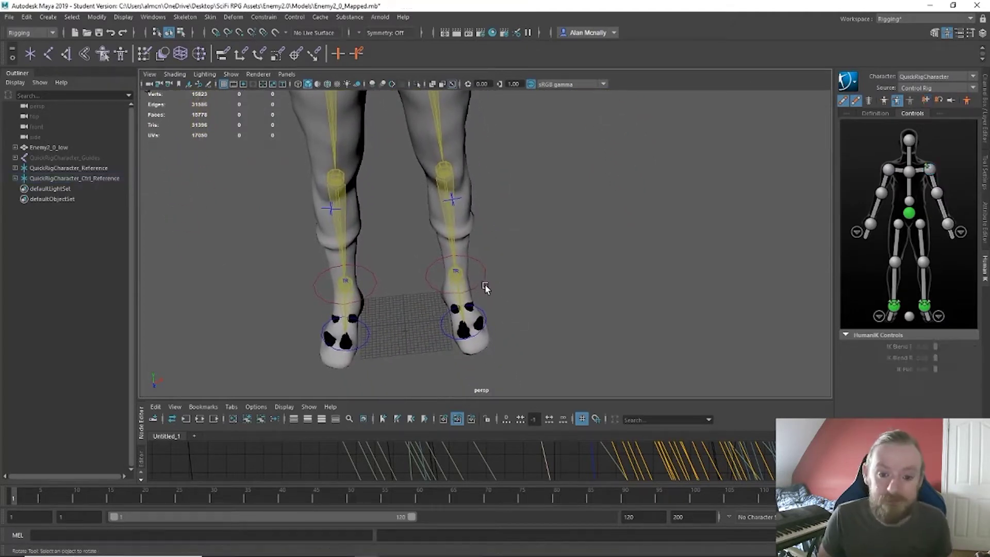
left_click(481, 282)
key("w")
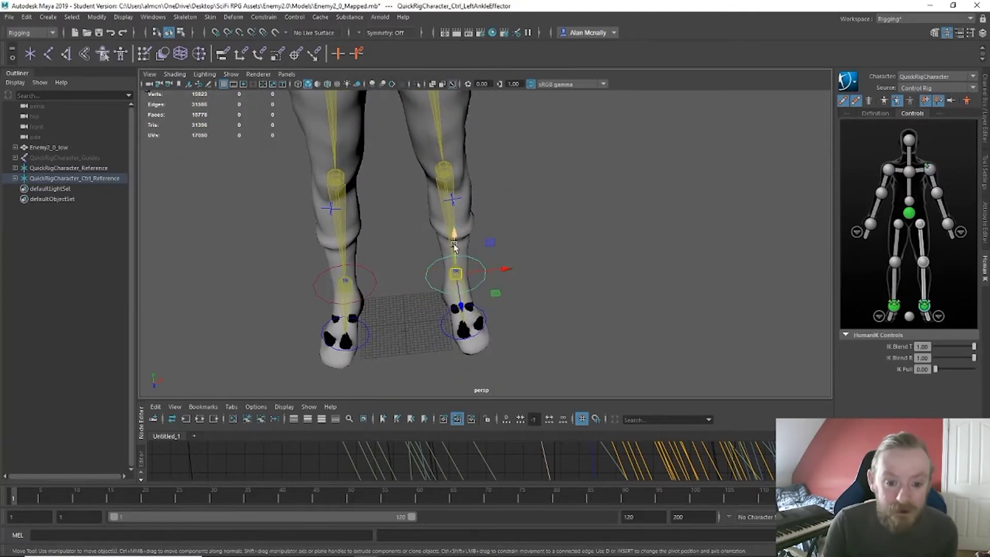
left_click_drag(454, 246, 425, 126)
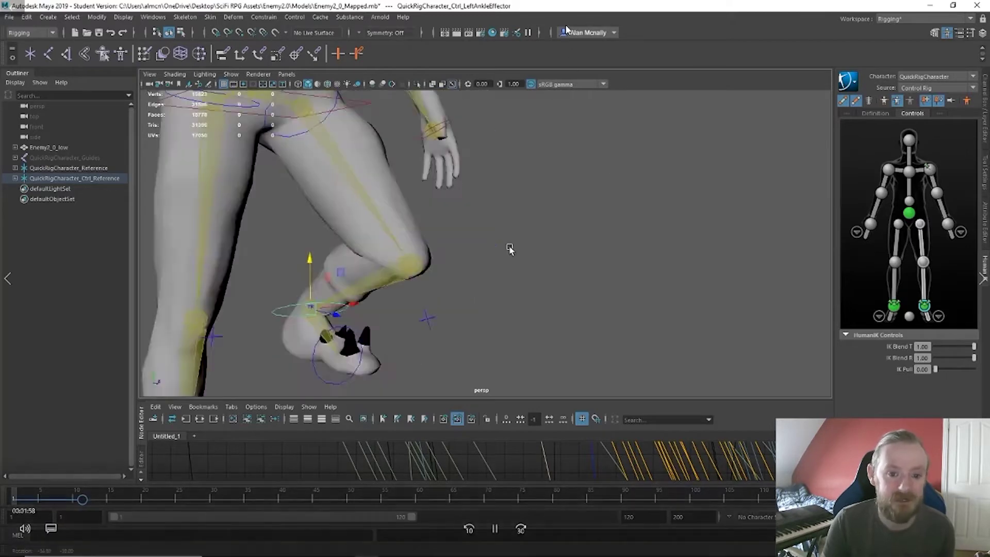
left_click_drag(508, 247, 487, 268, "alt")
scroll(504, 250, "down", 6)
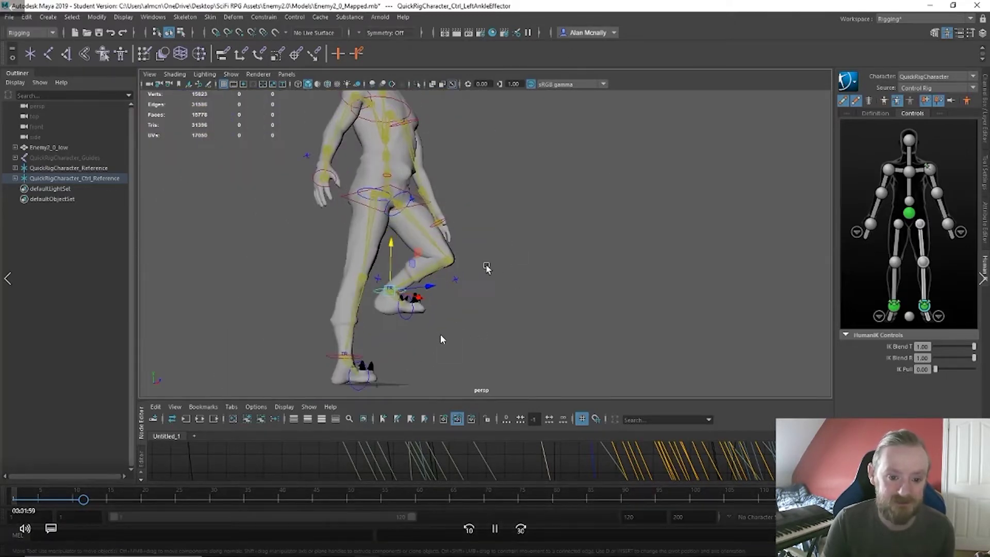
- Try a further move of the left ankle control and undo the ankle moves
left_click_drag(401, 251, 417, 298)
key("ctrl+z")
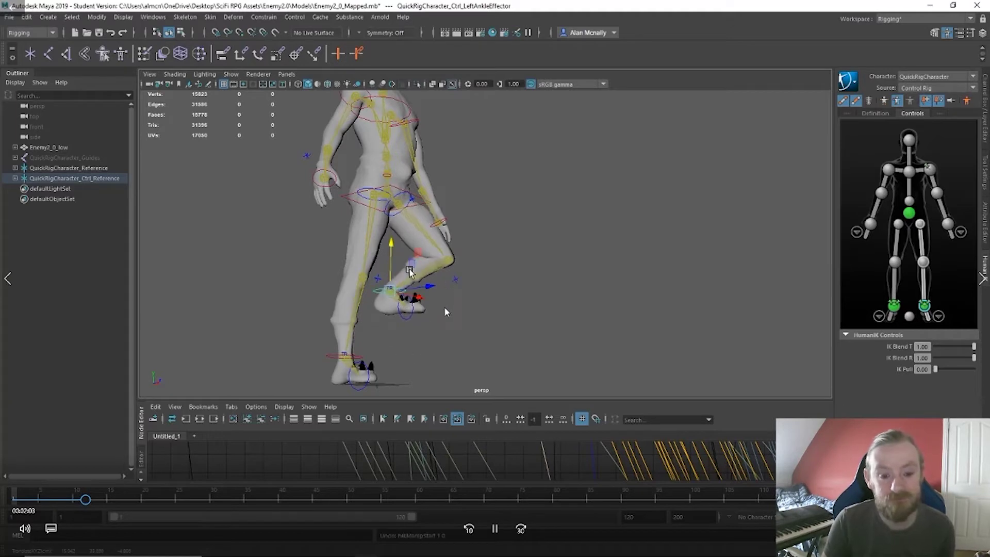
key("ctrl+z")
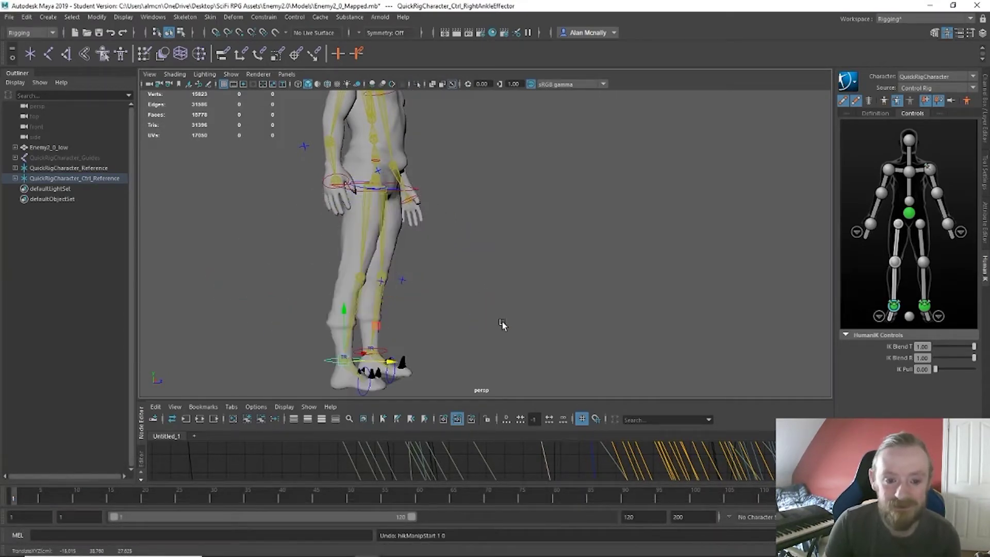
mouse_move(358, 278)
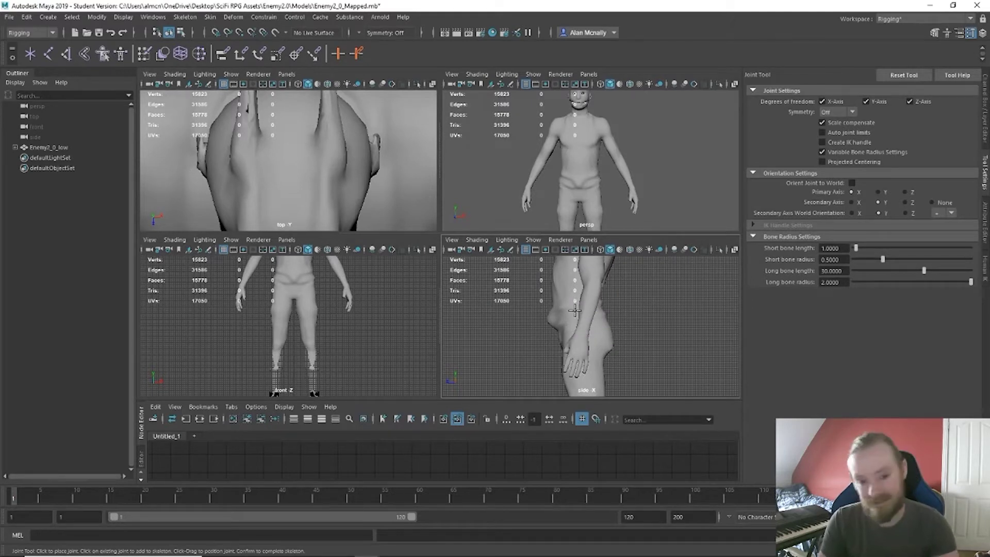
- Place a root joint at the pelvis in the side view and rename it Hip
left_click(574, 309)
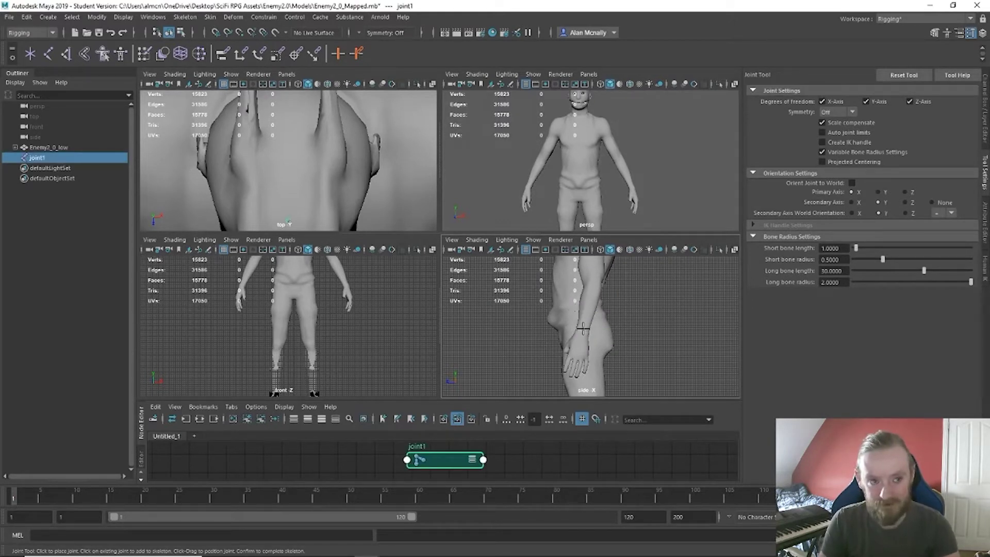
key("w")
left_click(41, 161)
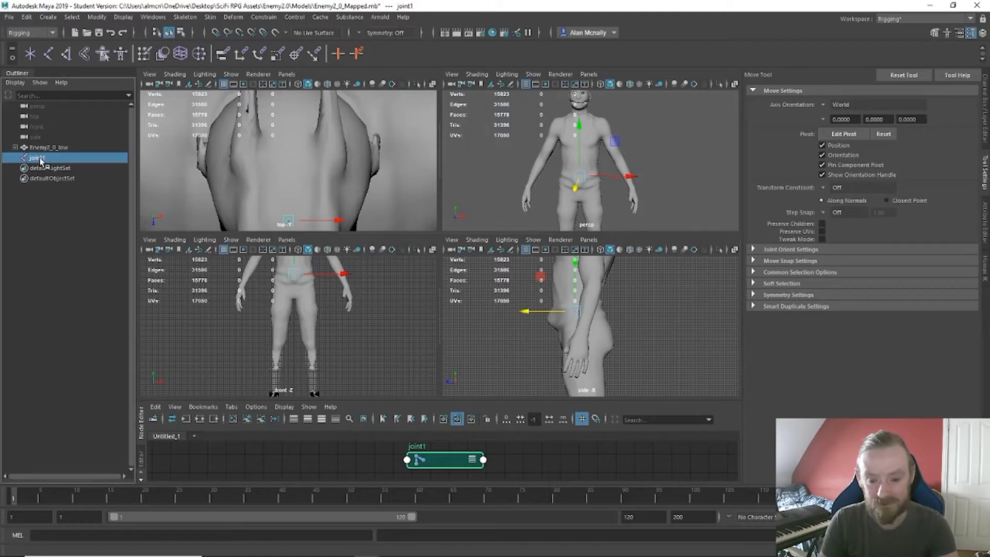
double_click(41, 161)
type("H")
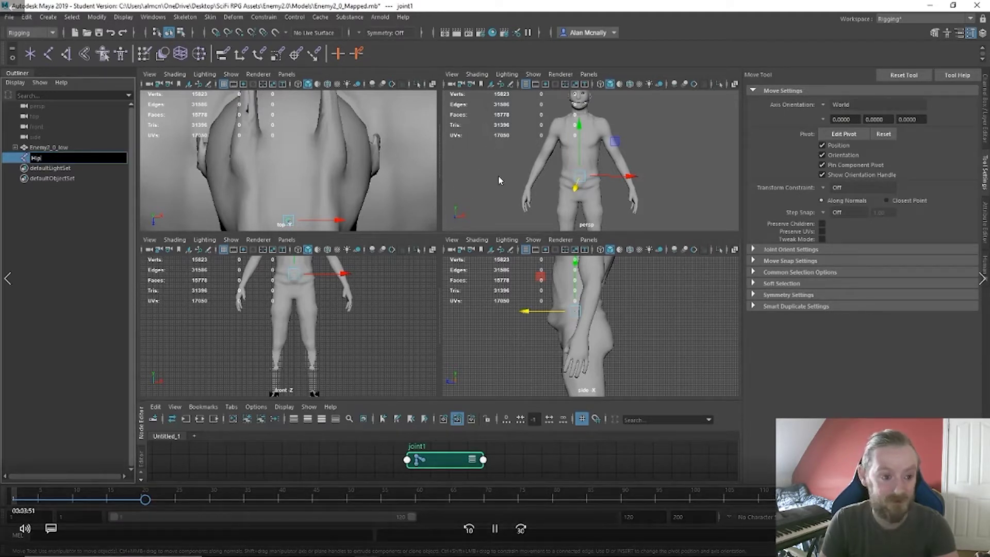
type("ip")
key("Return")
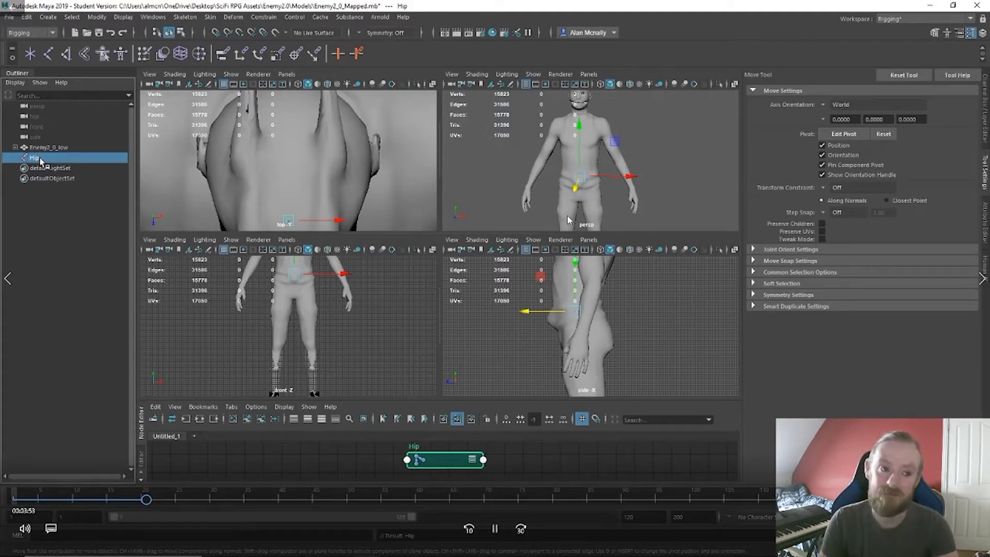
- Move the Hip joint slightly down to the character's waistline in the front view
key("f")
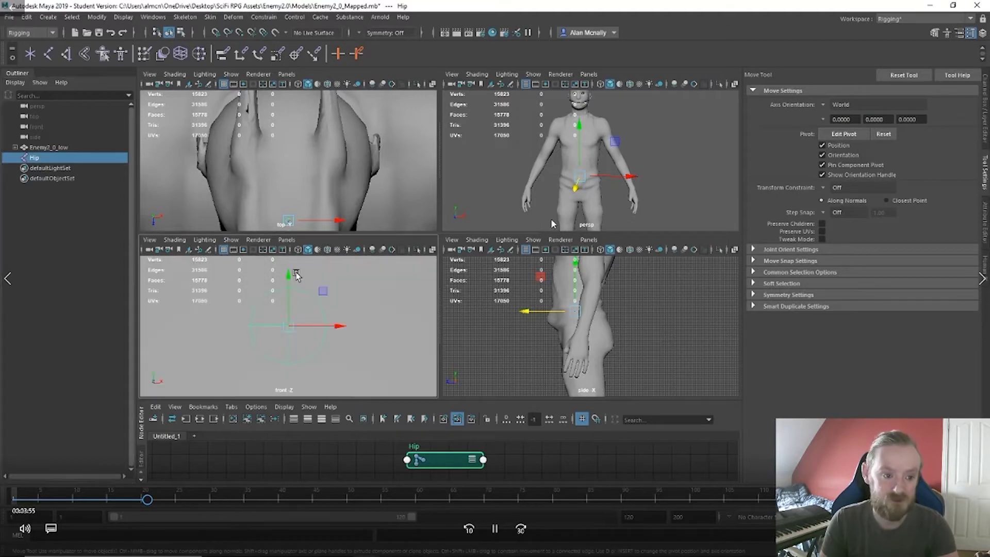
scroll(296, 276, "down", 4)
left_click(289, 282)
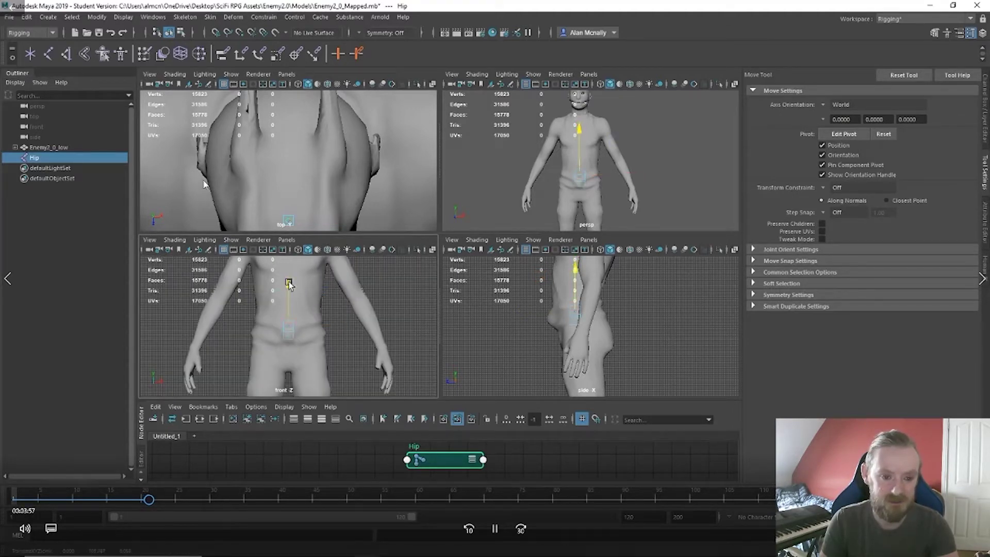
left_click_drag(289, 283, 288, 290)
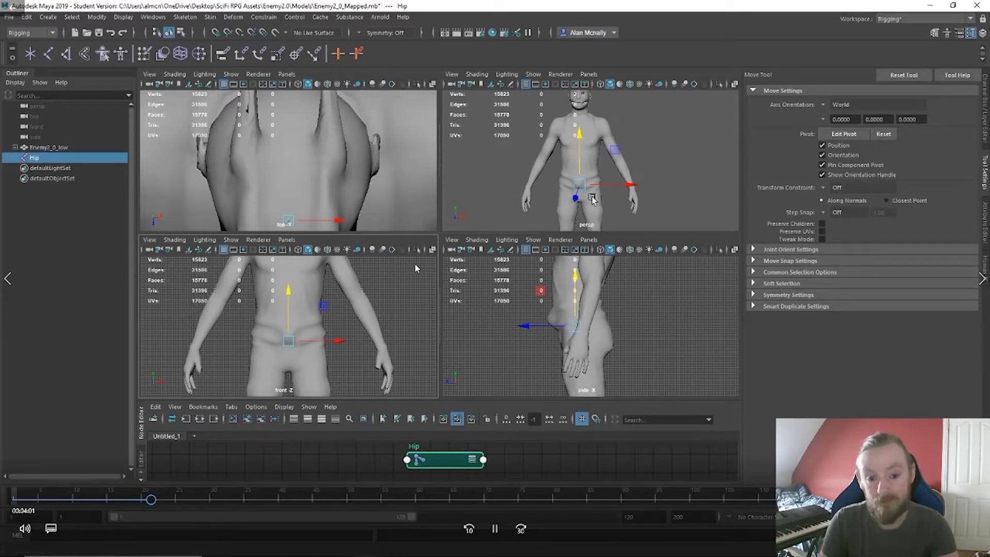
scroll(355, 199, "down", 5)
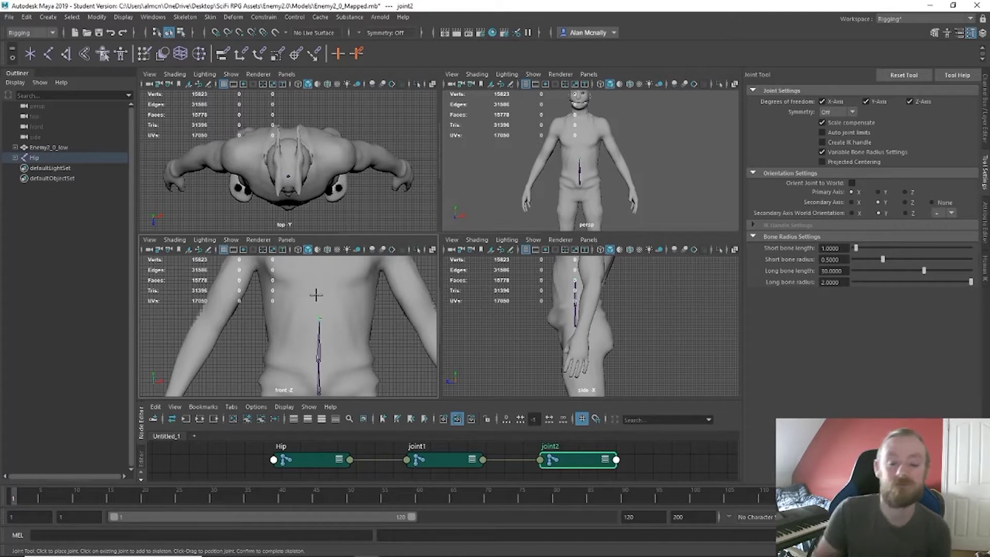
- Branch a new joint off Spine3 to the character's right shoulder in the front view with the Joint tool
mouse_move(514, 302)
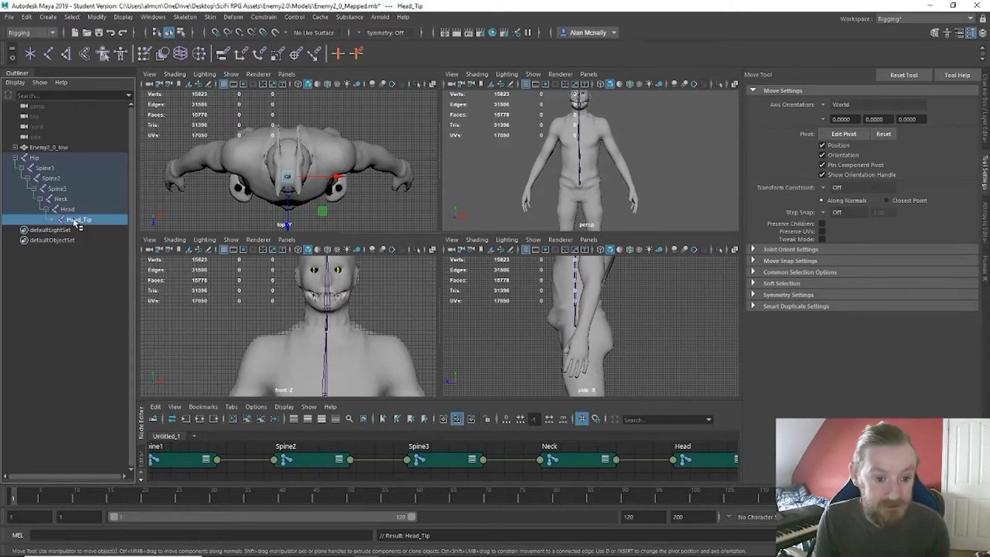
mouse_move(336, 274)
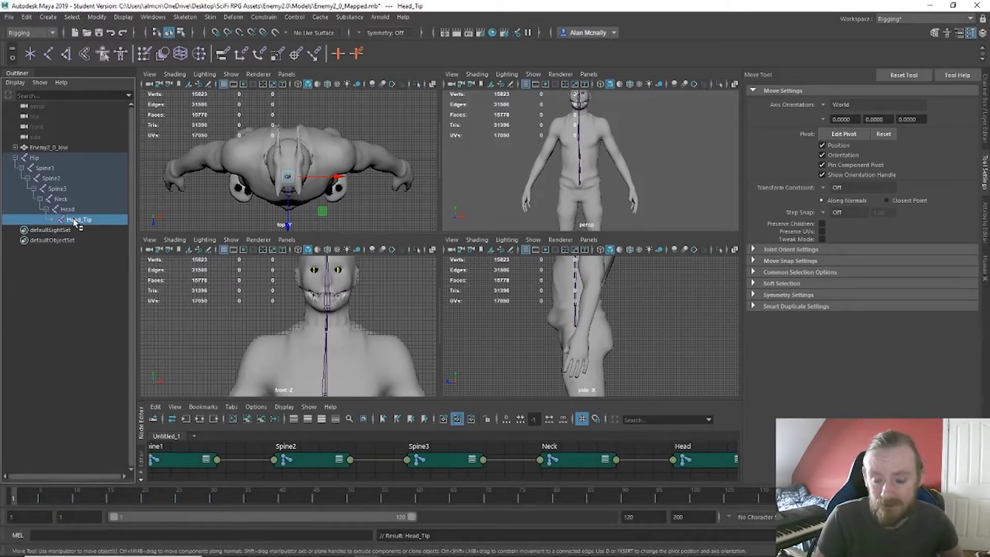
middle_click_drag(354, 349, 373, 298, "alt")
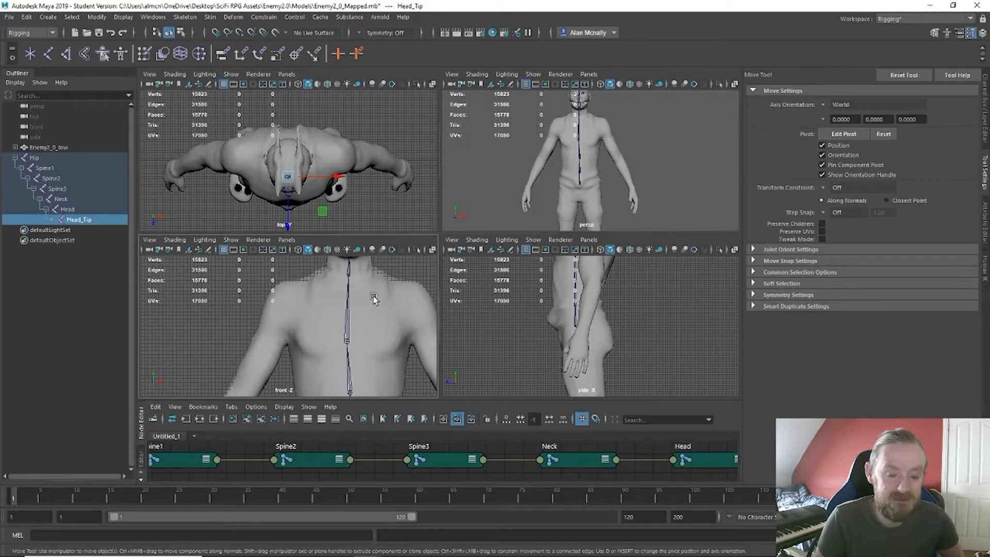
left_click(55, 58)
left_click(347, 340)
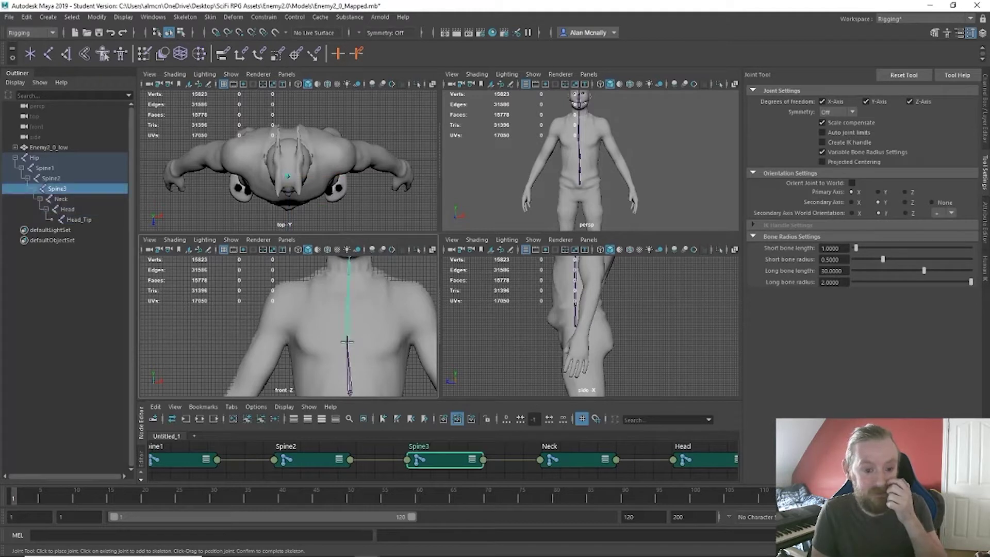
left_click(294, 291)
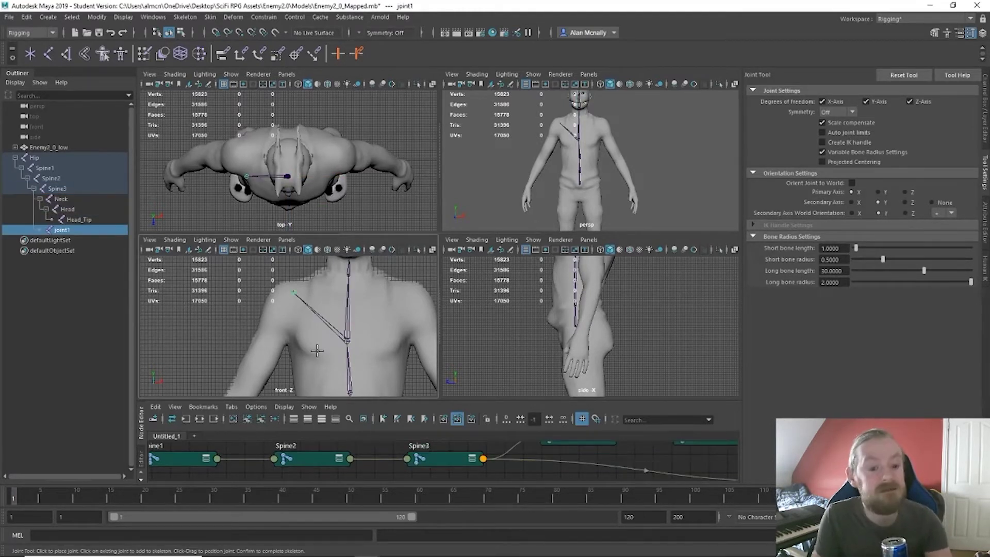
middle_click_drag(317, 351, 399, 304, "alt")
middle_click_drag(620, 309, 609, 390, "alt")
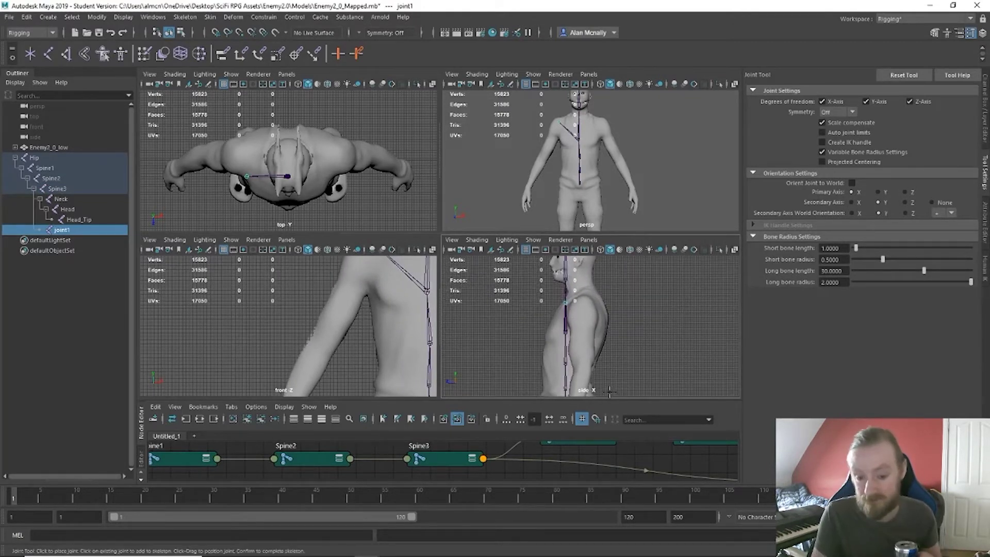
- Extend the right arm chain with joints at the elbow, wrist, knuckles and fingertip in the front view and finish the chain
middle_click_drag(402, 290, 403, 254, "alt")
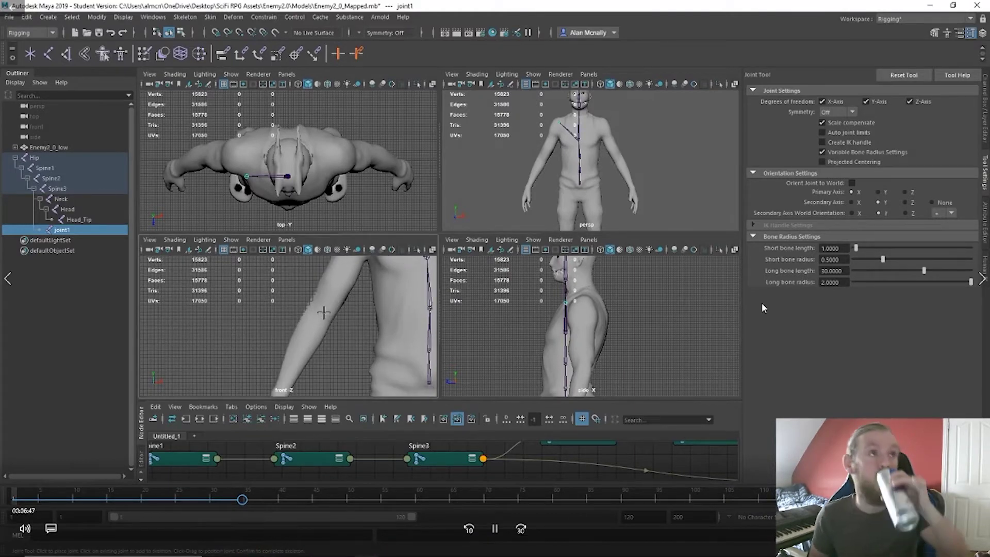
left_click(324, 312)
middle_click_drag(334, 336, 347, 299, "alt")
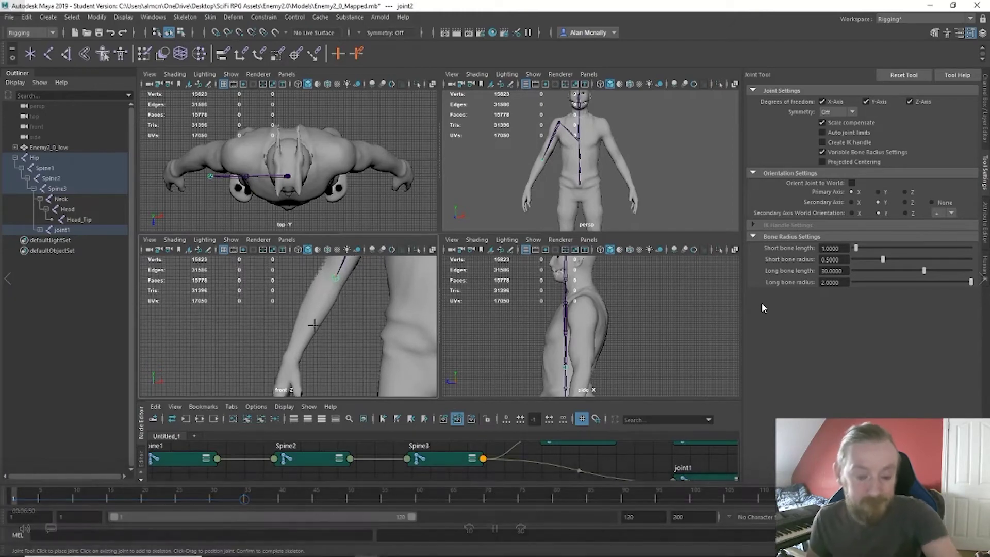
left_click(295, 352)
middle_click_drag(309, 360, 331, 291, "alt")
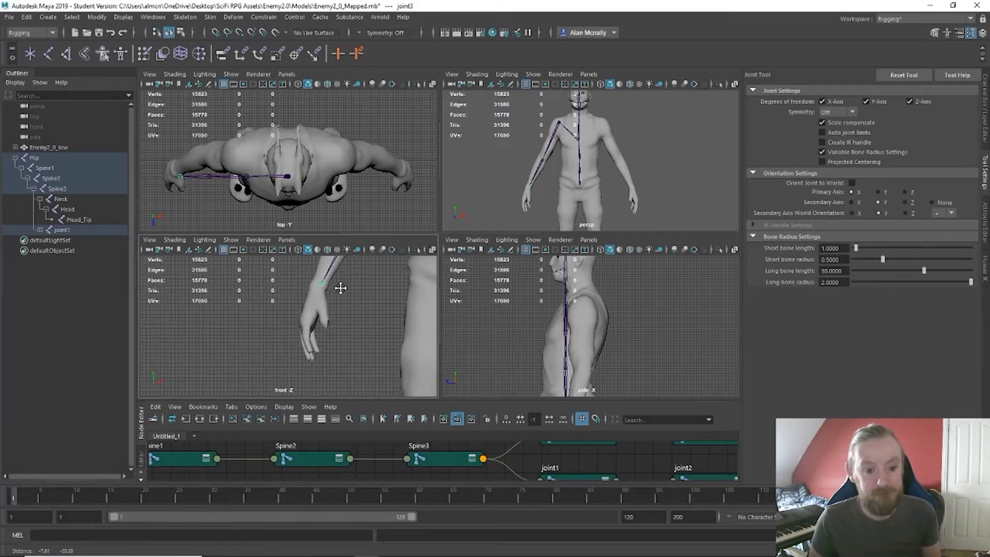
left_click(306, 324)
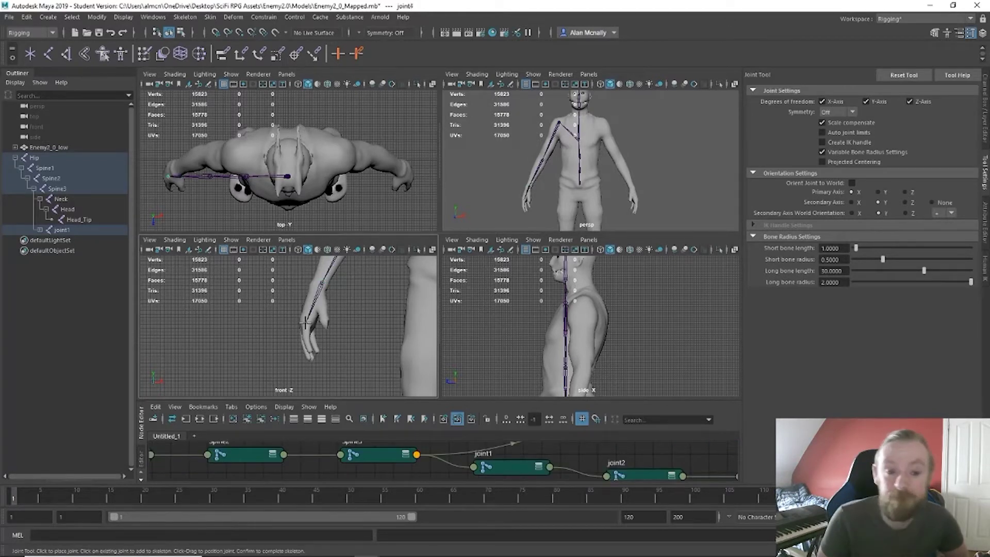
left_click(310, 353)
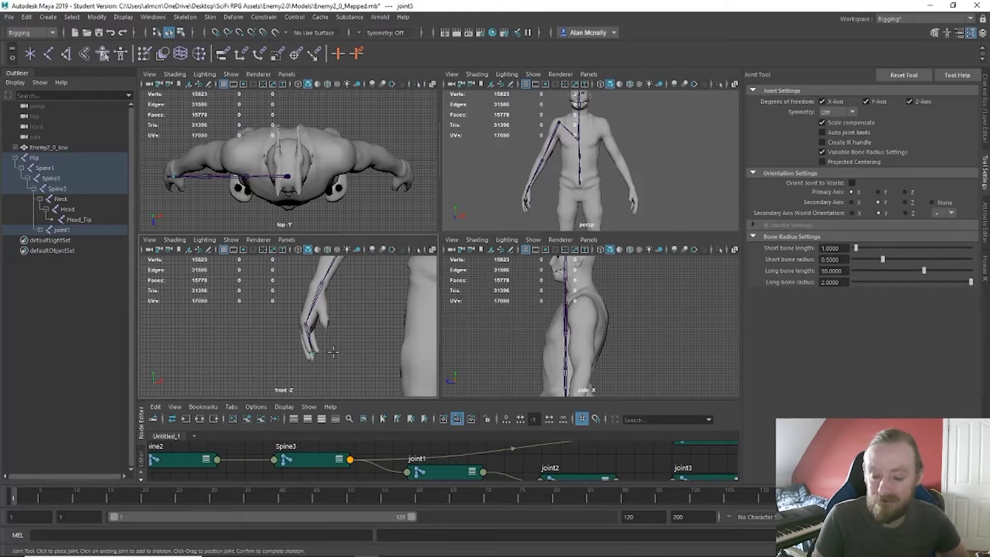
key("Return")
- Move Spine3 and its child joints toward the character's back in the side view to line up with the shoulder
key("w")
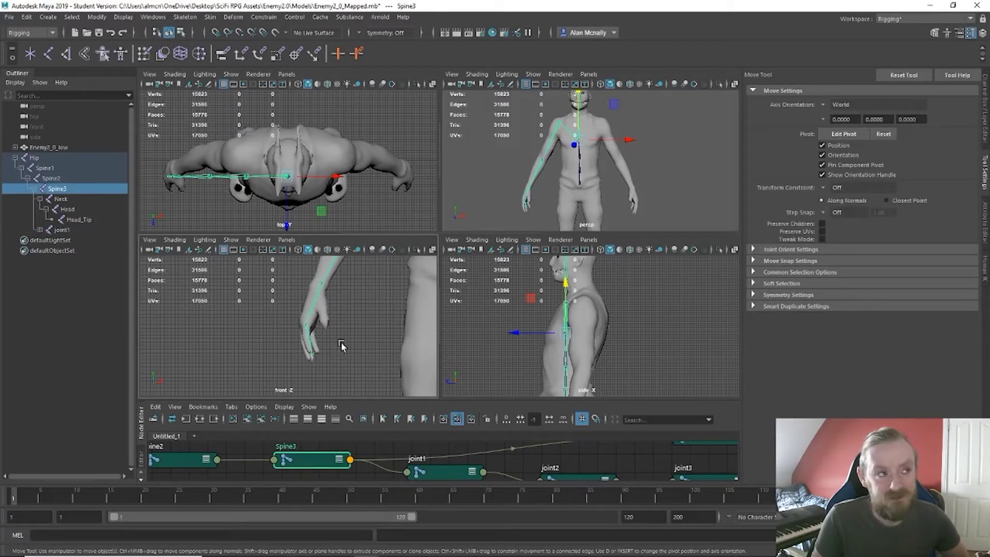
scroll(565, 370, "up", 4)
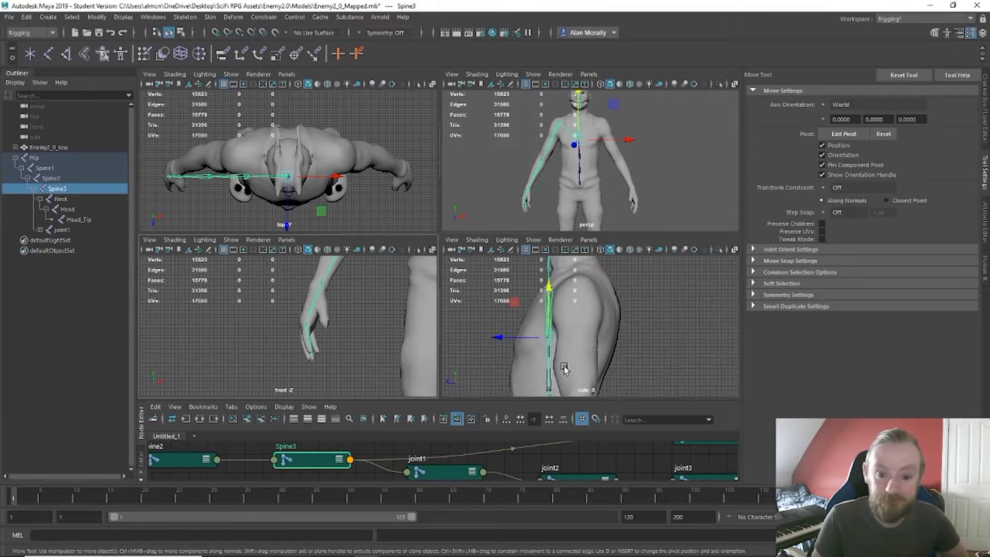
scroll(566, 367, "down", 2)
scroll(289, 162, "up", 2)
scroll(290, 162, "down", 3)
scroll(348, 310, "up", 3)
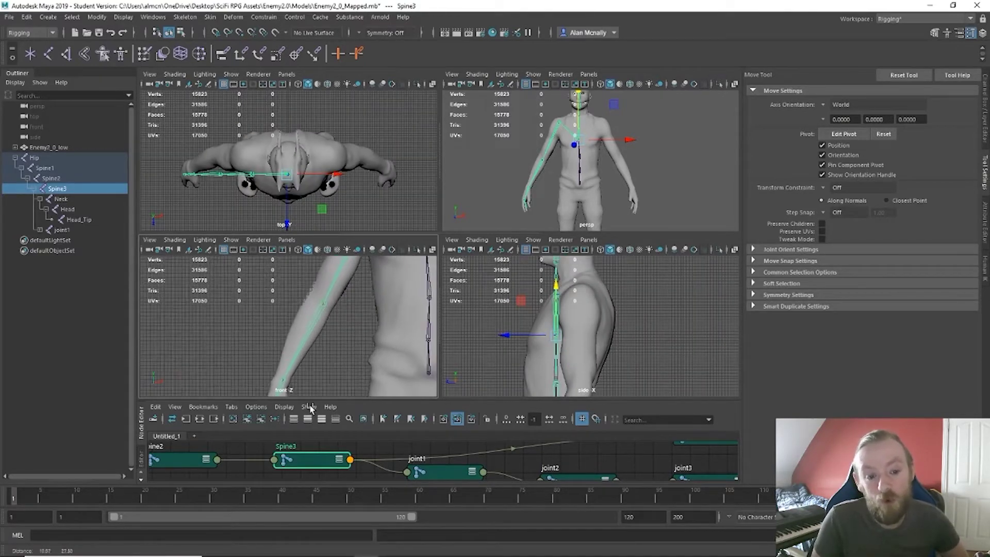
scroll(521, 367, "down", 3)
scroll(546, 367, "up", 2)
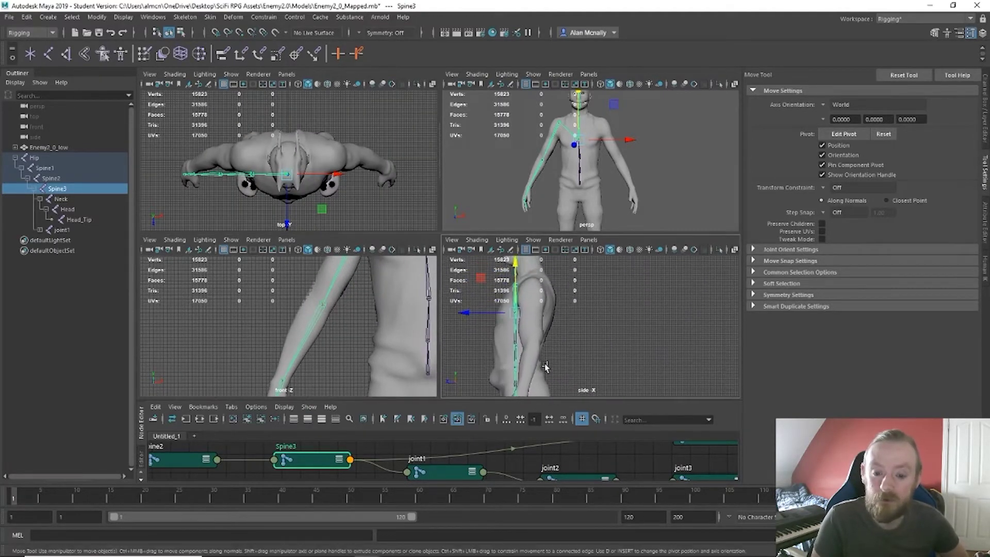
scroll(578, 194, "down", 2)
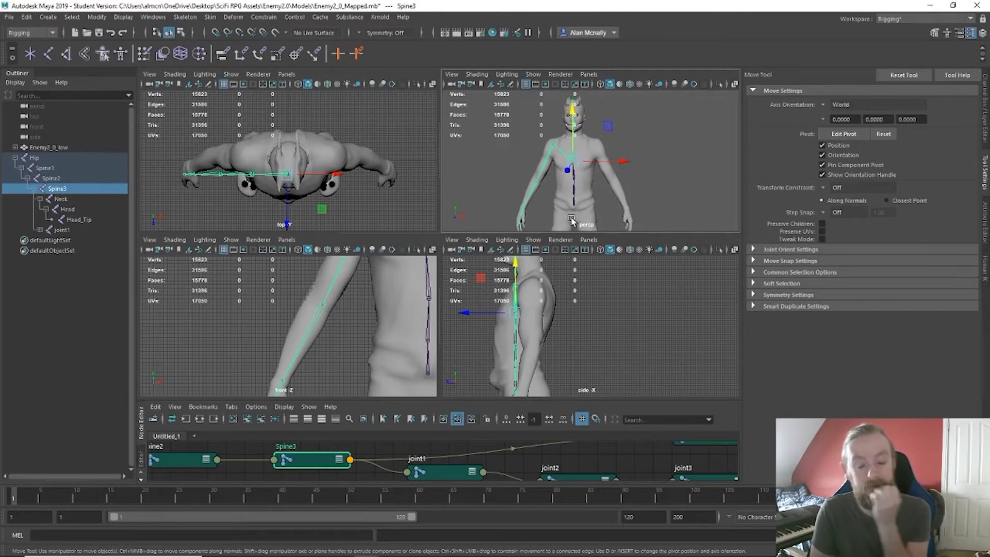
left_click_drag(472, 312, 489, 319)
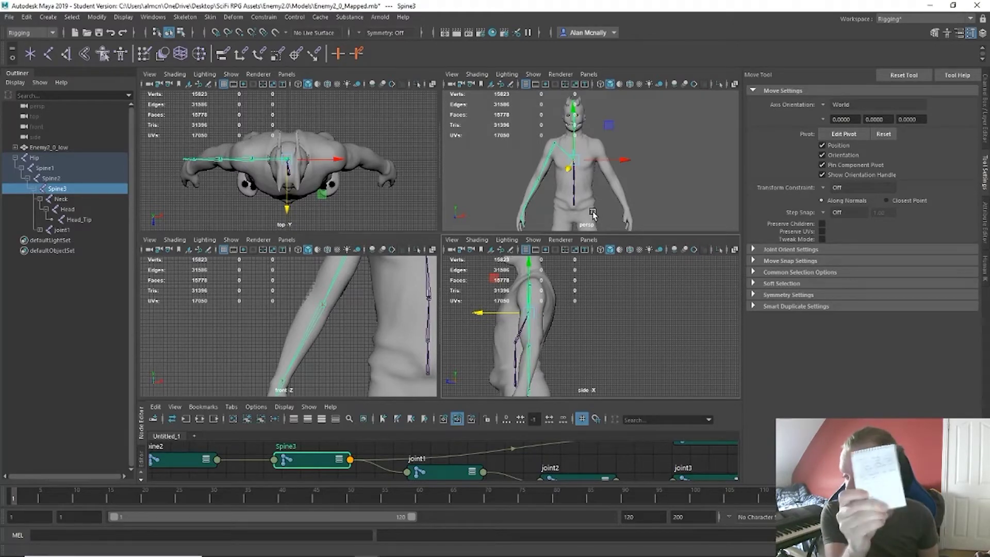
- Move the right elbow joint slightly back and up in the side view to sit inside the elbow
left_click_drag(593, 215, 684, 248, "alt")
mouse_move(632, 353)
middle_mouse_down("alt")
mouse_move(624, 305)
mouse_move(629, 336)
middle_mouse_up("alt")
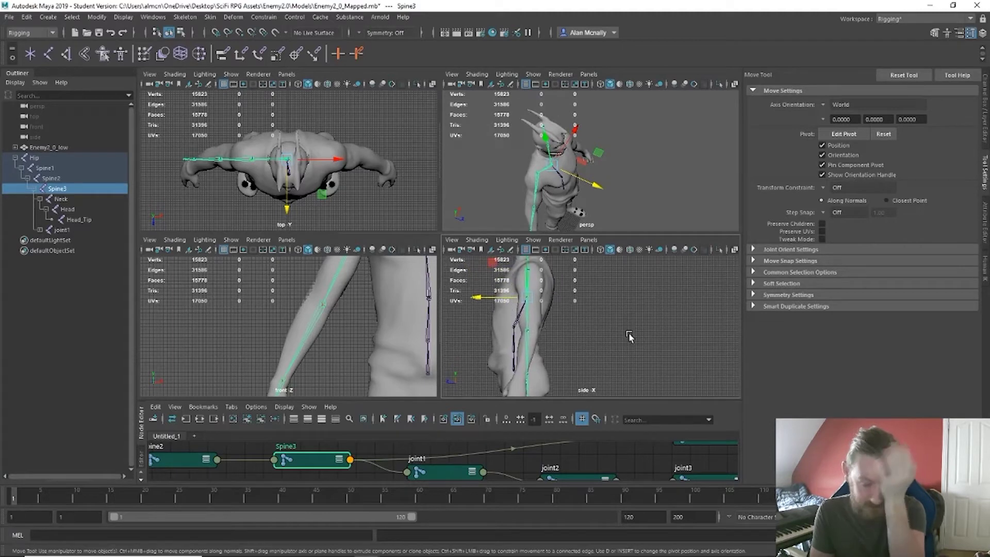
left_click(532, 332)
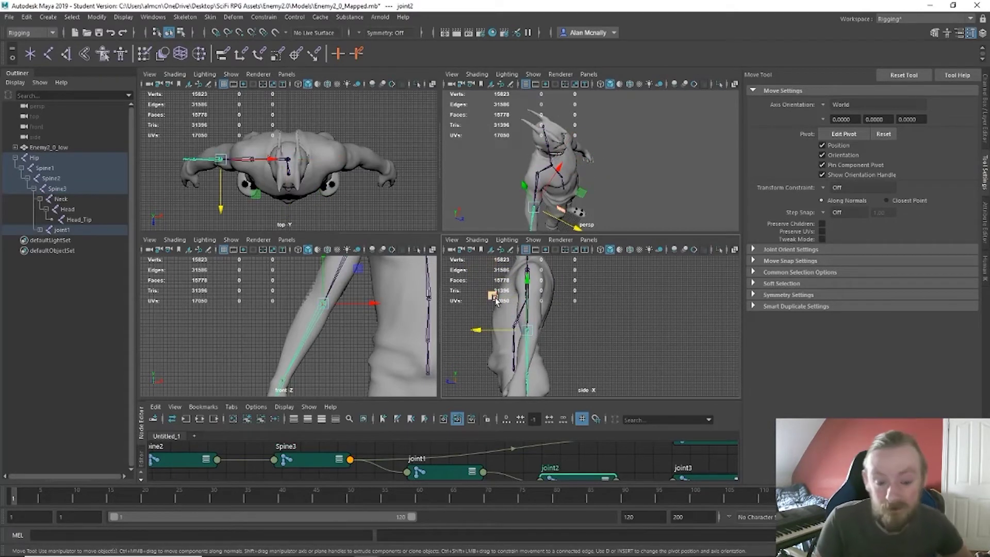
left_click_drag(495, 295, 498, 294)
- Move the right wrist joint forward in the side view to sit inside the wrist
middle_click_drag(558, 349, 556, 300, "alt")
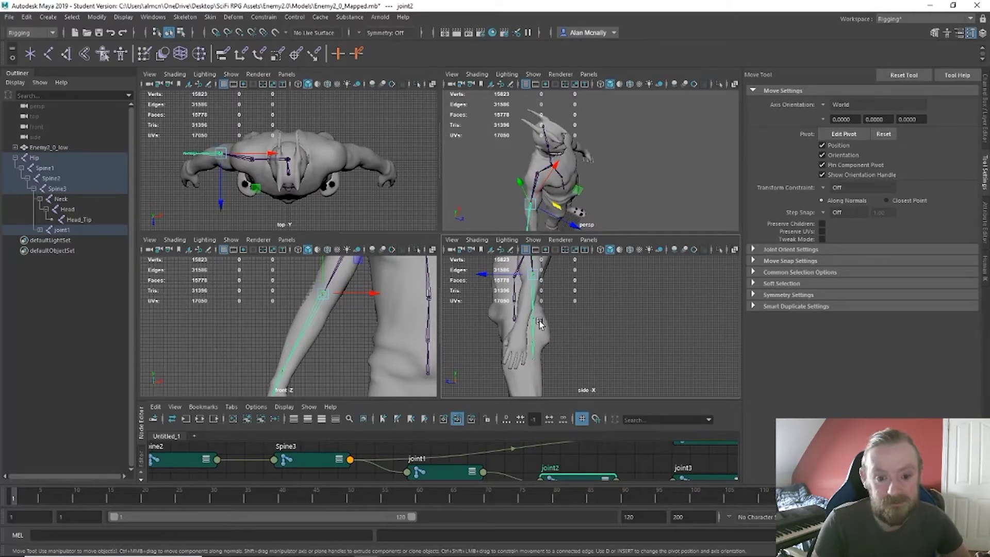
left_click(536, 323)
left_click_drag(509, 289, 489, 293)
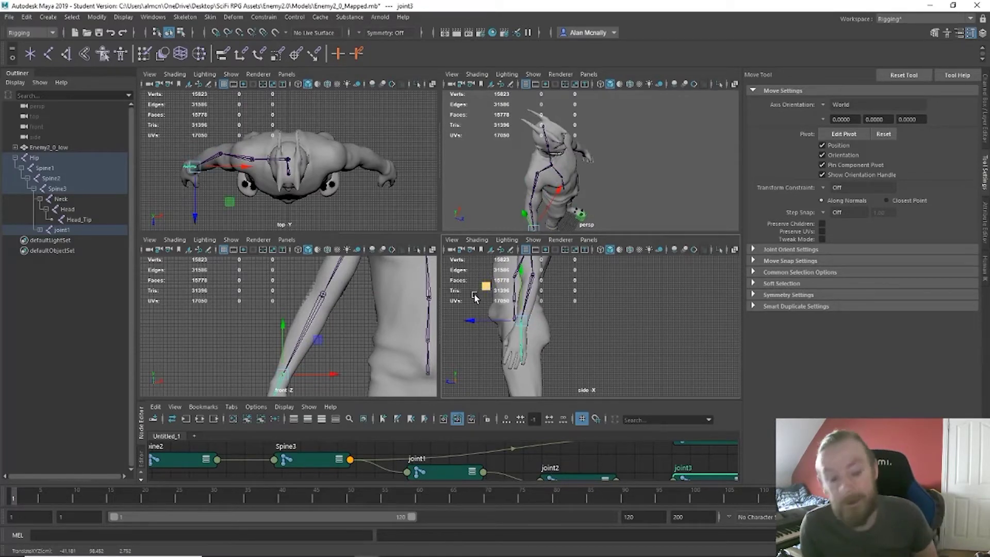
- Move the right hand's knuckle joint forward and down in the side view onto the finger's base
middle_click_drag(343, 352, 353, 285, "alt")
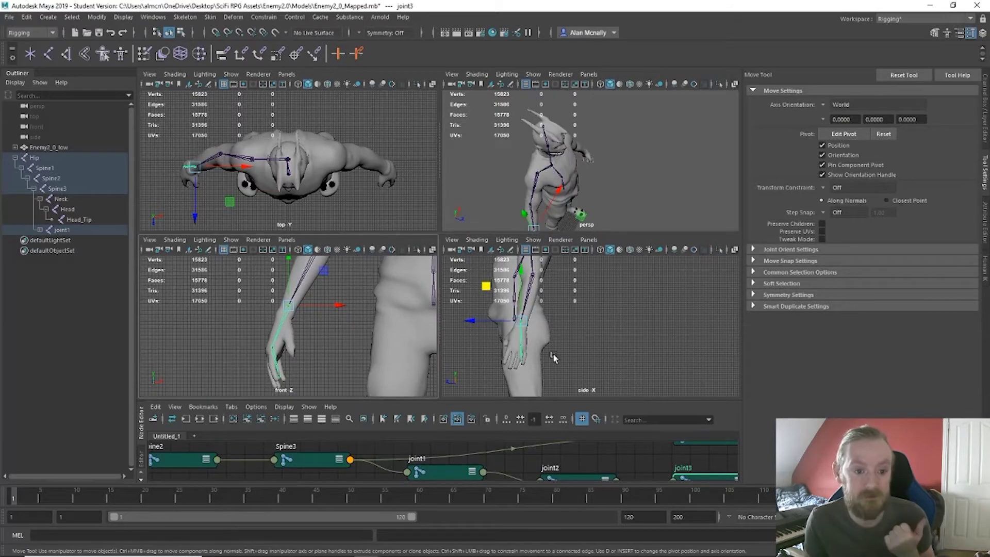
middle_click_drag(553, 357, 576, 293, "alt")
left_click(517, 283)
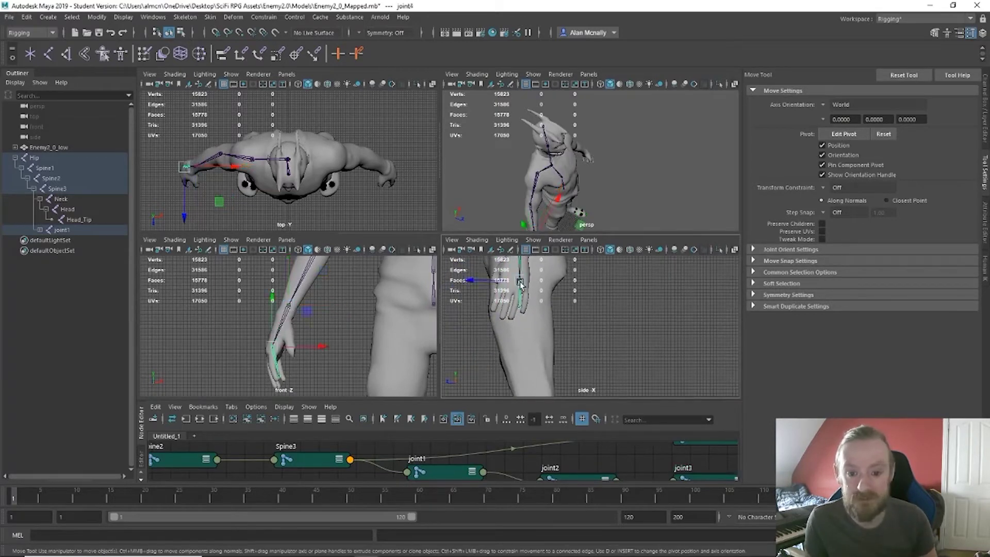
middle_click_drag(517, 283, 580, 322, "alt")
middle_click_drag(503, 283, 482, 306)
- Adjust the right hand's fingertip joint to fit inside the finger mesh, using a close perspective view of the hand
left_click(524, 340)
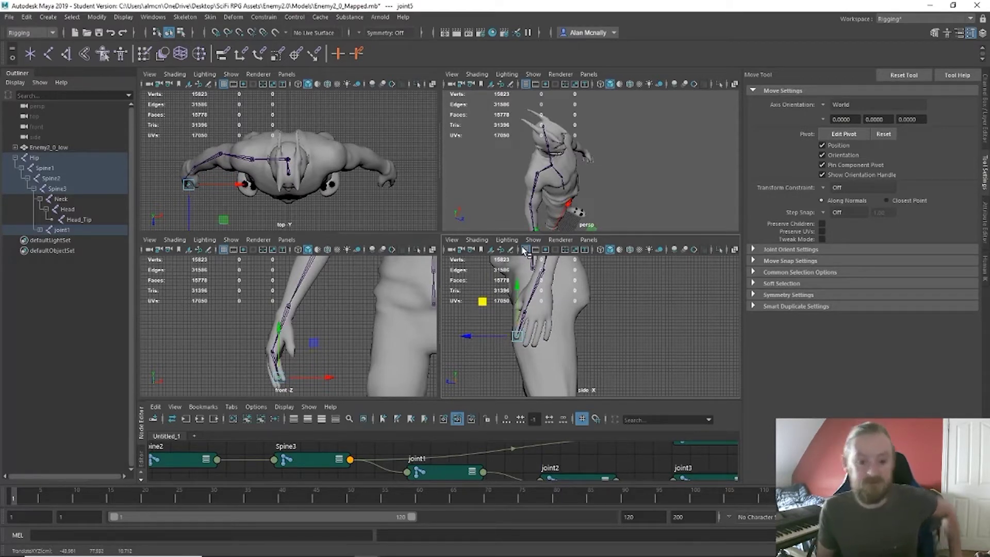
left_click_drag(549, 201, 492, 193, "alt")
right_click_drag(492, 192, 671, 188, "alt")
left_click_drag(670, 188, 638, 192, "alt")
left_click_drag(541, 195, 533, 202)
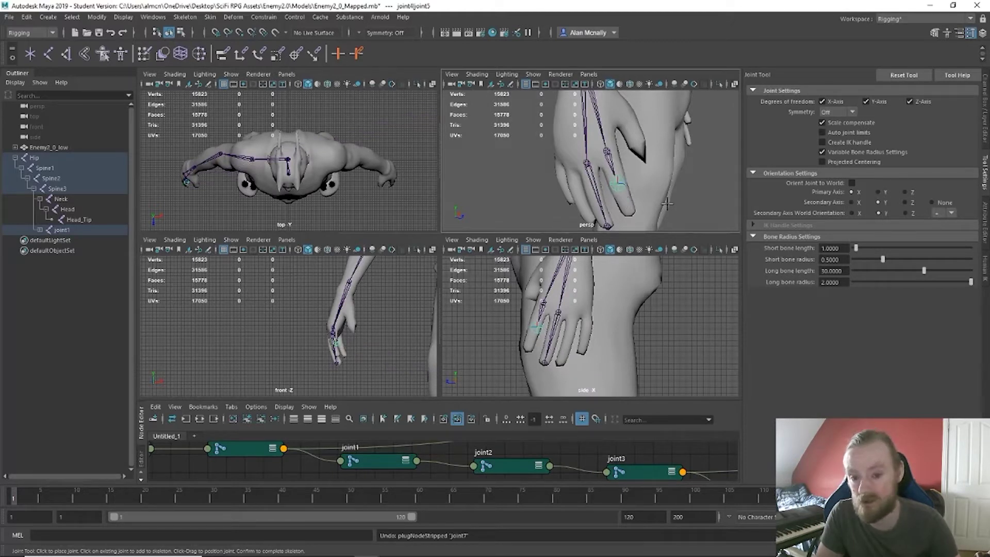
- Undo the last moves of the index finger's end joint
key("ctrl+z")
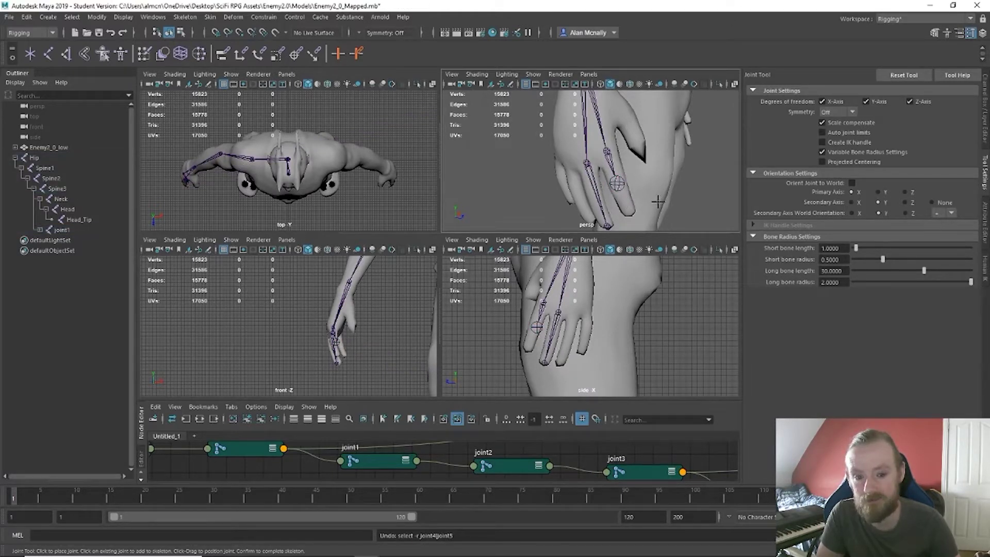
key("w")
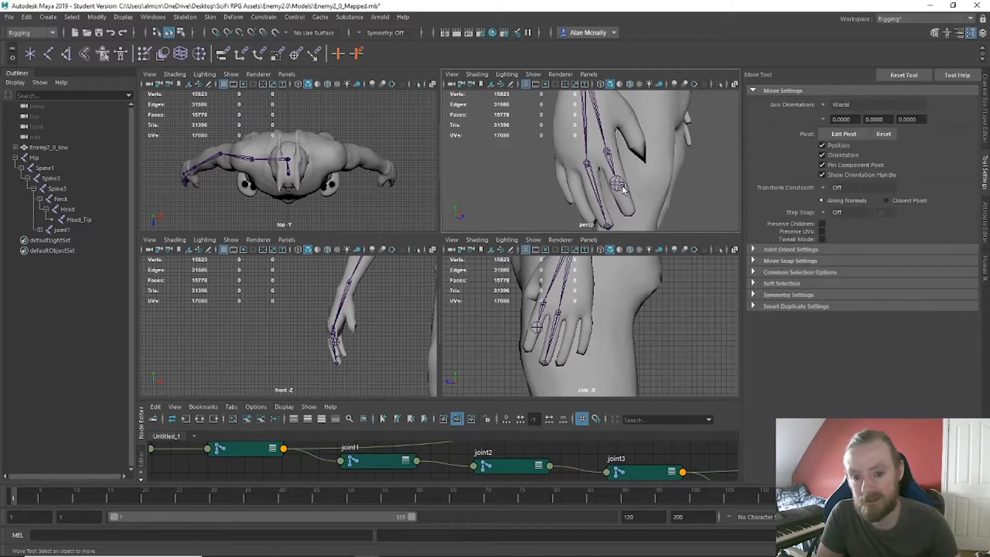
key("ctrl+z")
key("ctrl+z")
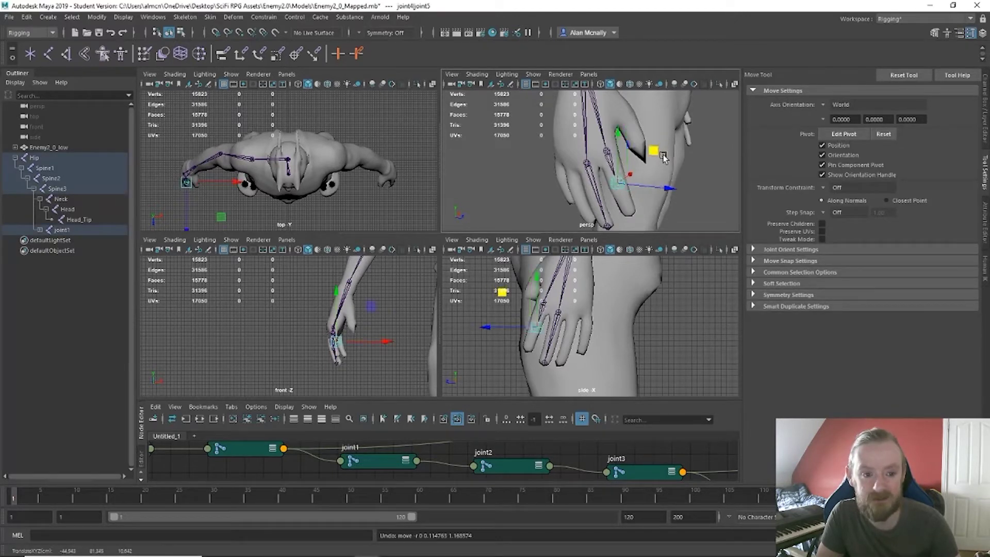
key("ctrl+z")
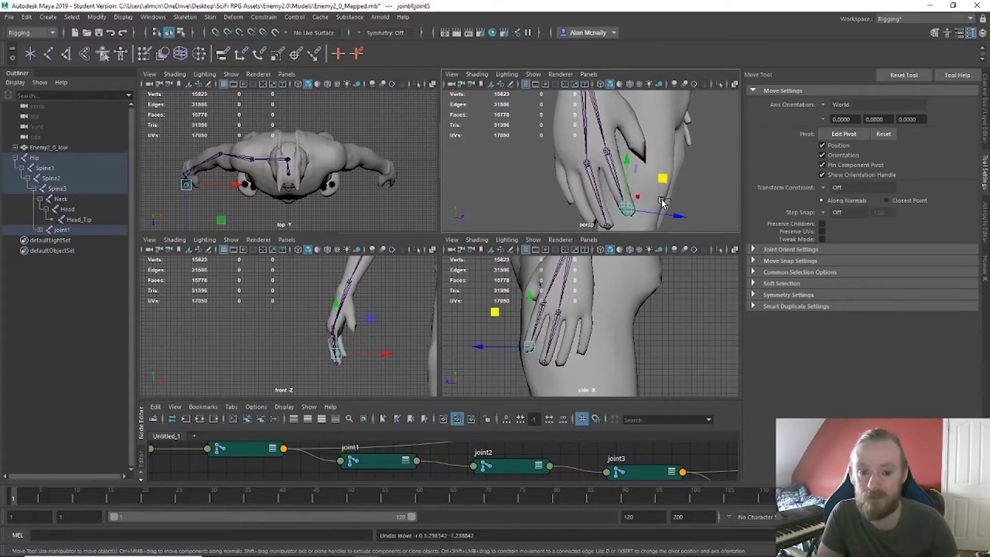
- Move the index finger's end joint up to the middle of the finger and finish extending the chain to the fingertip
middle_click_drag(654, 208, 647, 170, "alt")
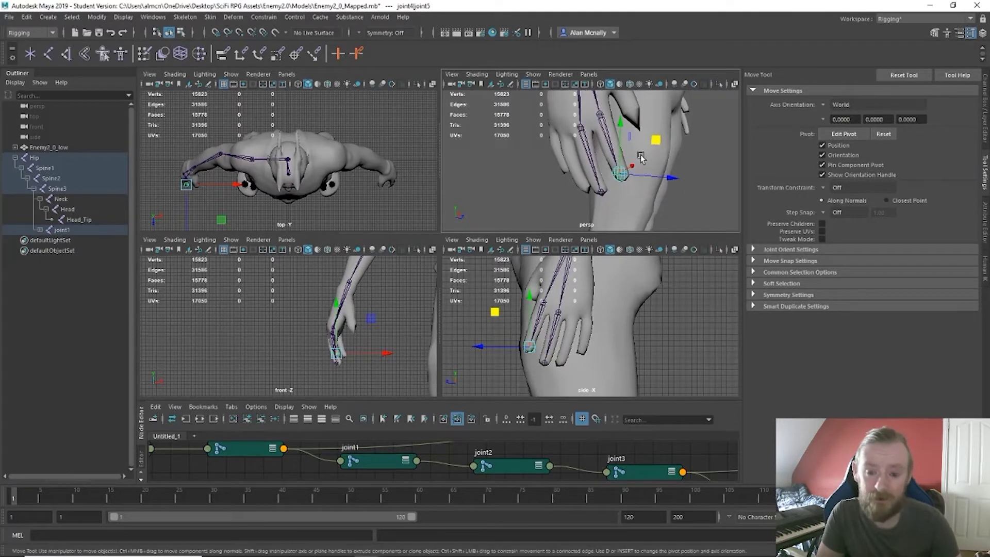
left_click(684, 214)
left_click(622, 174)
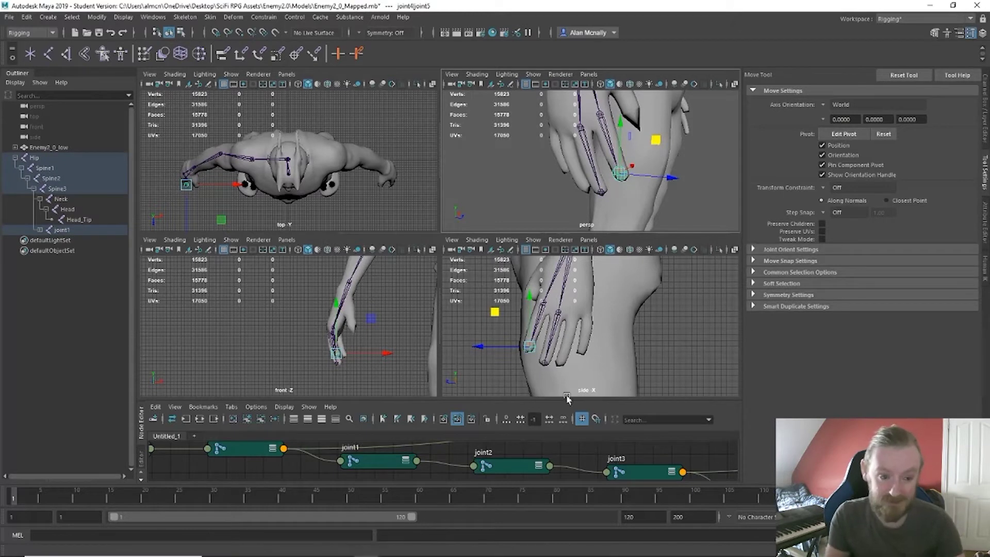
left_click_drag(494, 314, 499, 289)
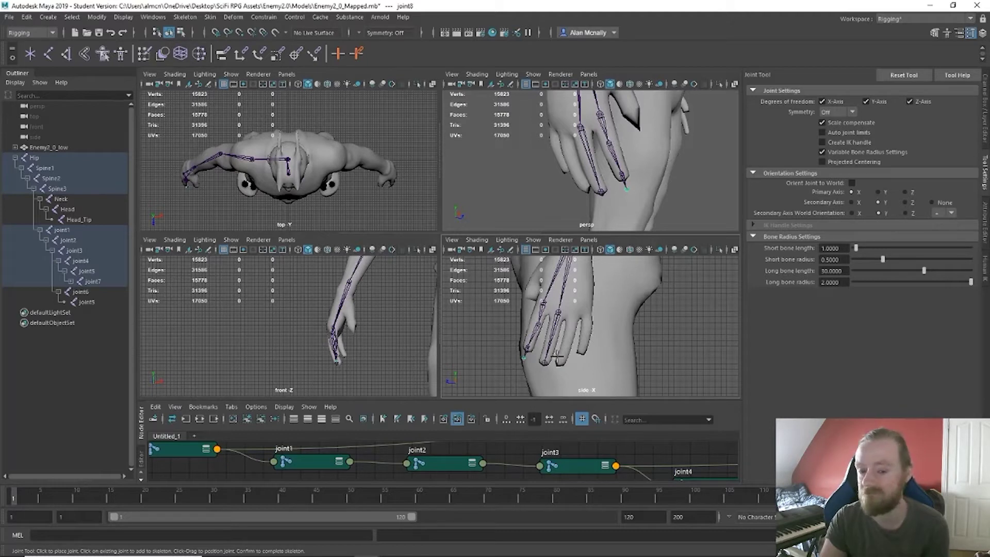
key("Return")
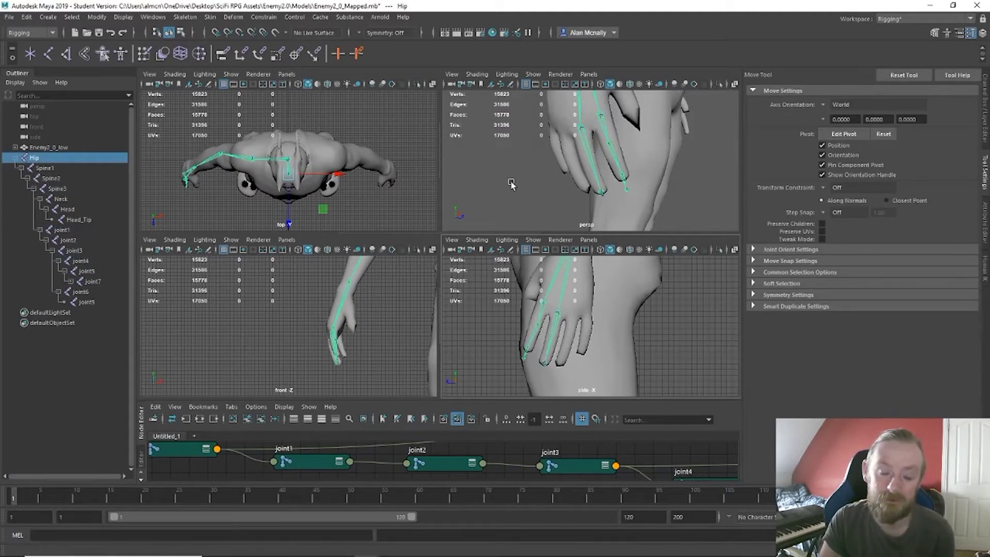
- Move the index finger joint just above the fingertip slightly up the finger in the side view
scroll(627, 140, "up", 5)
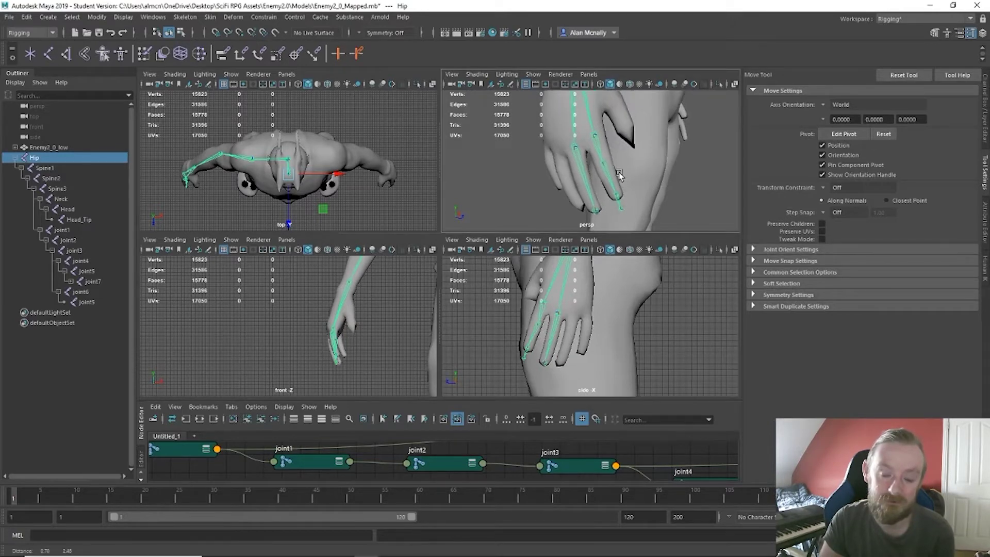
middle_click_drag(627, 140, 602, 104, "alt")
scroll(650, 187, "up", 1)
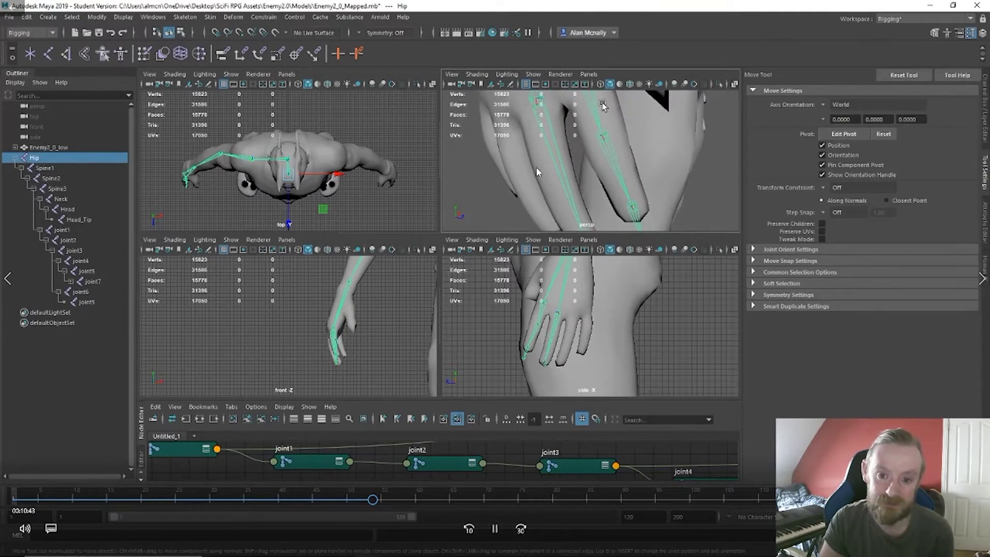
left_click(631, 206)
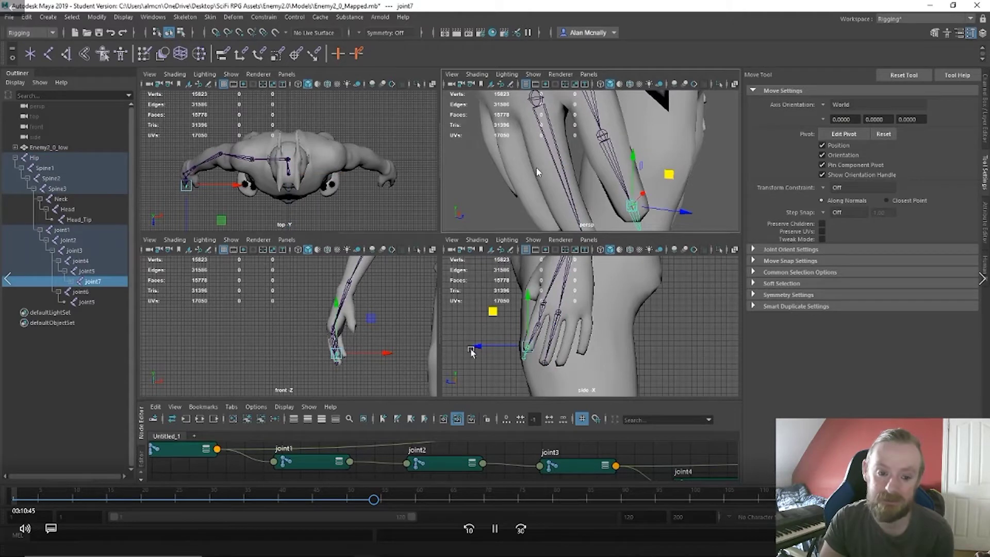
mouse_move(492, 314)
left_mouse_down()
mouse_move(481, 305)
mouse_move(495, 308)
left_mouse_up()
- Shift the index finger's middle joint and the joint below it slightly outward along X to fit inside the finger
mouse_move(597, 194)
left_mouse_down("alt")
mouse_move(536, 200)
mouse_move(586, 191)
left_mouse_up("alt")
middle_click_drag(585, 189, 536, 181, "alt")
right_click_drag(659, 177, 483, 172, "alt")
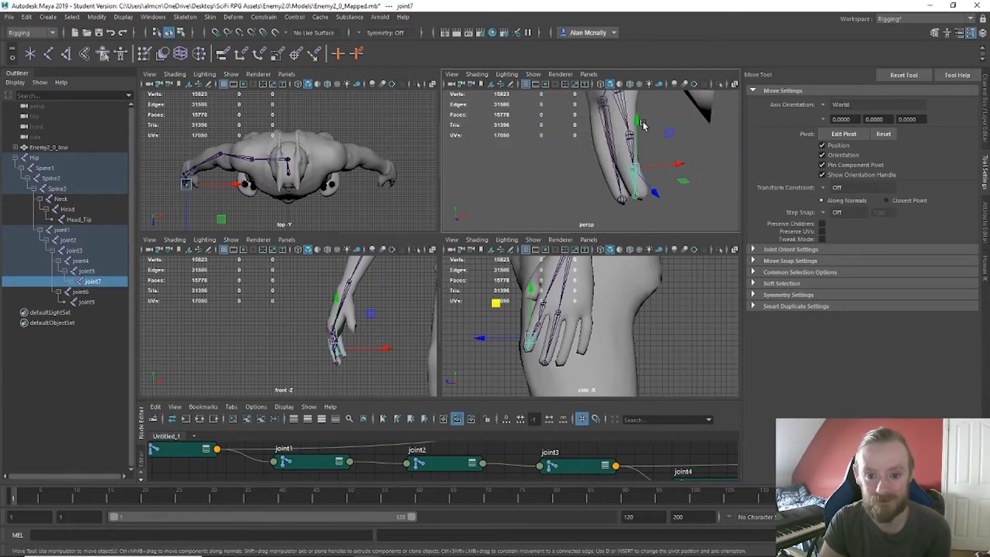
middle_click_drag(642, 120, 623, 164, "alt")
left_click(610, 158)
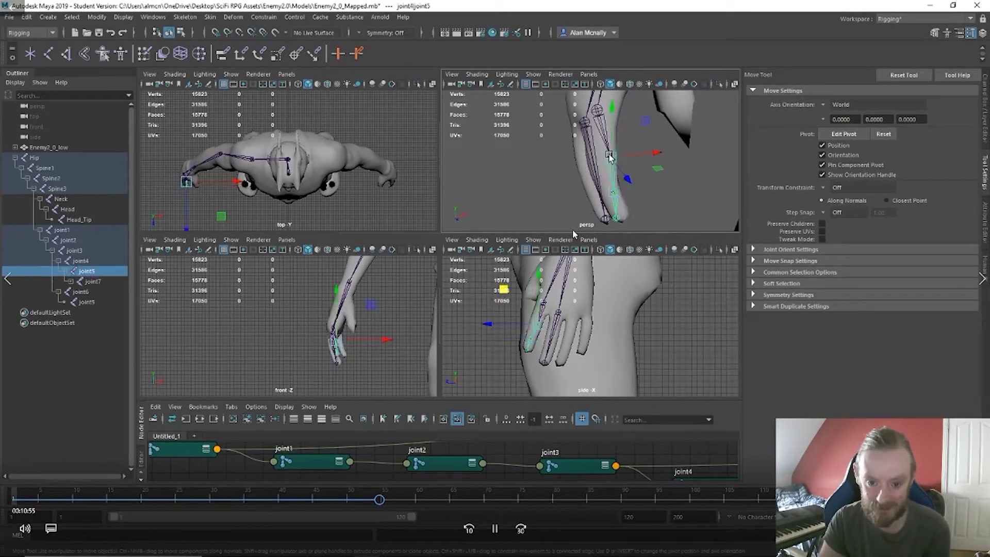
left_click_drag(642, 157, 637, 157)
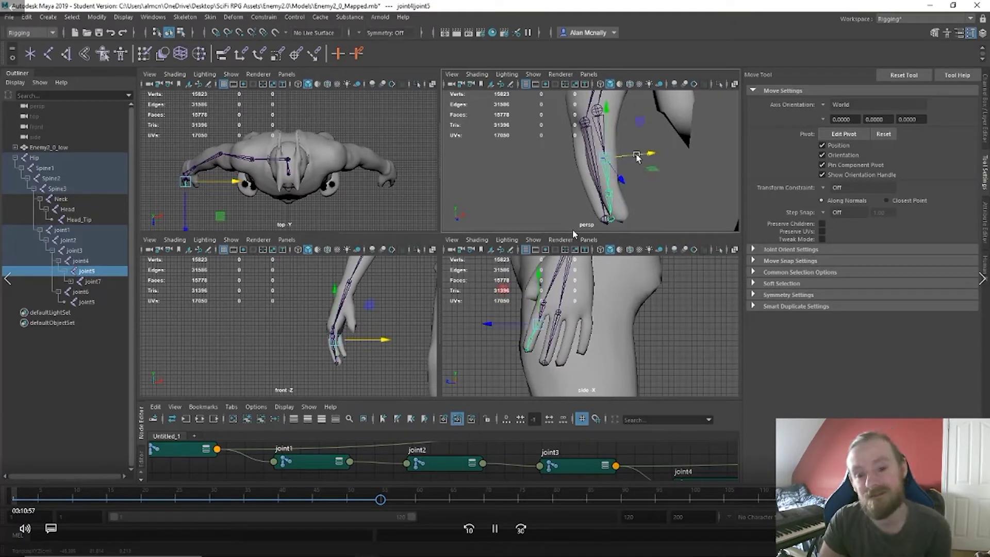
key("Down")
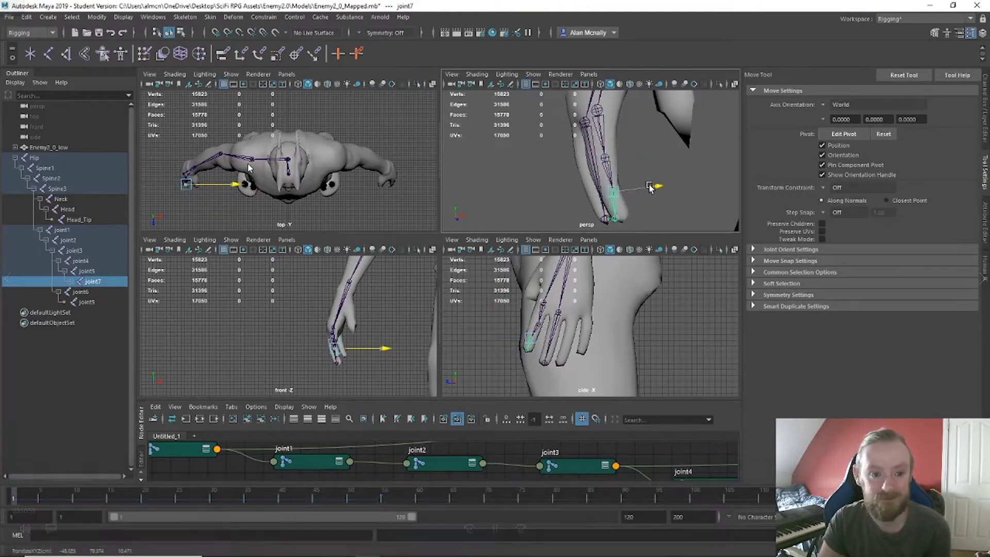
left_click_drag(646, 185, 644, 183)
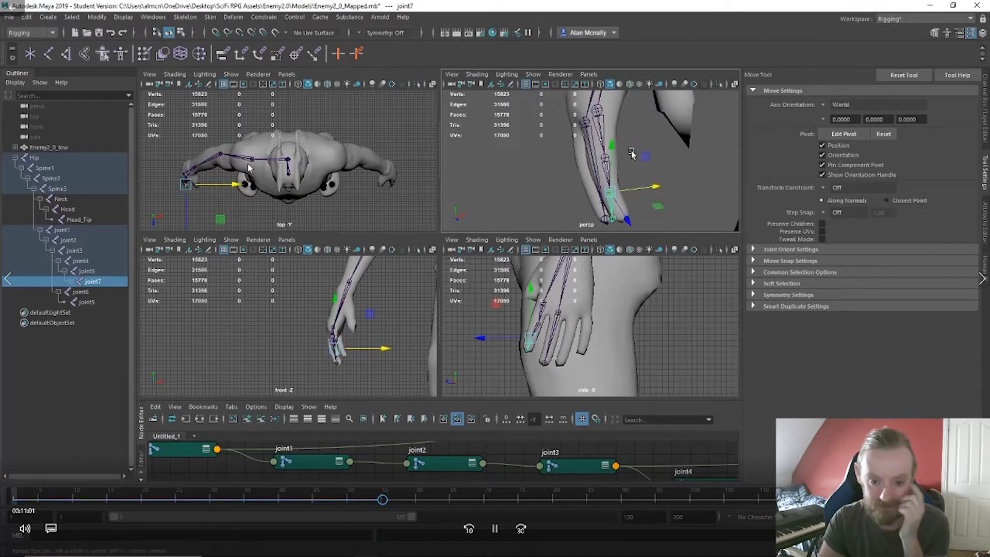
- Adjust the index finger's middle joint, the joint below it and the fingertip joint slightly along Z in the side view
left_click_drag(630, 149, 680, 155, "alt")
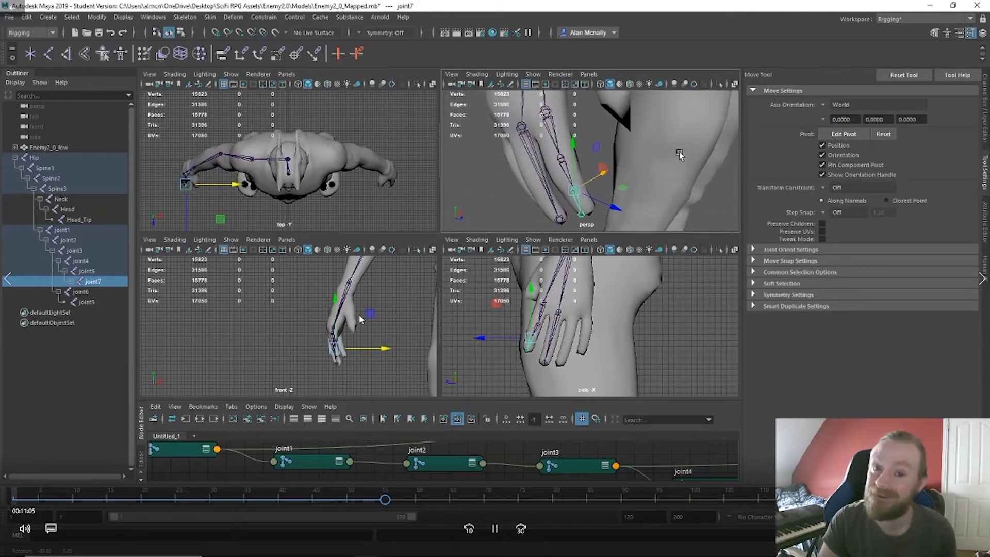
left_click(538, 324)
left_click_drag(513, 323, 512, 325)
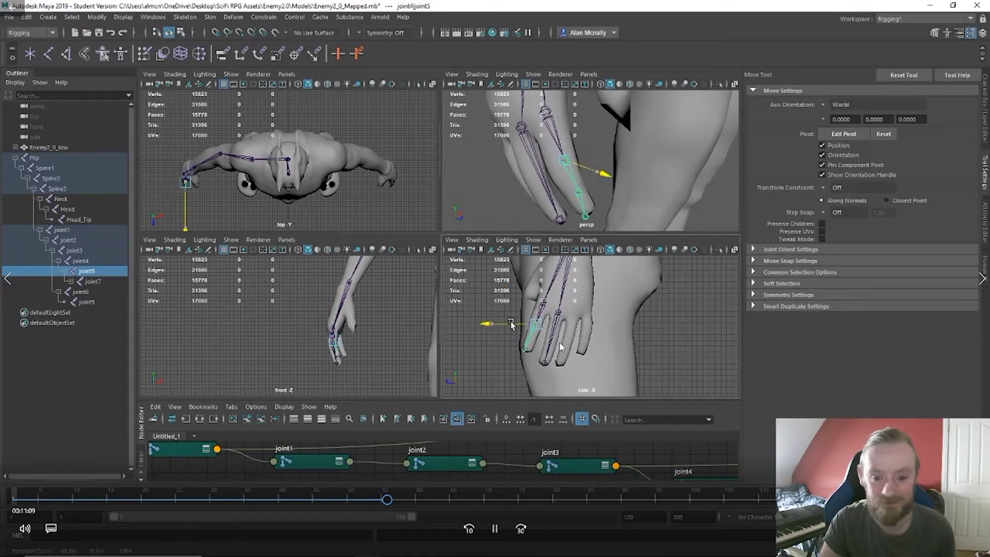
key("Down")
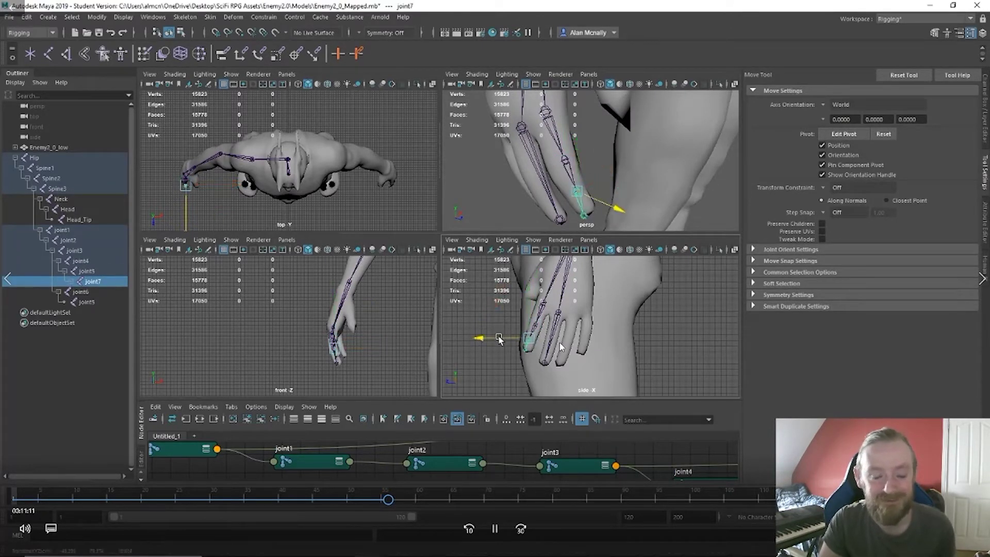
left_click_drag(499, 338, 500, 338)
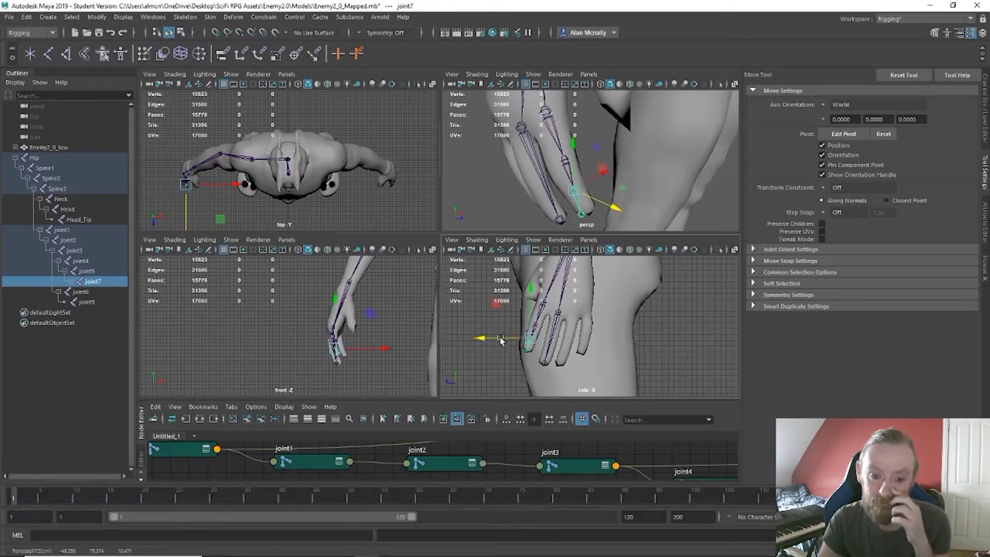
left_click(525, 354)
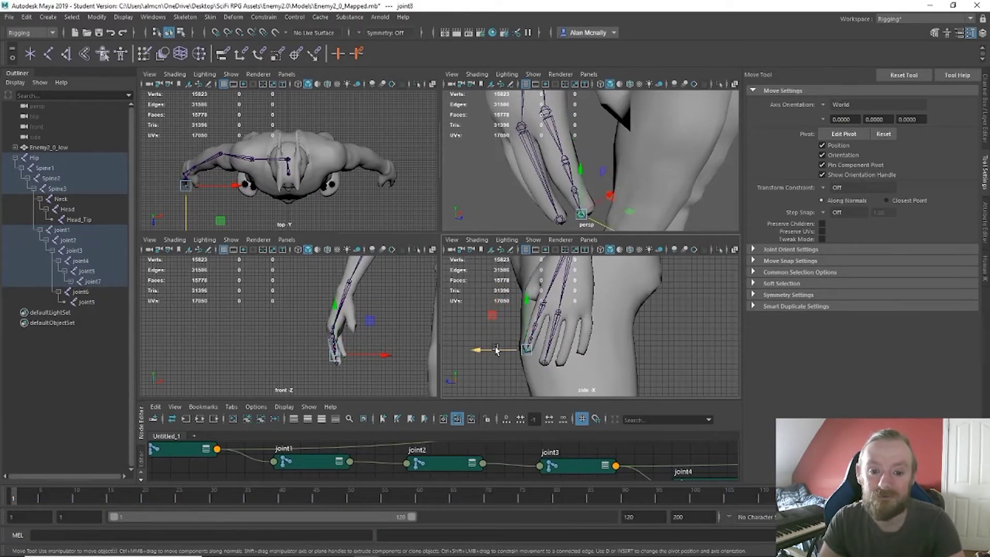
left_click_drag(496, 351, 496, 348)
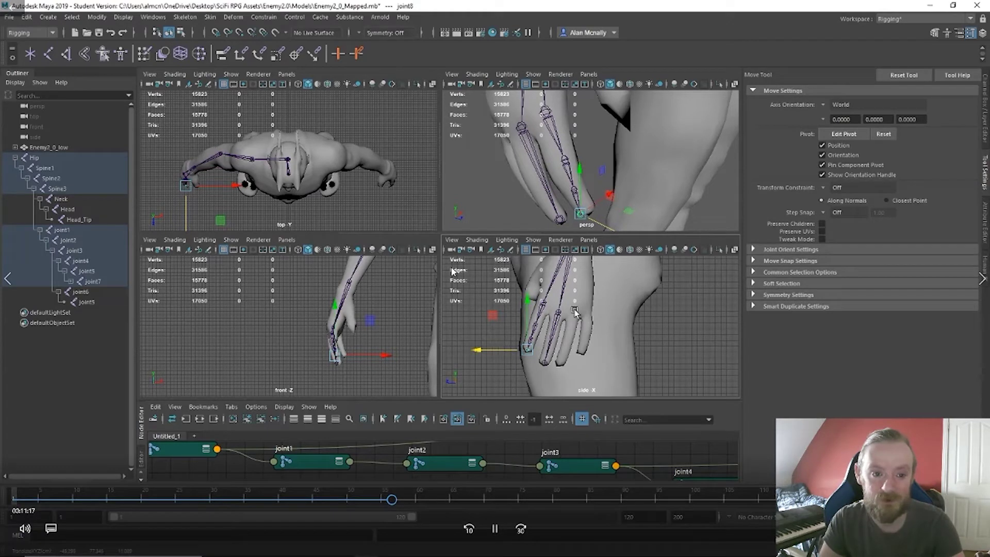
- Move the index fingertip joint slightly down and inward in the front view, and nudge the joint above it down
left_click_drag(584, 196, 594, 148, "alt")
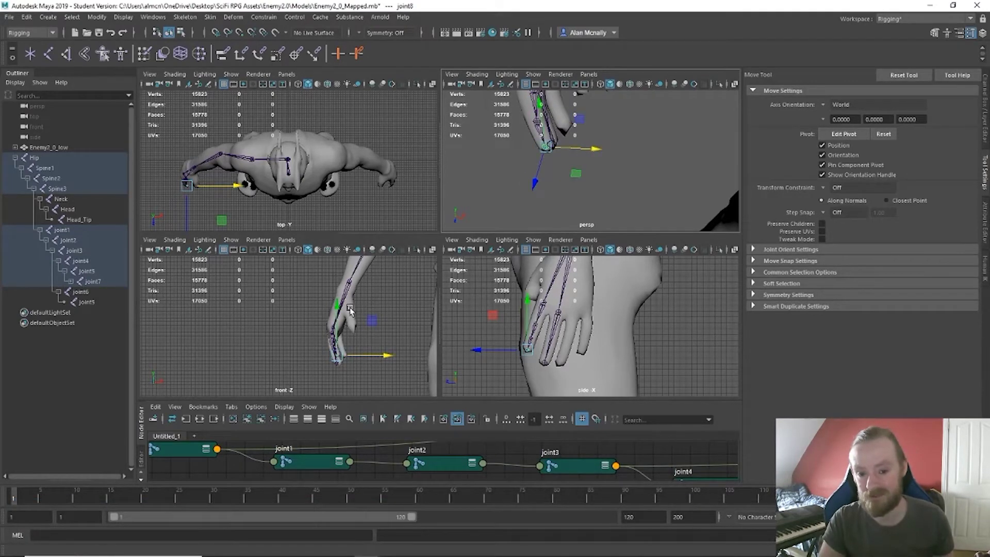
scroll(366, 354, "up", 8)
middle_click_drag(367, 351, 352, 377, "alt")
left_click_drag(407, 331, 411, 338)
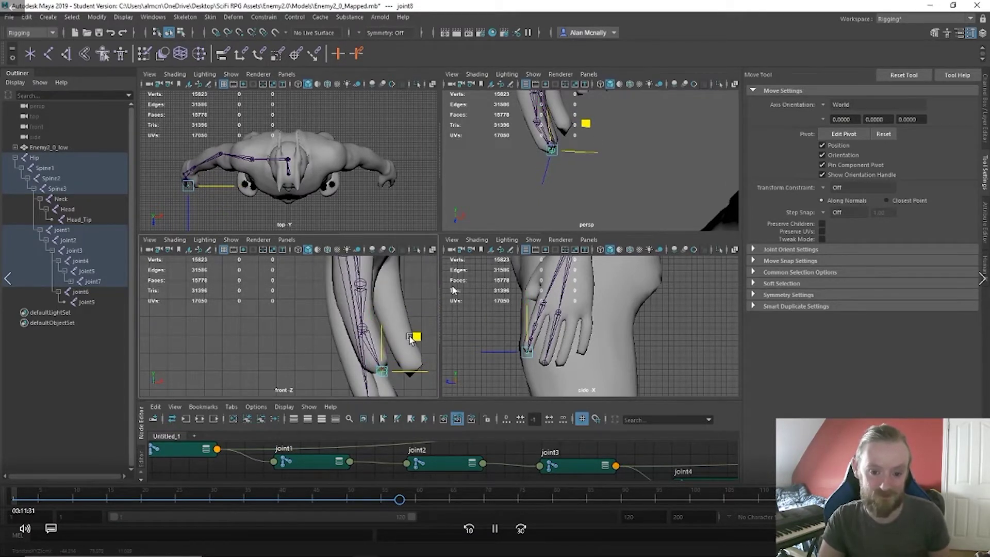
left_click(363, 330)
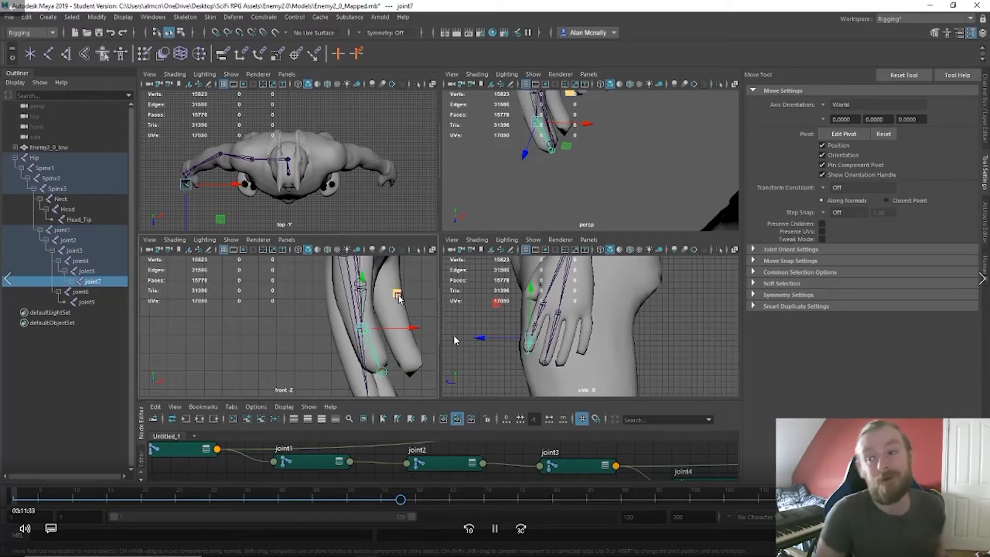
left_click_drag(400, 292, 401, 295)
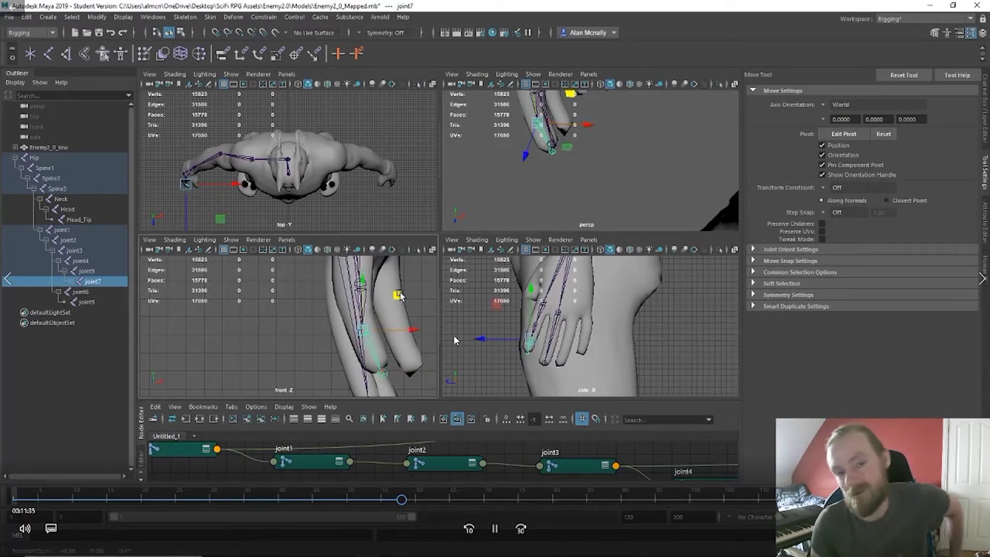
- Shift the index finger's middle joint slightly outward and the joint below it back inward along X
left_click(355, 284)
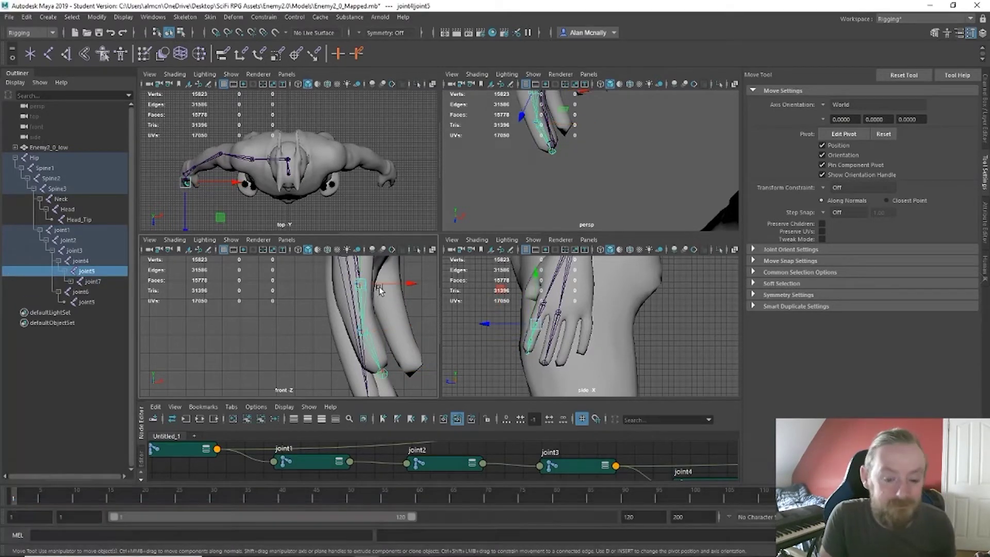
left_click(362, 332)
left_click_drag(362, 332, 390, 333)
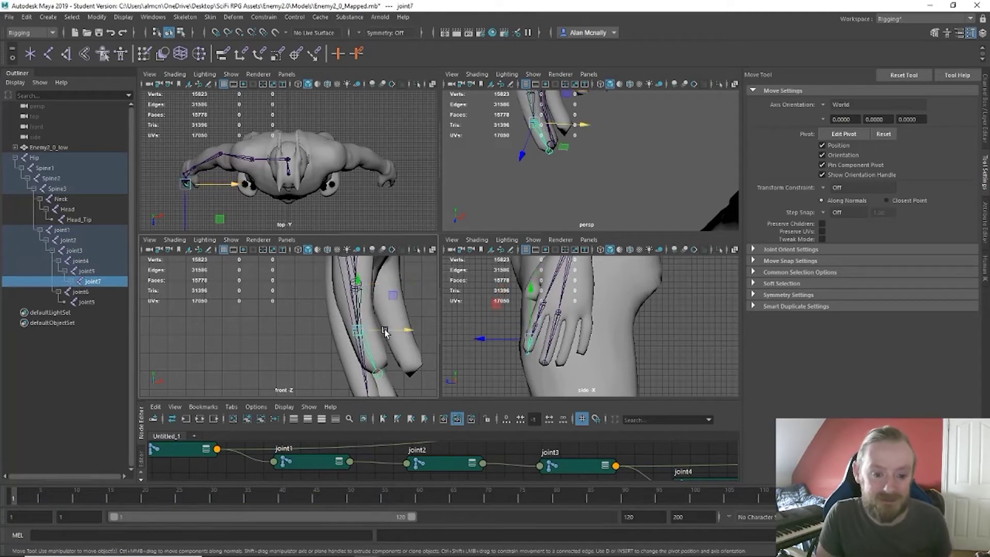
- Raise the middle finger's base joint slightly toward the knuckle in the front view
left_click(390, 309, "alt")
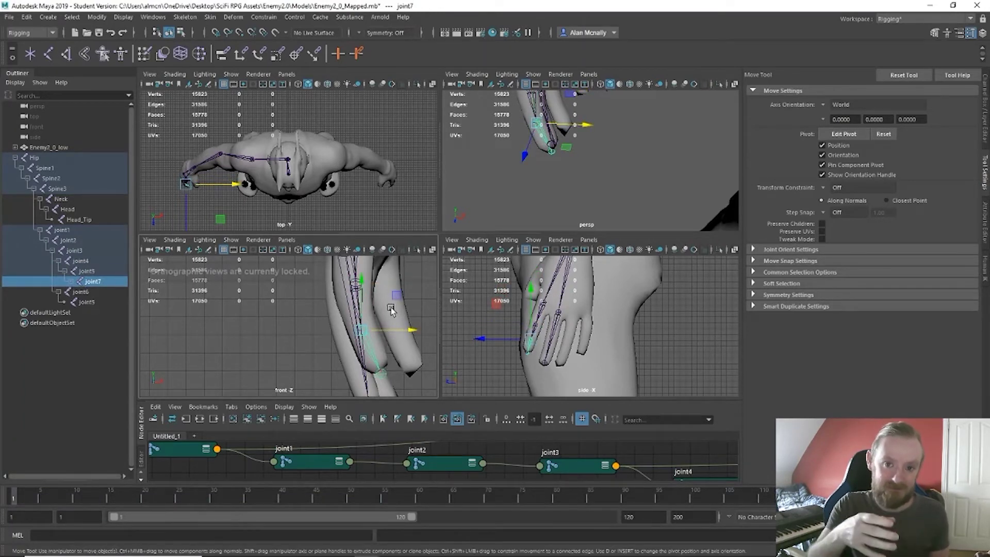
middle_click_drag(389, 300, 405, 361, "alt")
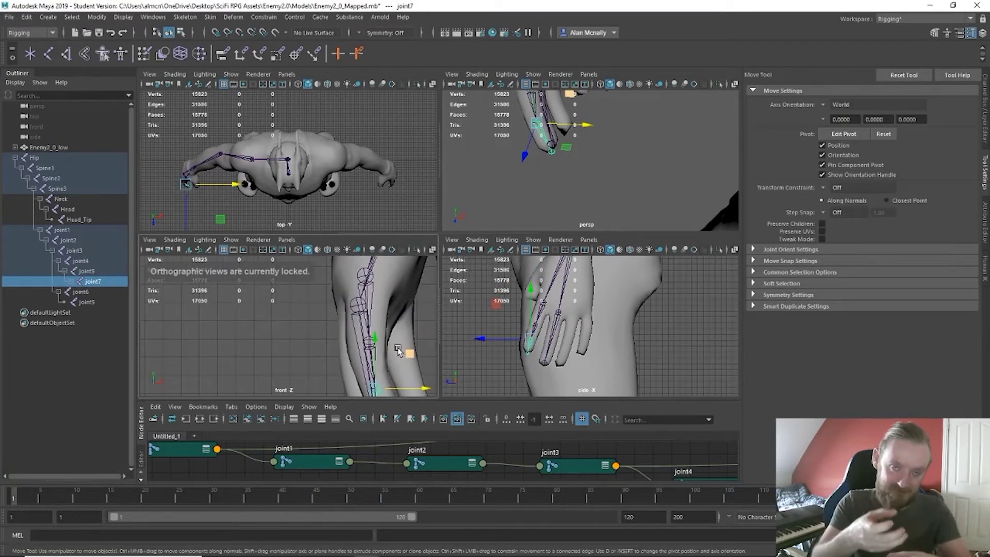
left_click(362, 303)
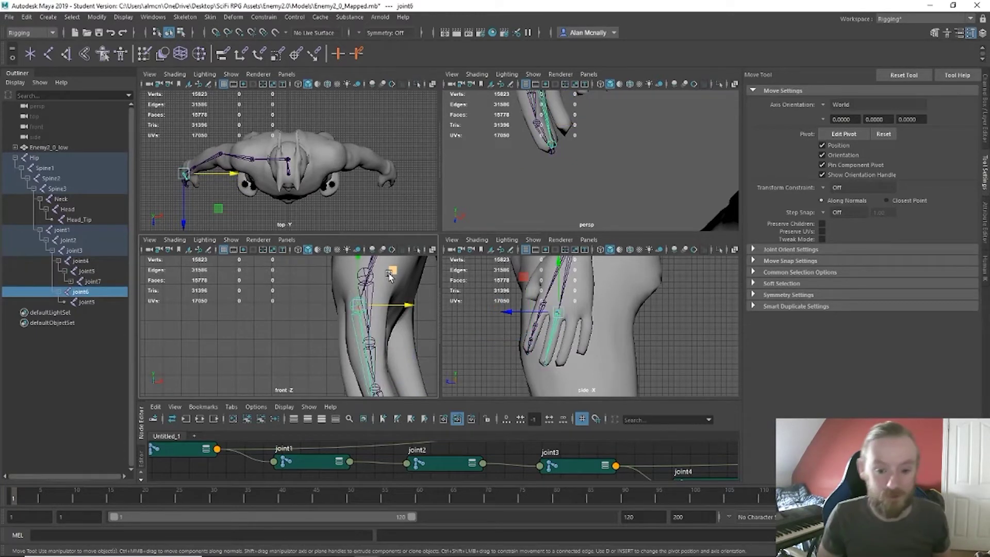
left_click_drag(391, 277, 395, 296)
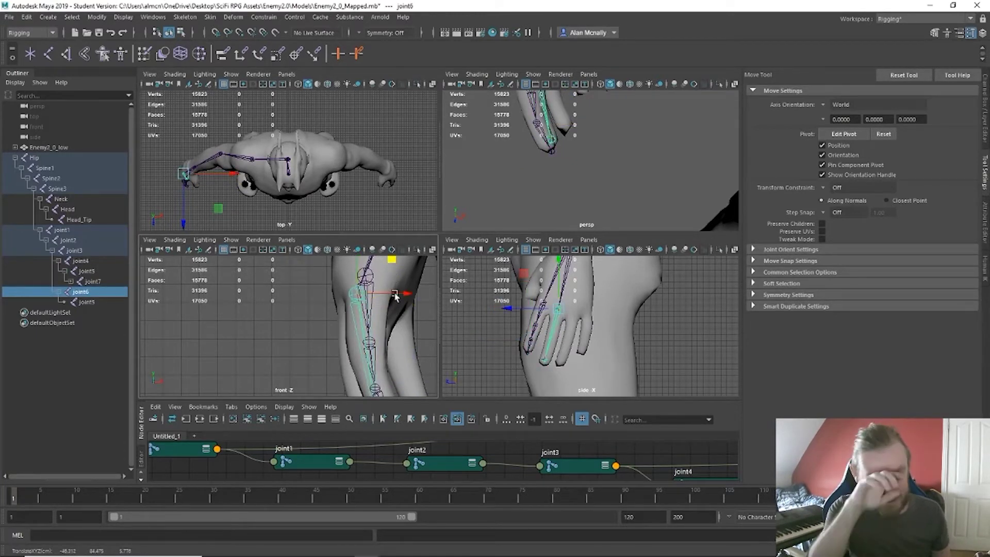
- Nudge the index finger's middle joint in the front view and clear the selection
middle_click_drag(401, 337, 392, 312, "alt")
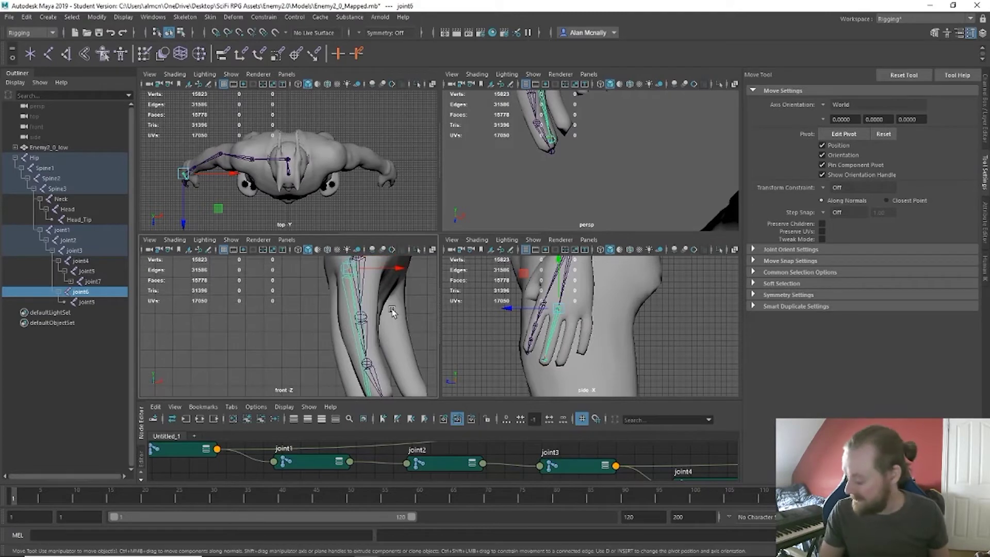
left_click(387, 298)
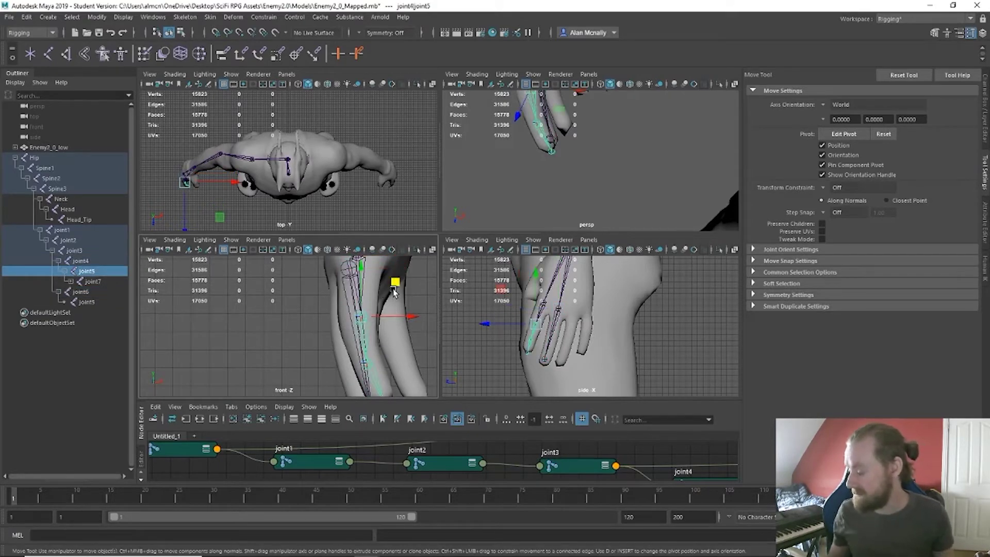
left_click(394, 342)
left_click(296, 336)
scroll(312, 353, "down", 5)
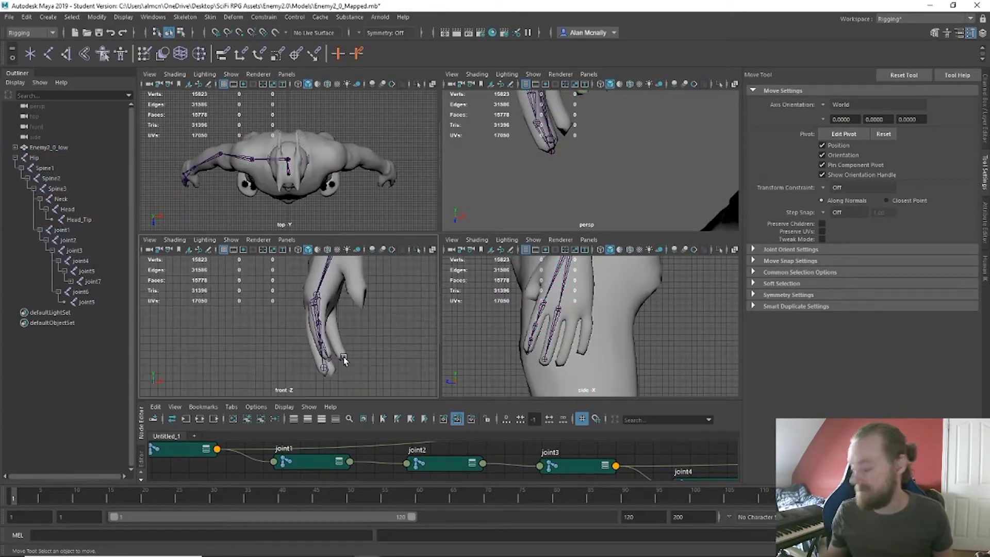
- Move the middle finger's end joint up to the middle of the finger and center it along Z in the side view
left_click(543, 361)
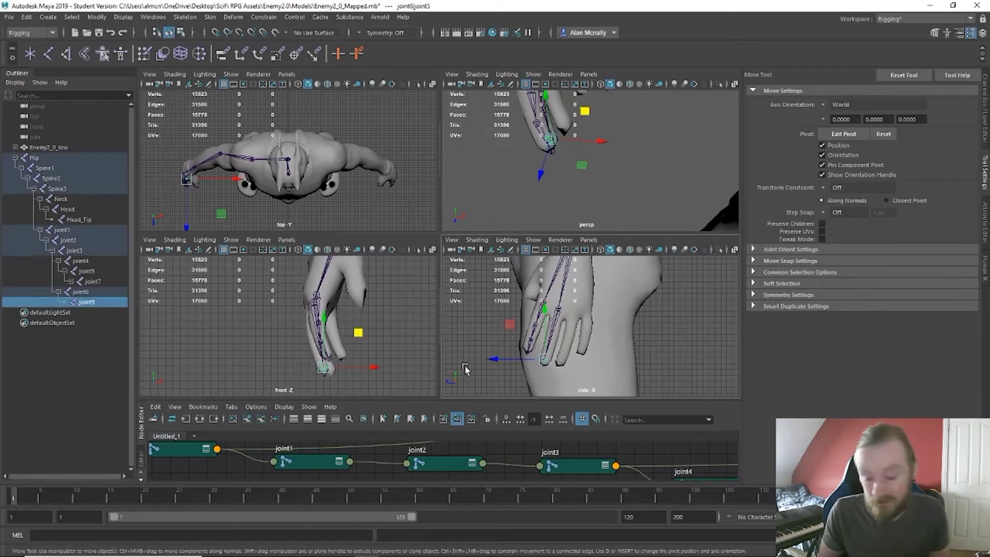
left_click(542, 329)
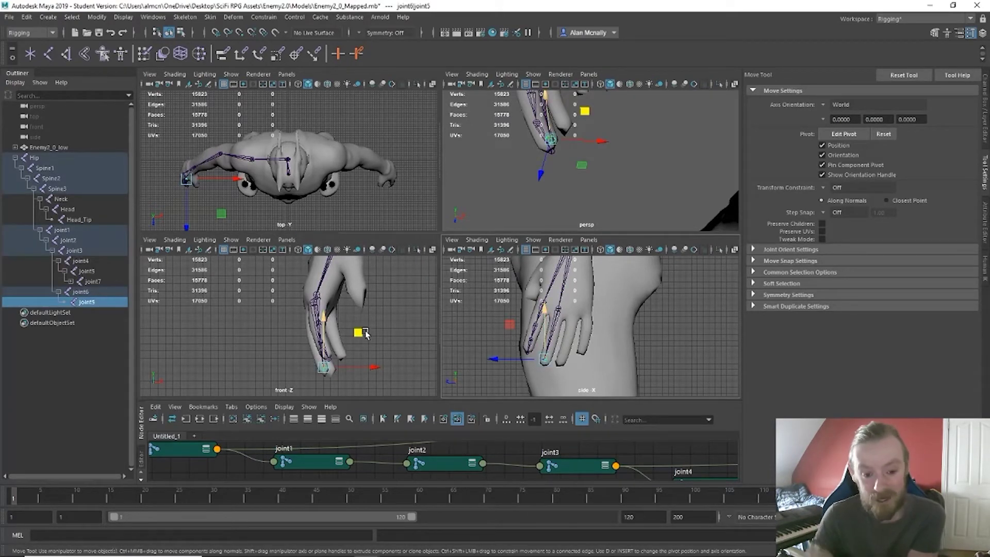
left_click_drag(366, 333, 349, 308)
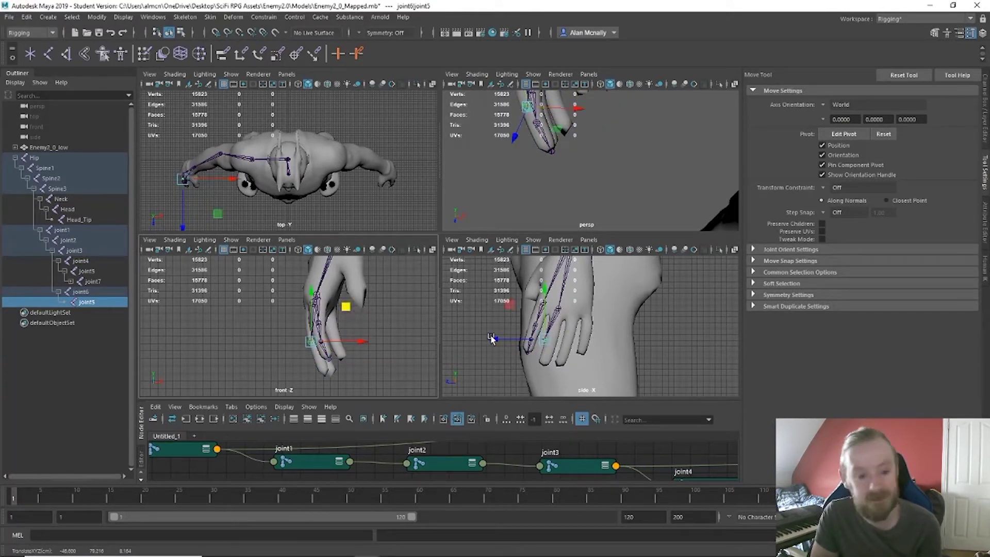
left_click_drag(492, 338, 508, 340)
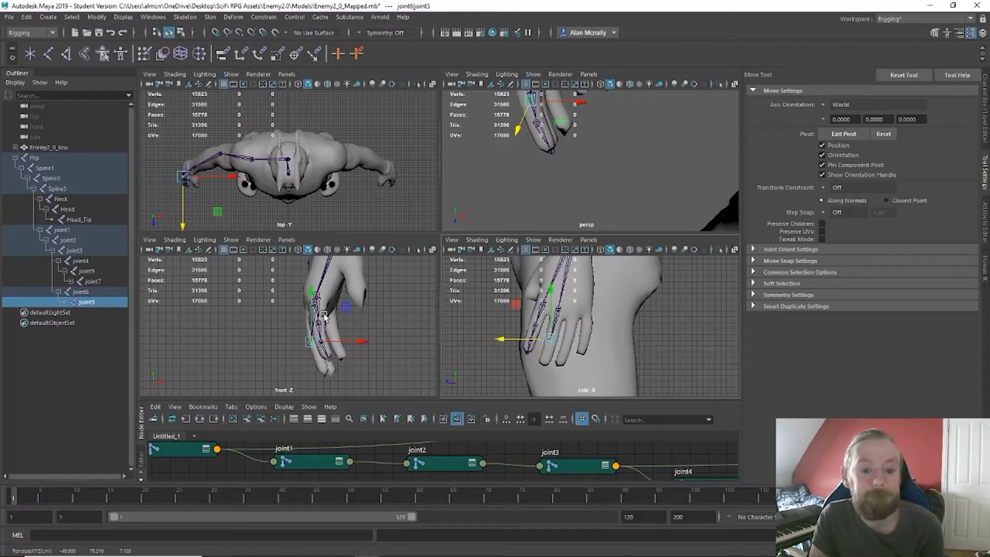
left_click_drag(313, 302, 313, 295)
left_click(351, 338)
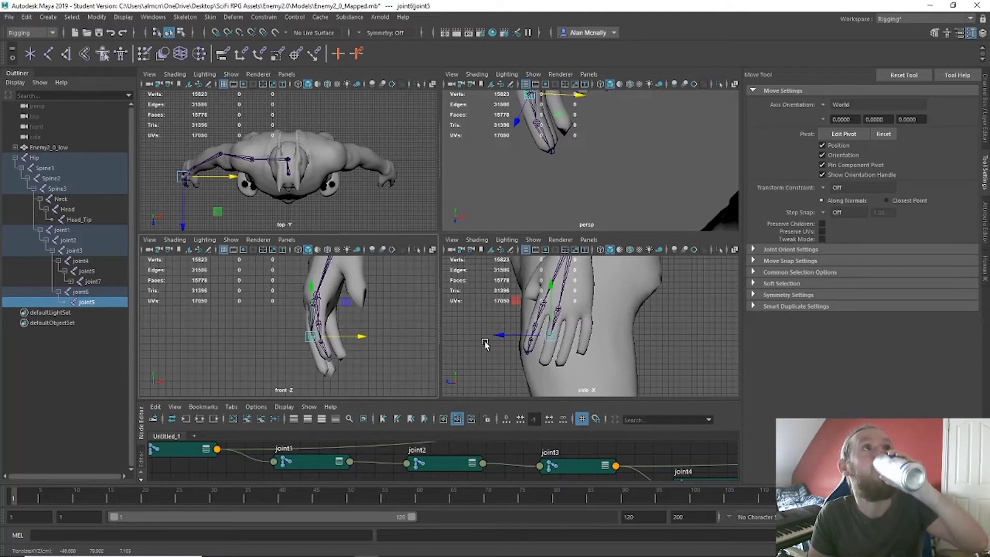
left_click(494, 336)
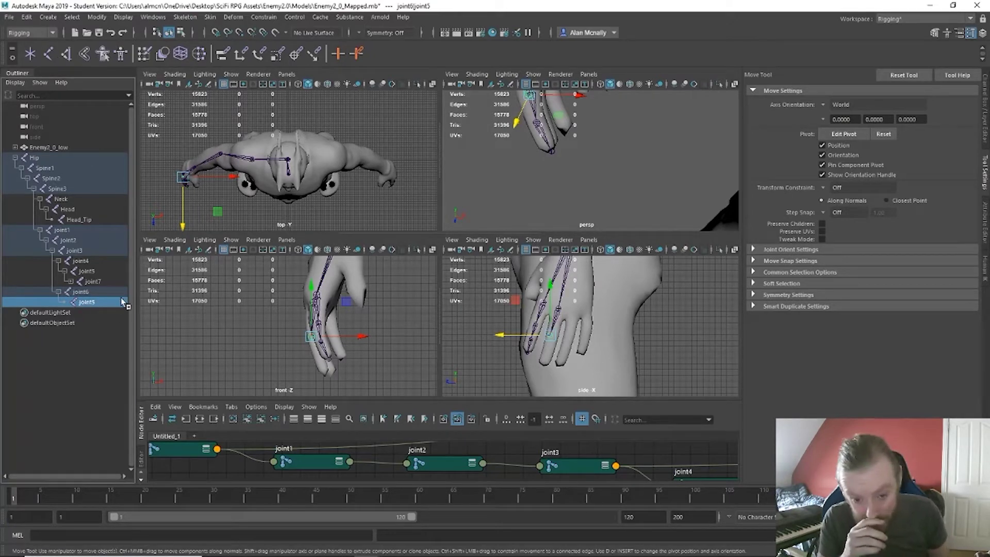
- Extend the middle finger's chain from its middle joint to the fingertip with the Joint Tool
key("Up")
left_click(87, 303)
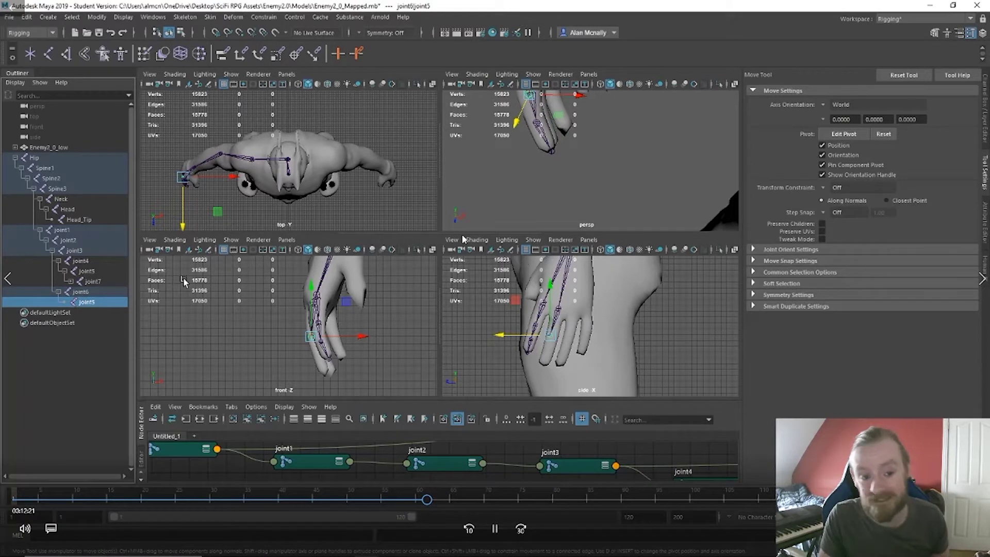
left_click(50, 54)
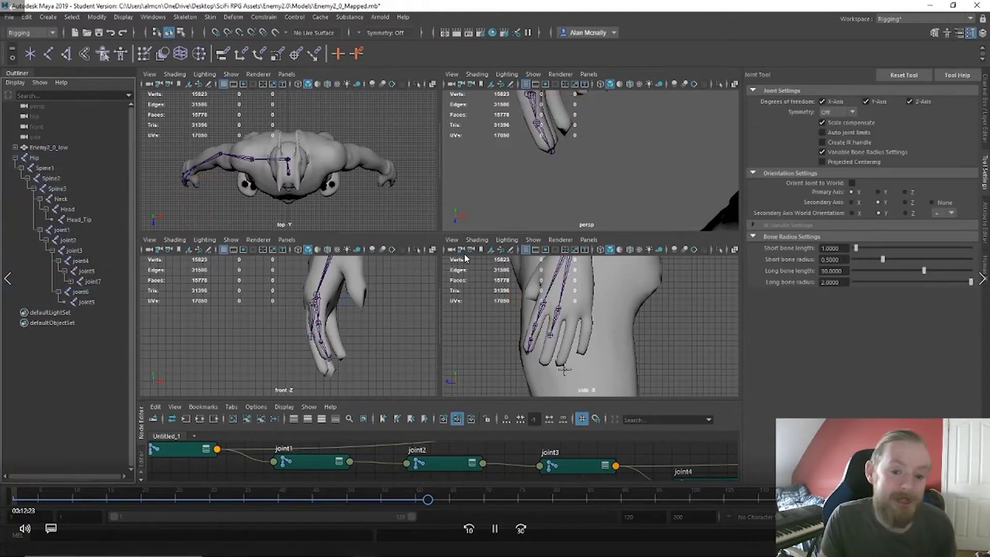
left_click(550, 338)
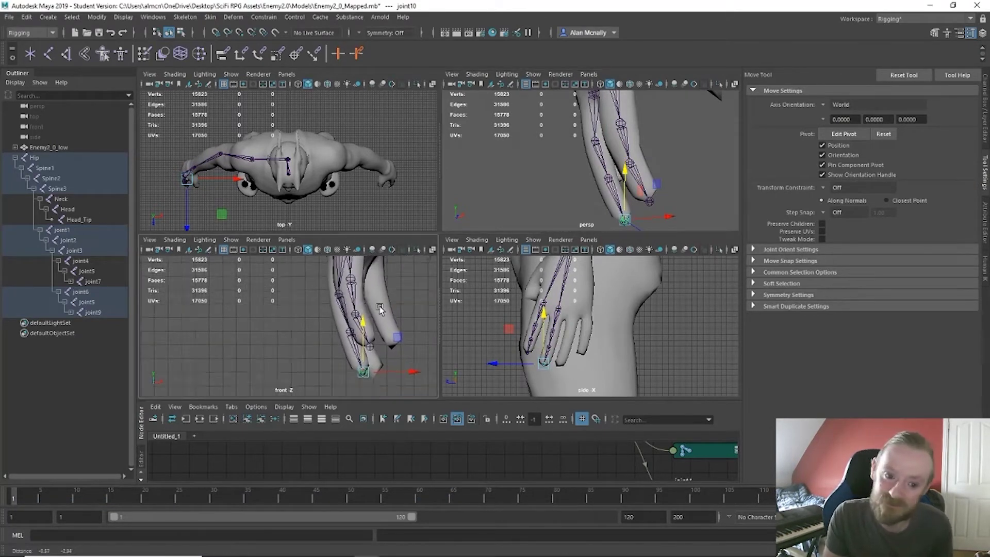
- Duplicate the middle finger's joint chain and place the copy's base joint over the ring finger's knuckle
scroll(389, 307, "up", 2)
middle_click_drag(391, 299, 335, 324, "alt")
scroll(395, 307, "down", 1)
left_click_drag(620, 185, 608, 201, "alt")
left_click(576, 178)
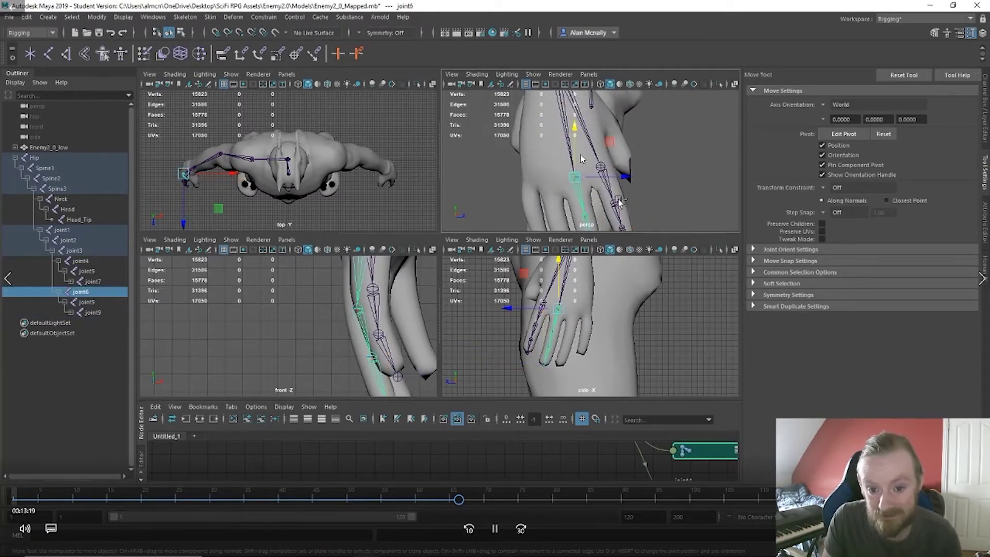
key("ctrl+d")
left_click_drag(626, 179, 514, 208)
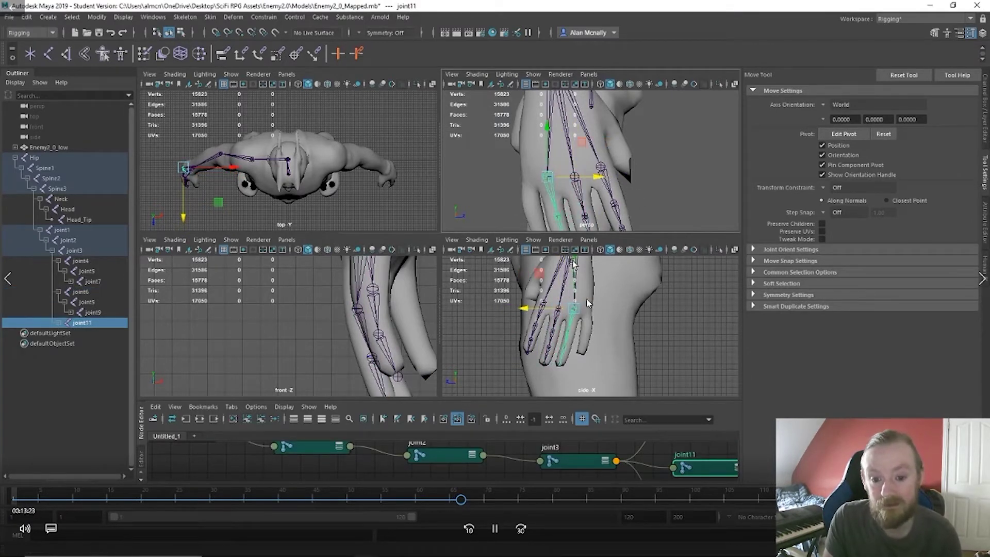
left_click_drag(573, 261, 571, 266)
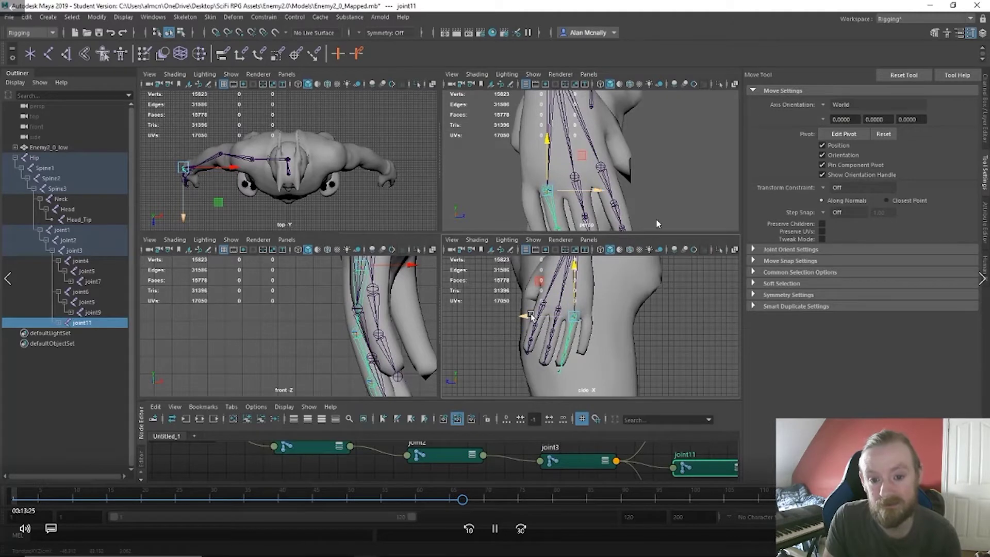
left_click_drag(531, 315, 529, 315)
- Shift the ring finger's second joint along Z to the middle of the finger in the side view
scroll(616, 339, "up", 5)
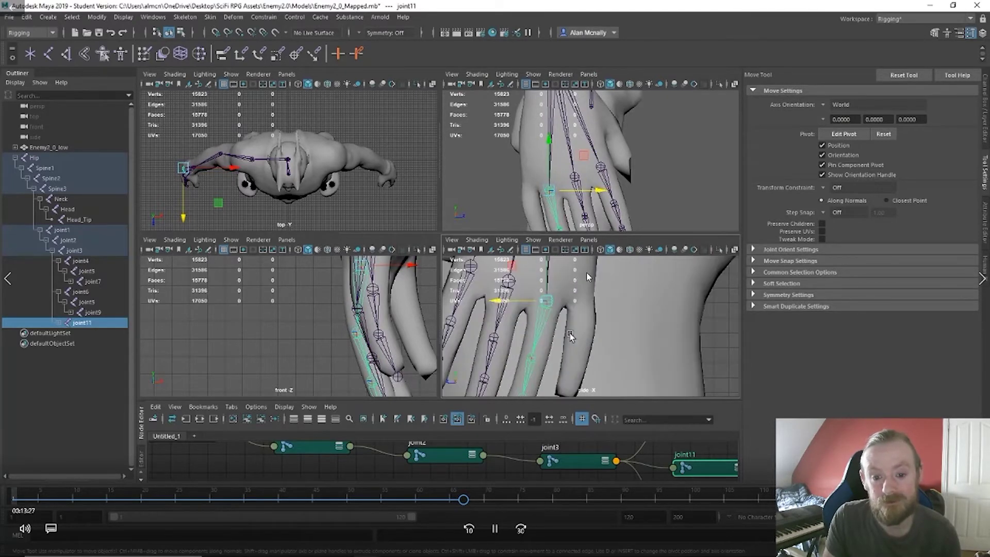
middle_click_drag(570, 336, 590, 351, "alt")
left_click(548, 324)
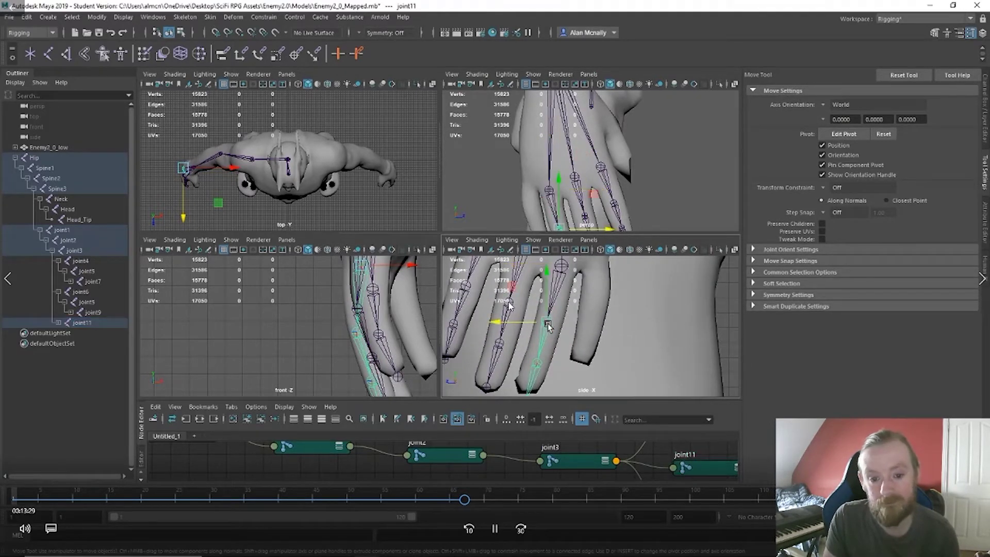
left_click(517, 323)
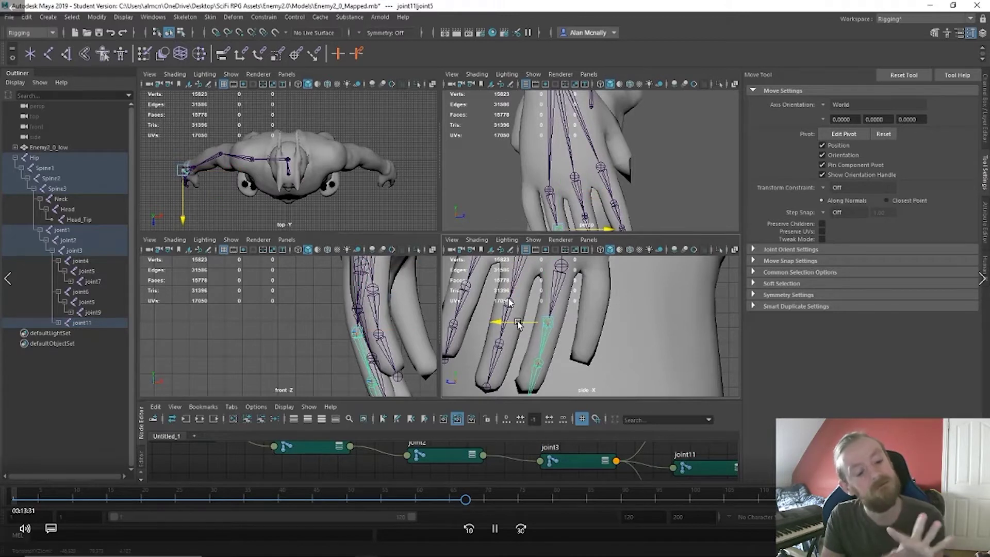
middle_click_drag(631, 353, 635, 315, "alt")
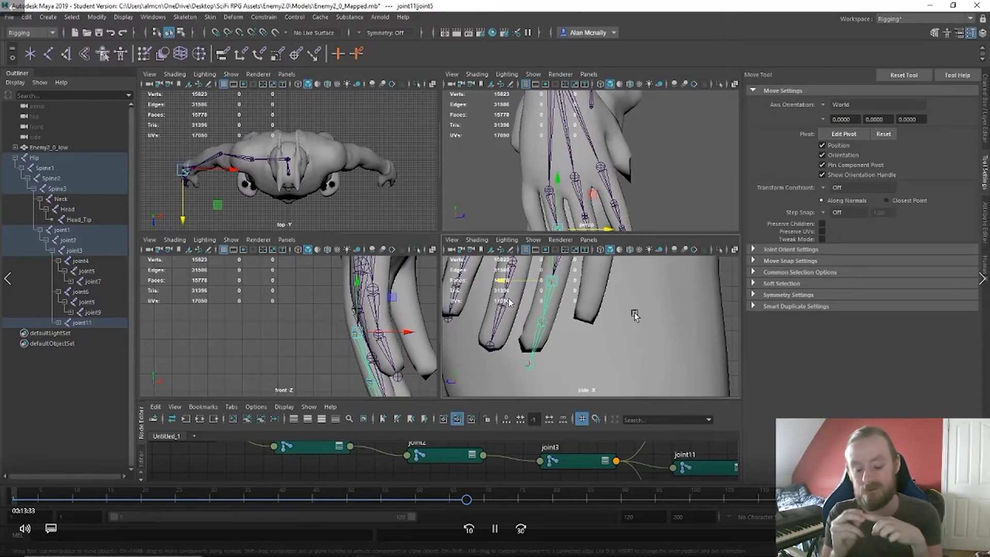
- Reposition the ring finger's third joint and its end joint in the side view to follow the finger to its tip
left_click(510, 280)
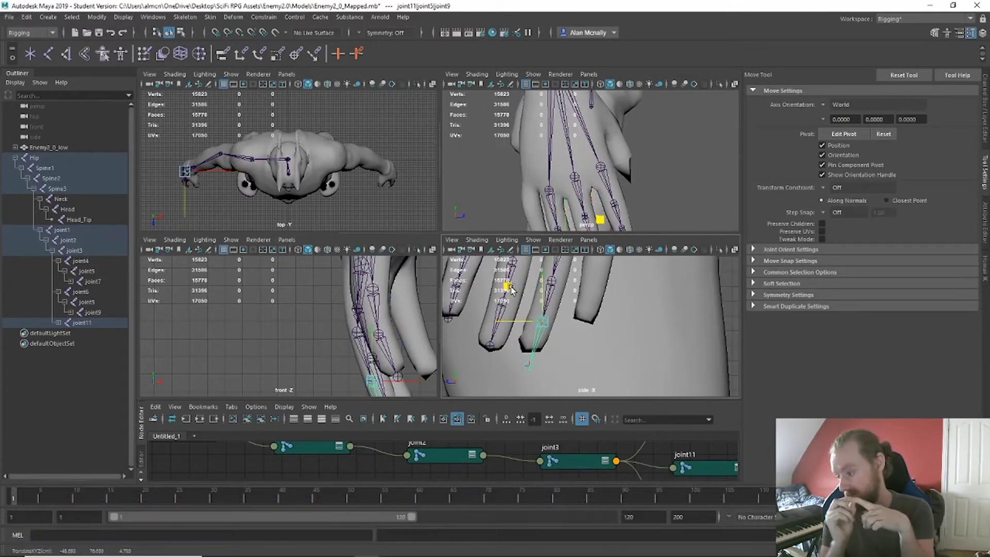
middle_click_drag(585, 331, 584, 363, "alt")
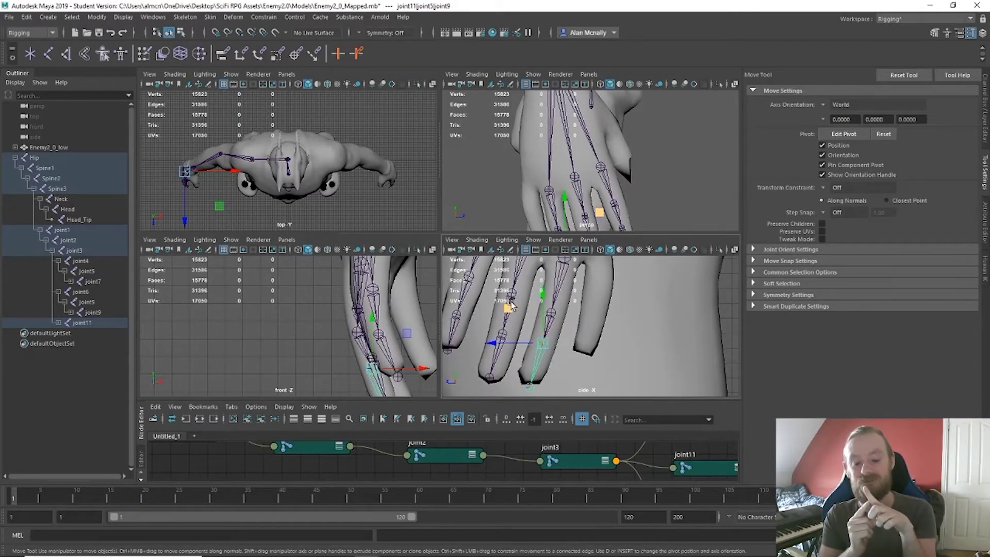
left_click_drag(510, 304, 508, 310)
middle_click_drag(558, 346, 556, 324, "alt")
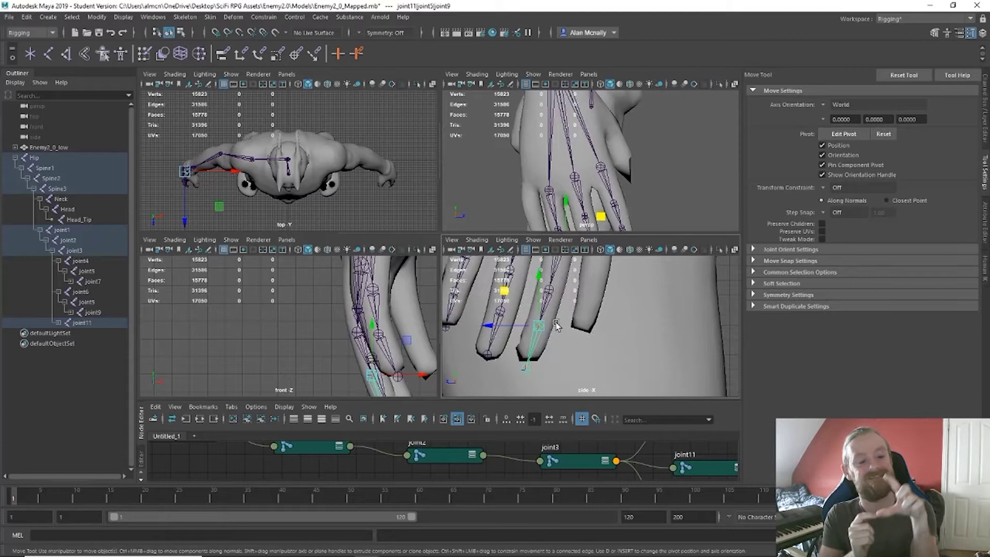
left_click(526, 362)
left_click_drag(496, 335, 485, 332)
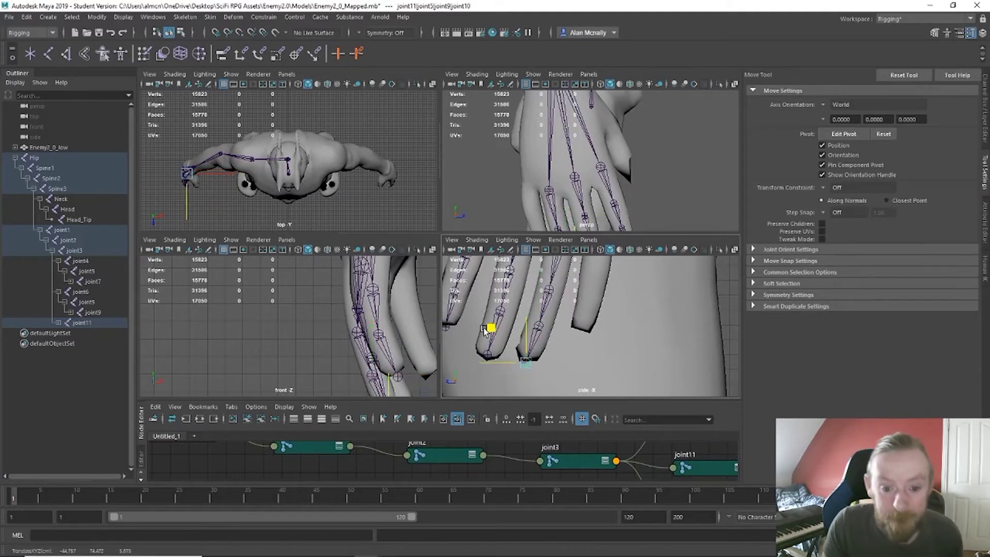
- Move the ring finger's second joint along X into the center of the finger and select the fingertip joint
middle_click_drag(562, 206, 586, 170, "alt")
left_click_drag(619, 221, 508, 228, "alt")
middle_click_drag(583, 221, 481, 162, "alt")
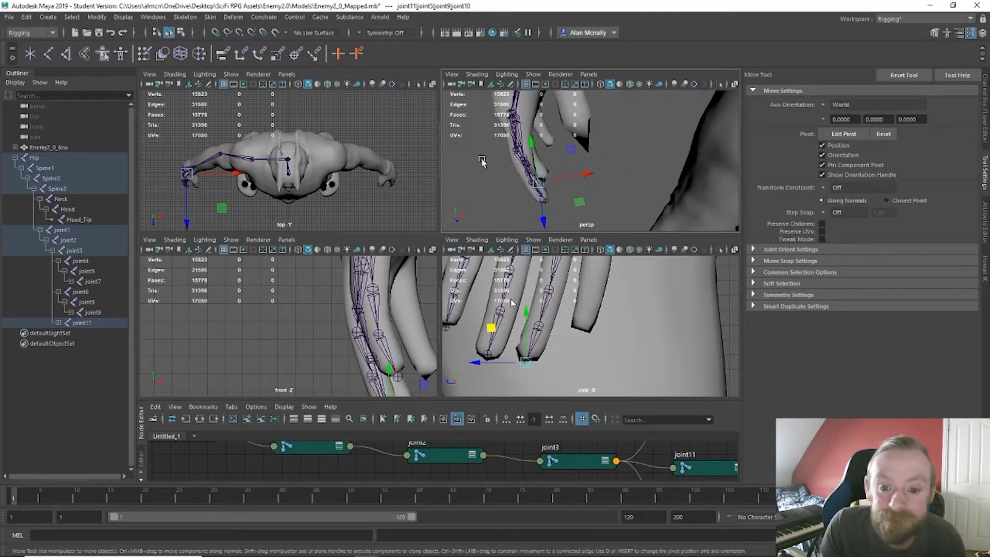
mouse_move(582, 200)
left_mouse_down("alt")
mouse_move(513, 171)
mouse_move(577, 184)
left_mouse_up("alt")
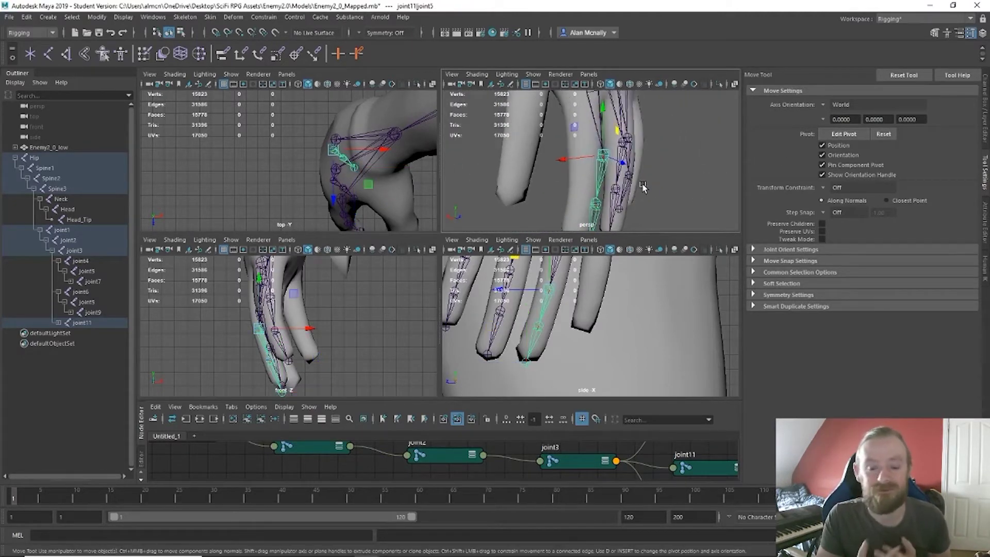
left_click_drag(577, 163, 565, 160)
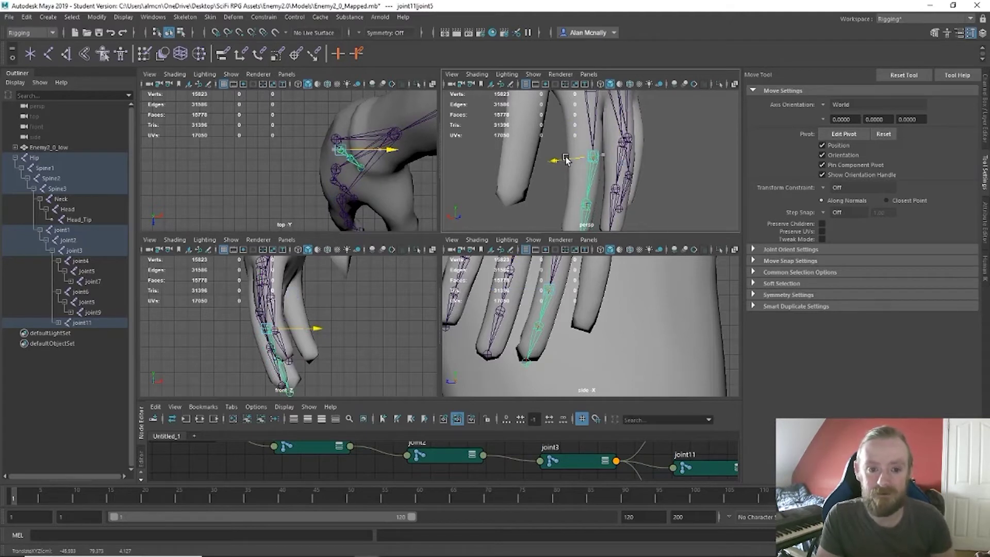
left_click_drag(632, 189, 660, 227, "alt")
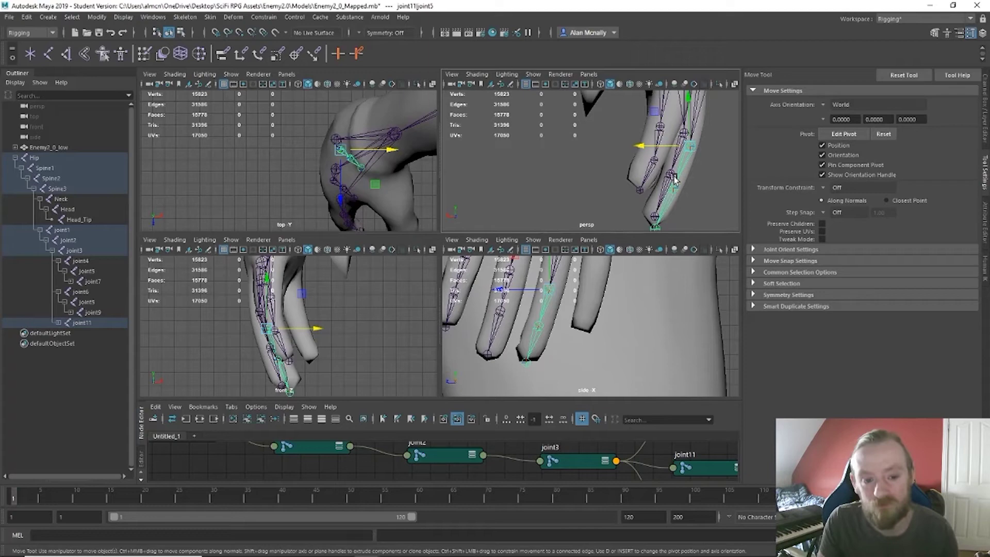
left_click(654, 225)
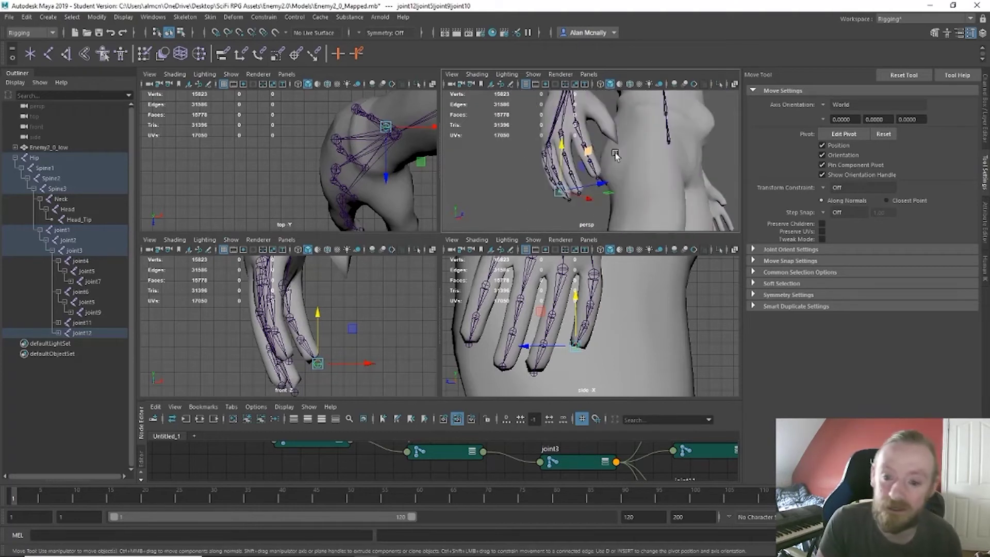
- Duplicate the index finger's joint chain and move the copy up to the thumb in the side view
left_click_drag(569, 153, 576, 195, "alt")
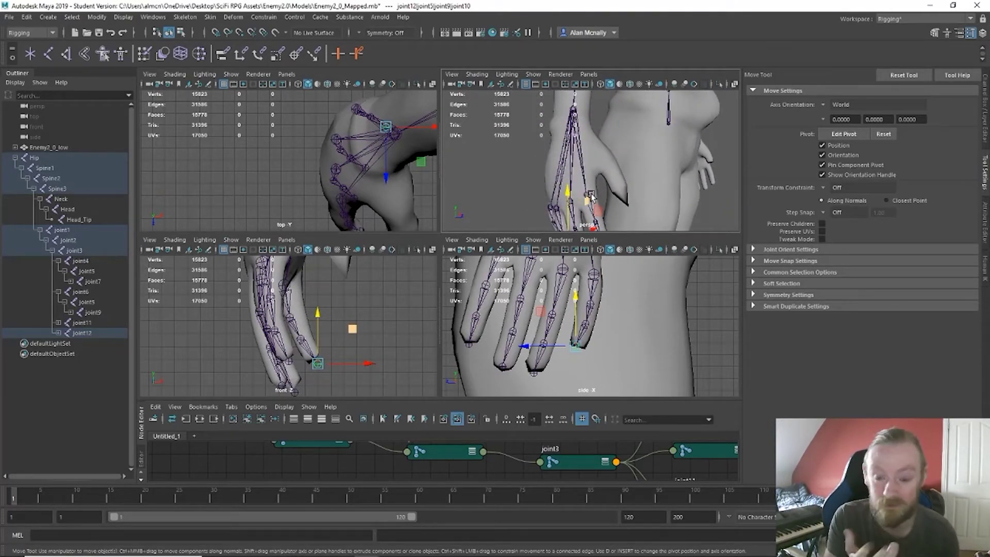
left_click(589, 195)
key("ctrl+d")
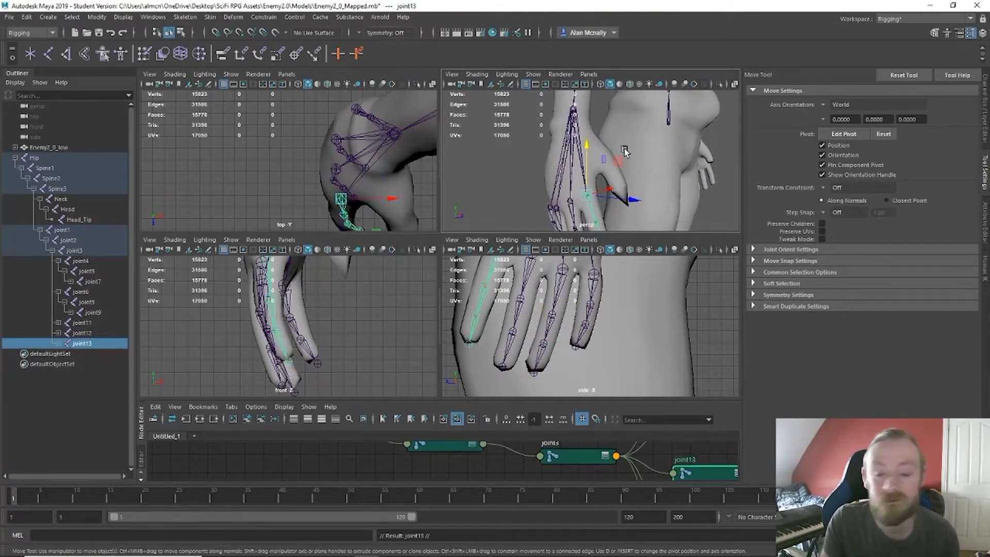
key("f")
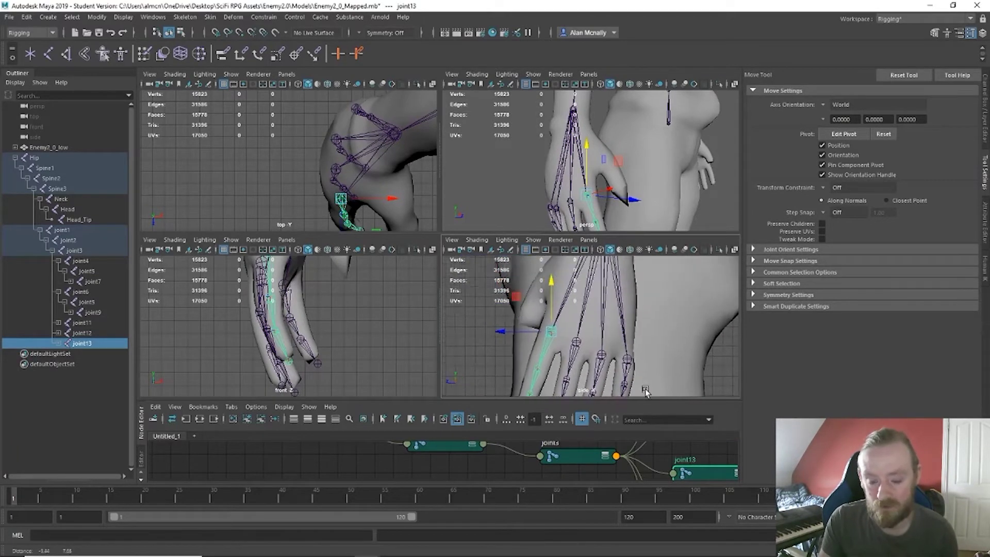
left_click_drag(591, 328, 538, 258)
- Place the copied chain's base joint at the base of the thumb using the front and side views
middle_click_drag(401, 295, 420, 382, "alt")
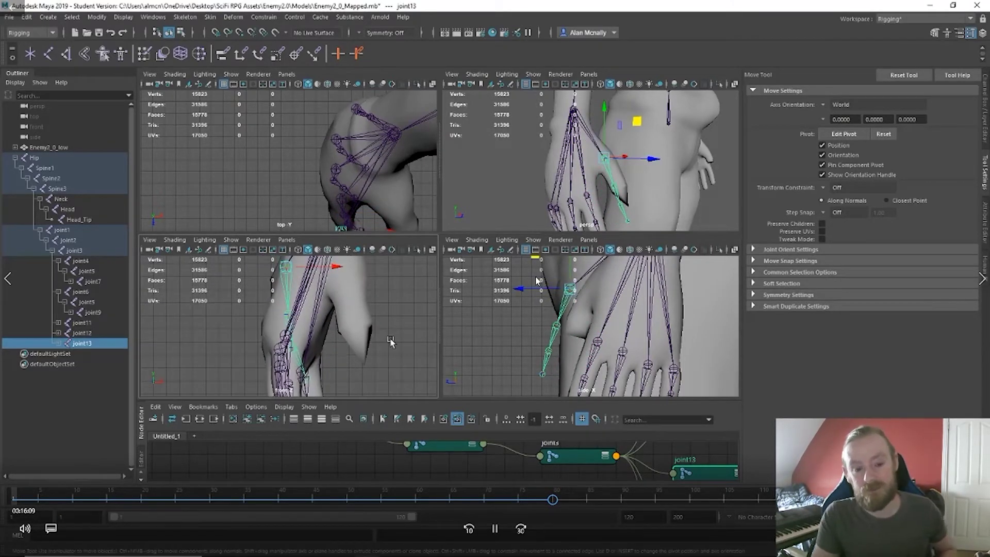
scroll(368, 328, "down", 4)
left_click_drag(335, 292, 372, 302)
scroll(378, 311, "down", 2)
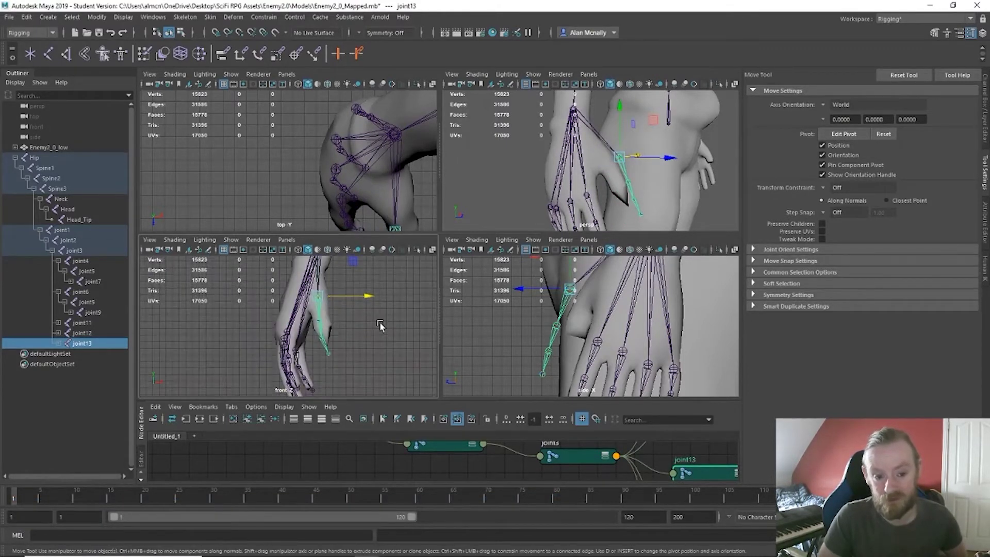
middle_click_drag(349, 279, 353, 289, "alt")
left_click_drag(356, 276, 358, 285)
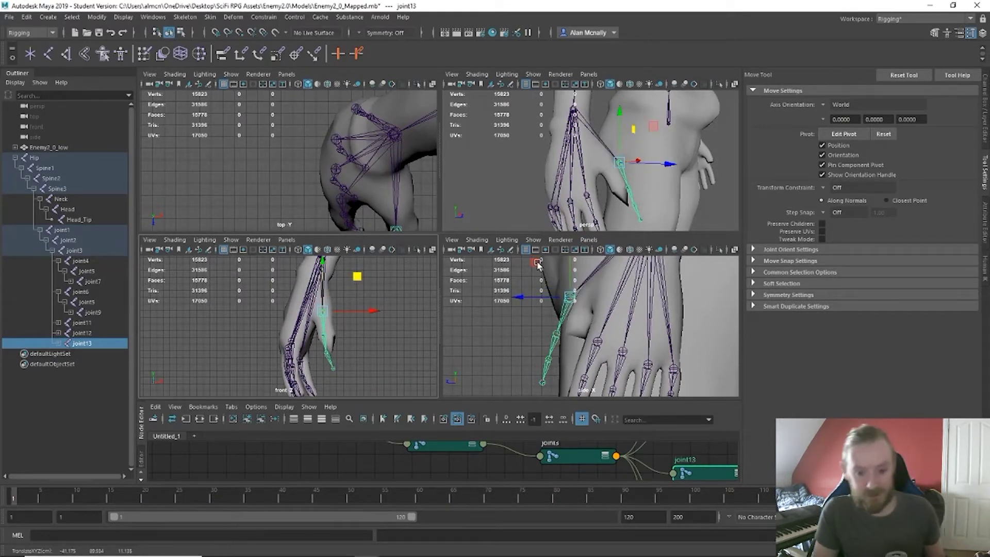
left_click_drag(537, 265, 547, 267)
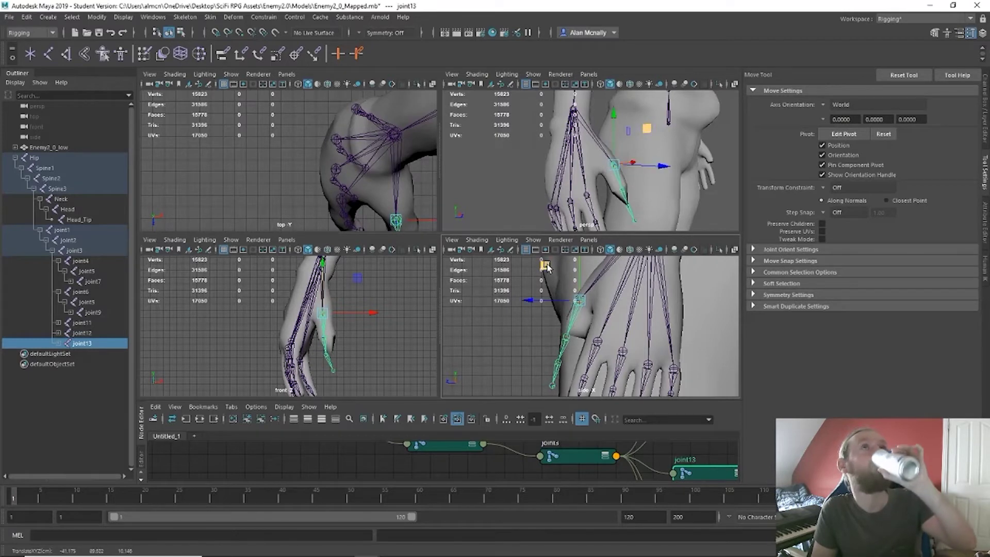
- Fine-tune the thumb's base joint along Z so it sits inside the thumb in the perspective view
scroll(597, 334, "up", 5)
scroll(651, 211, "up", 5)
left_click_drag(665, 148, 500, 162, "alt")
scroll(652, 208, "up", 2)
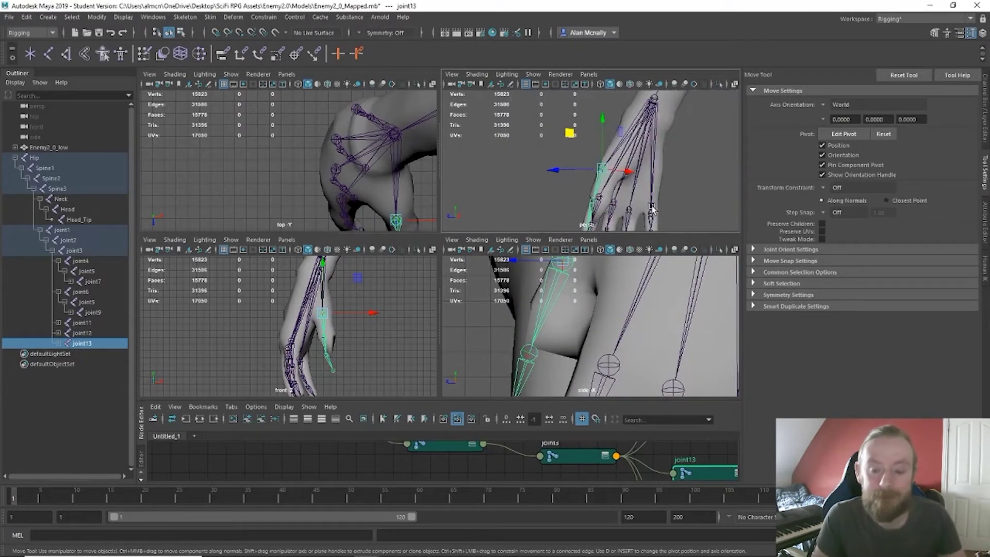
left_click_drag(561, 172, 571, 169)
left_click_drag(693, 197, 730, 209, "alt")
key("f")
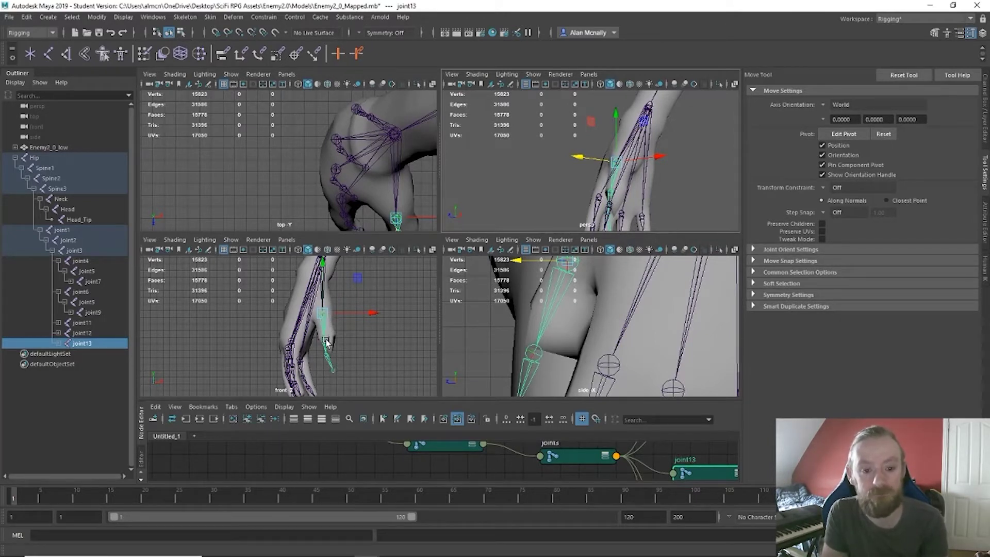
- Delete the thumb chain's extra end joint and move its middle joint to the center of the thumb in the front view
left_click(334, 371)
left_click(349, 375)
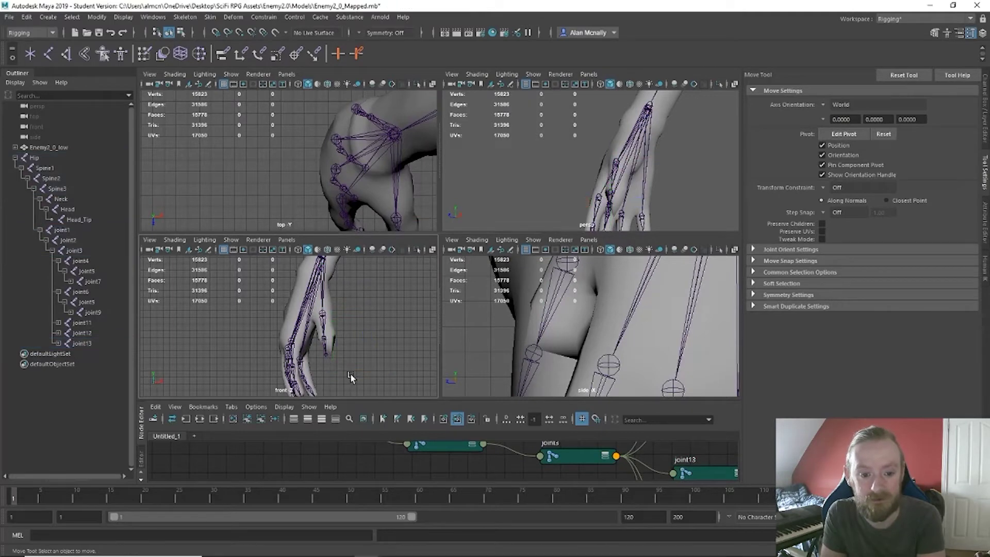
scroll(565, 365, "down", 6)
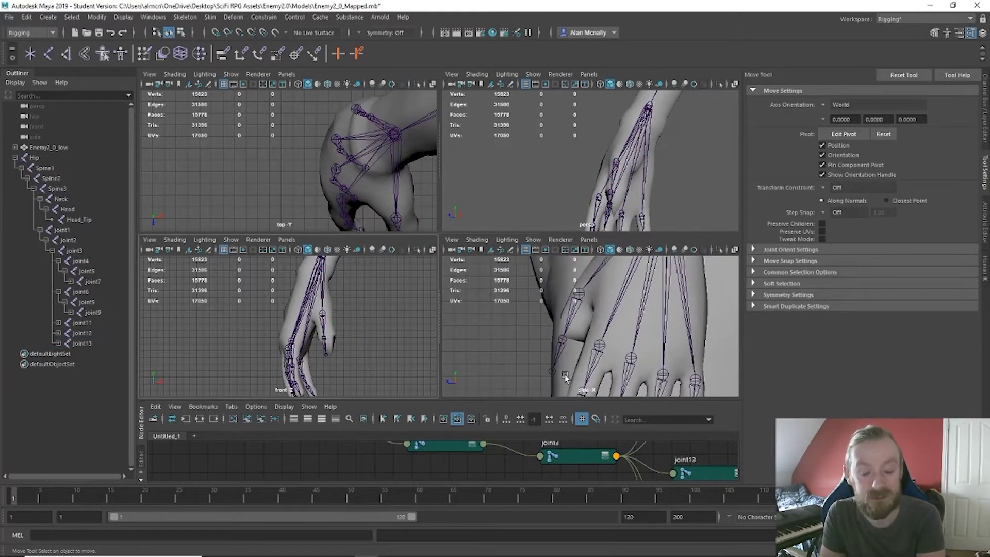
middle_click_drag(593, 353, 671, 371, "alt")
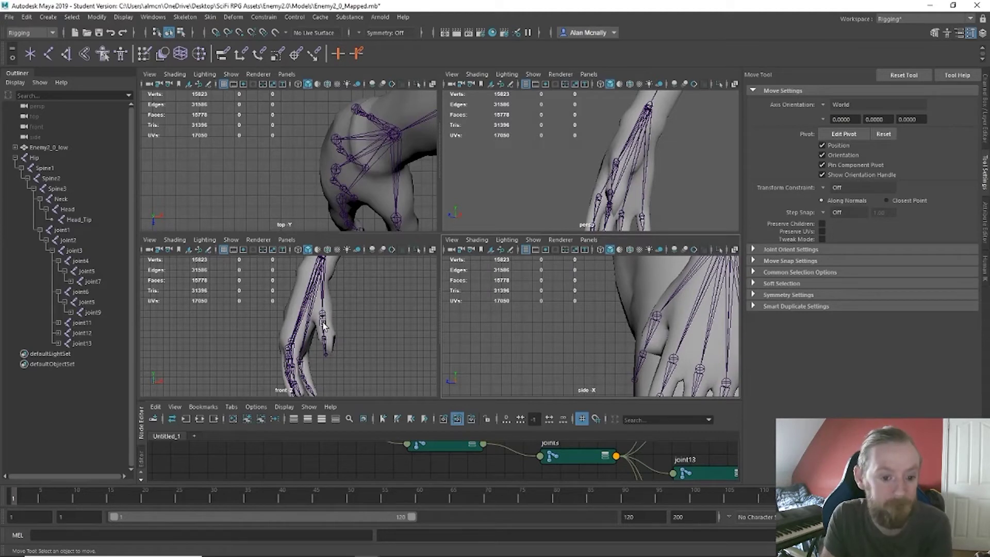
left_click(324, 339)
left_click_drag(326, 336, 361, 304)
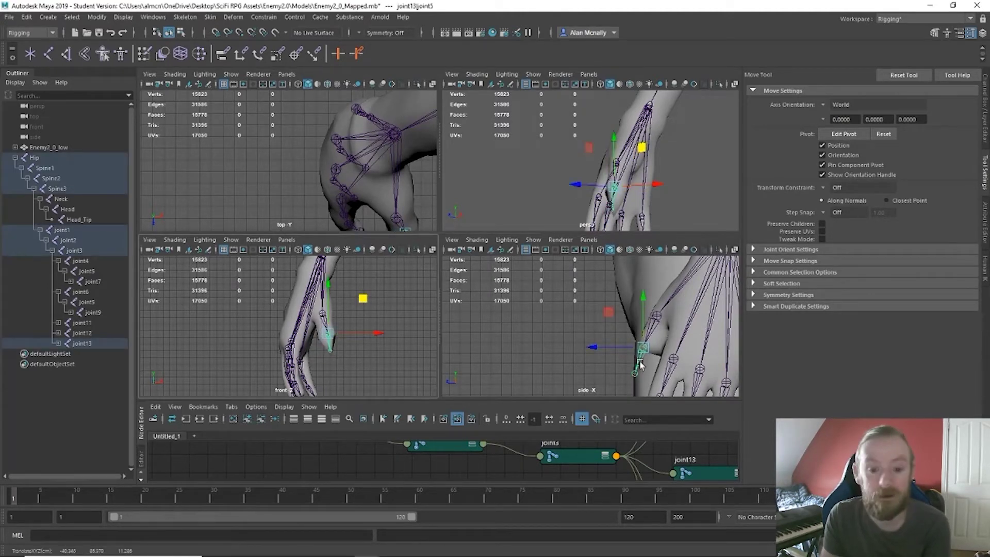
- Move the thumb's remaining end joint to the thumb tip in the side view
left_click(635, 378)
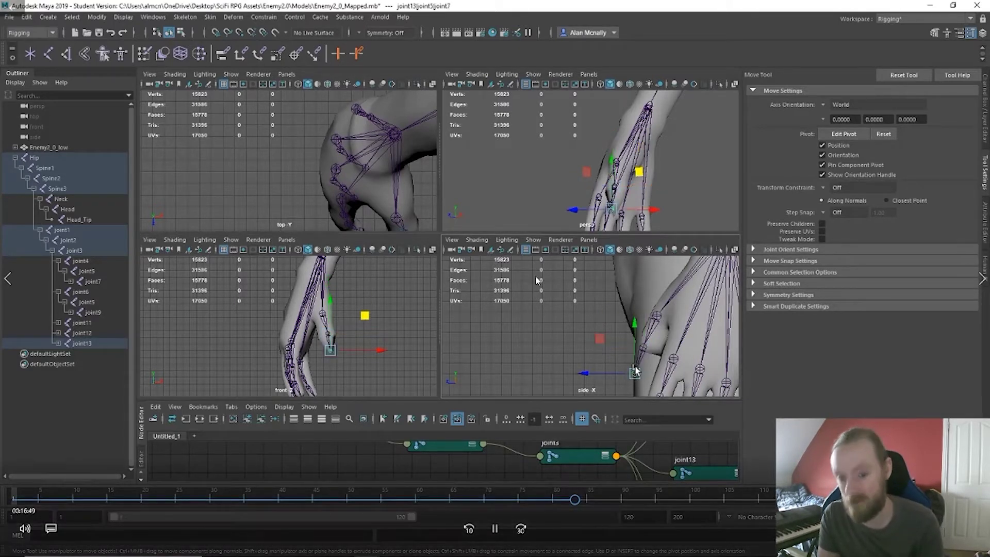
left_click_drag(597, 339, 600, 329)
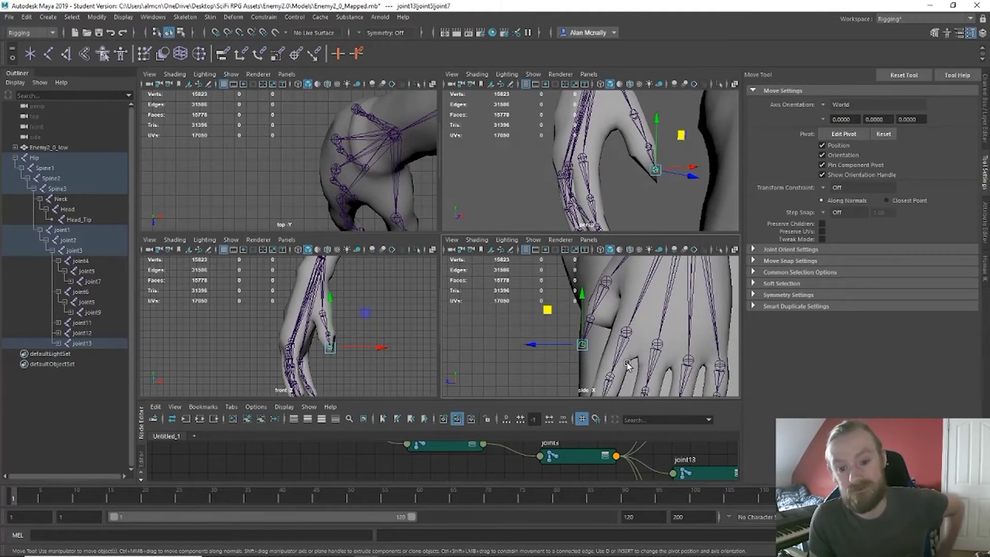
scroll(628, 364, "down", 3)
left_click_drag(627, 182, 601, 131, "alt")
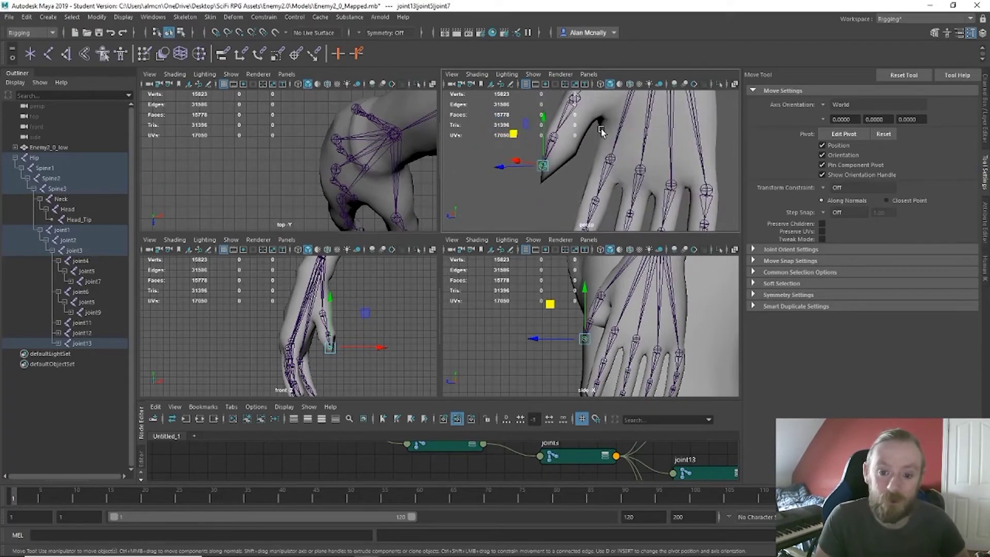
- Lower the thumb's end joint along Y to reach the very tip of the thumb in the perspective view
left_click(564, 135)
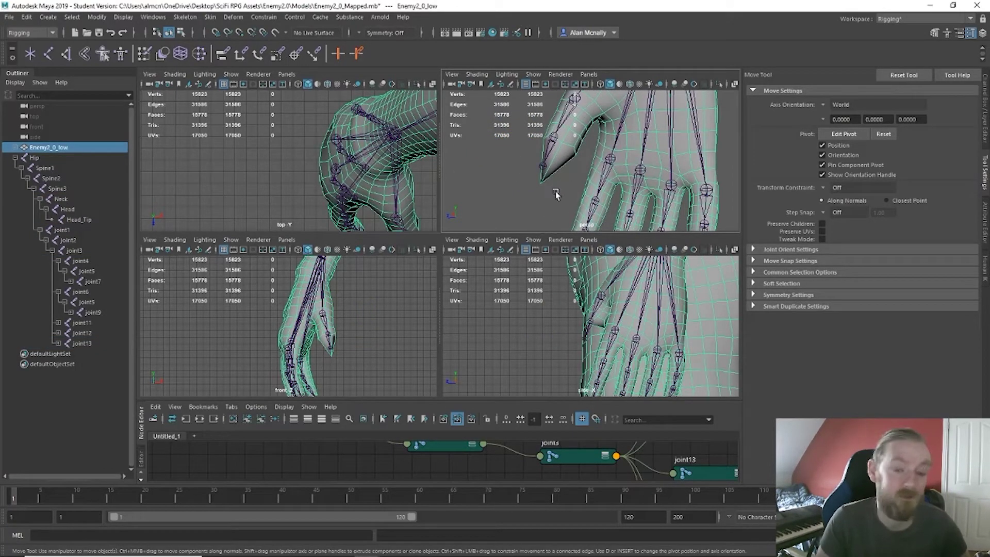
scroll(570, 344, "up", 5)
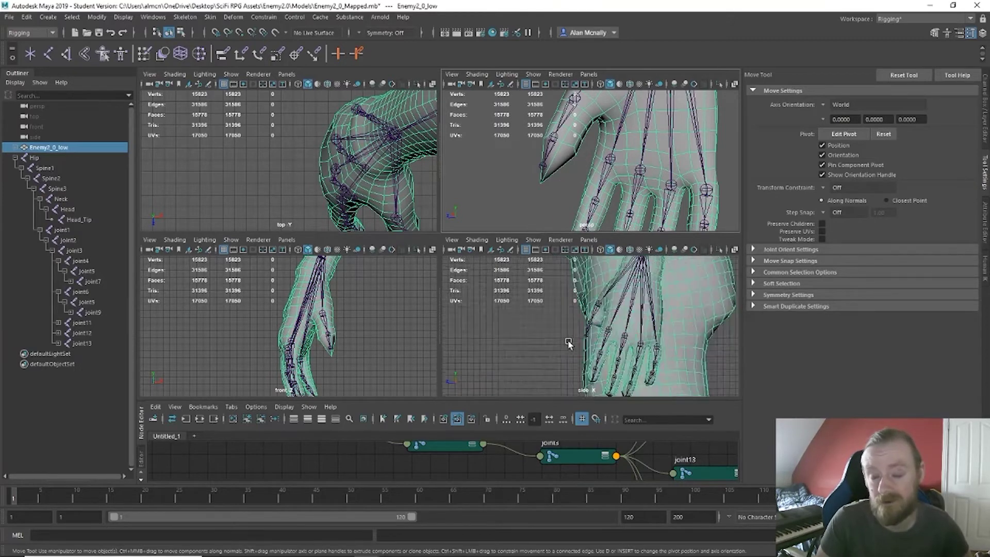
scroll(568, 339, "down", 5)
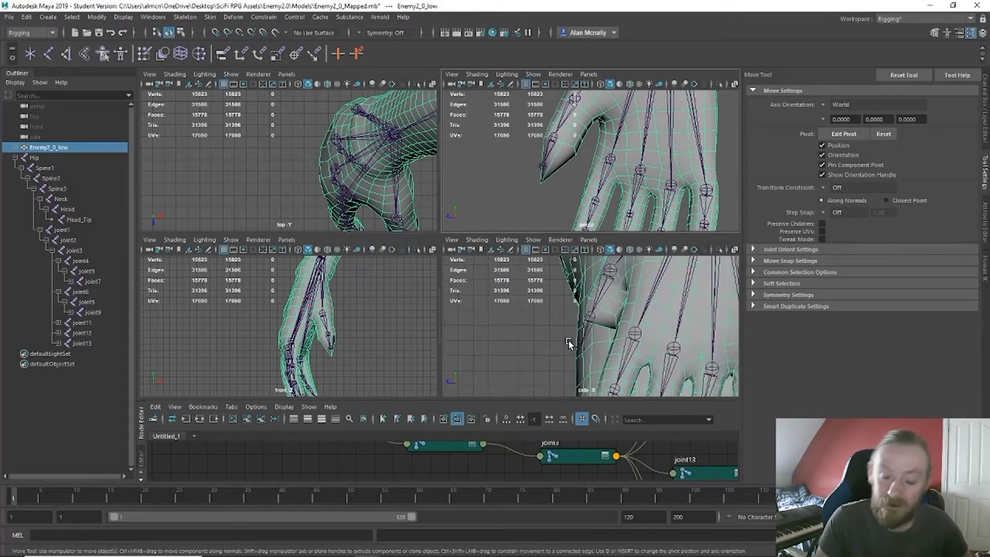
left_click(557, 187)
left_click(542, 165)
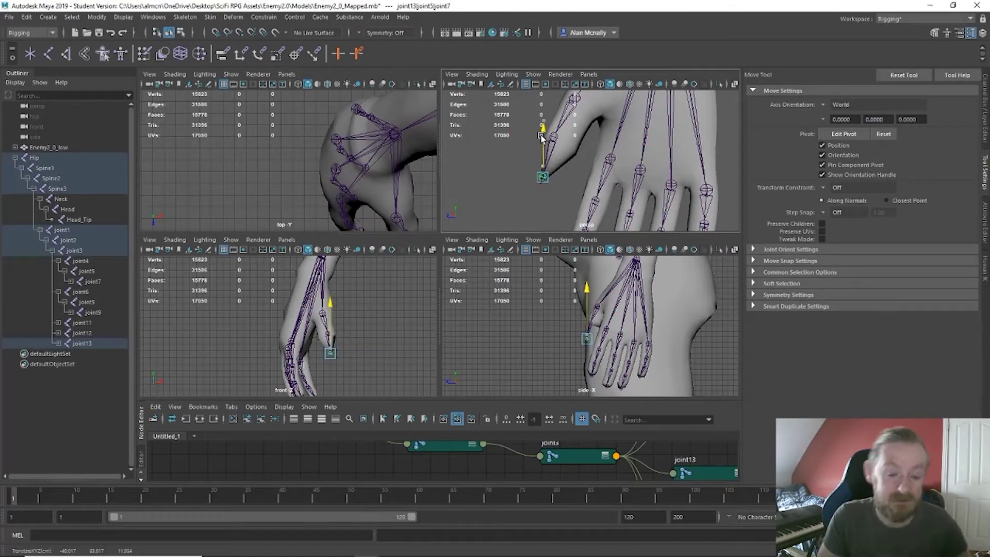
- Review the whole right arm chain in the perspective view, selecting the Spine3 joint and a right arm joint
left_click_drag(543, 138, 628, 173, "alt")
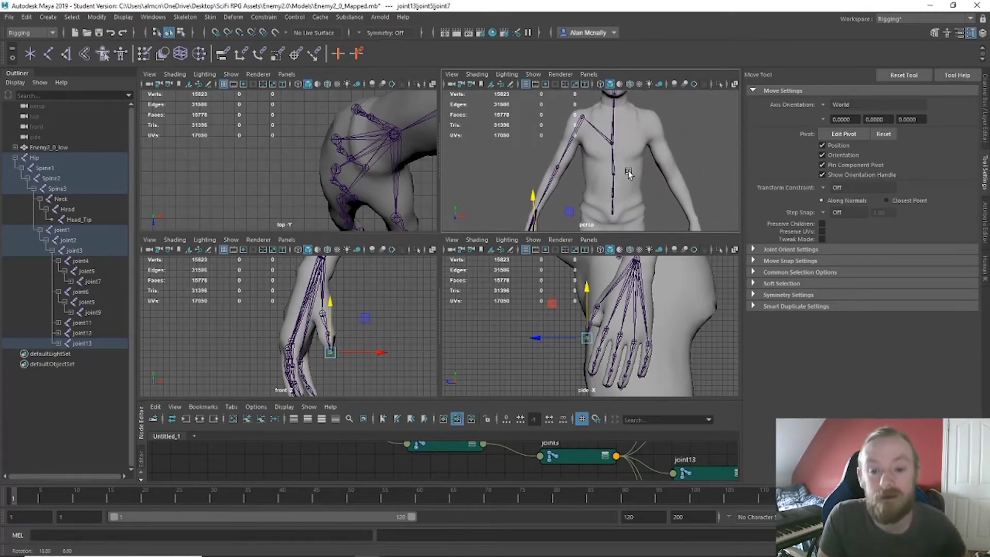
left_click(613, 142)
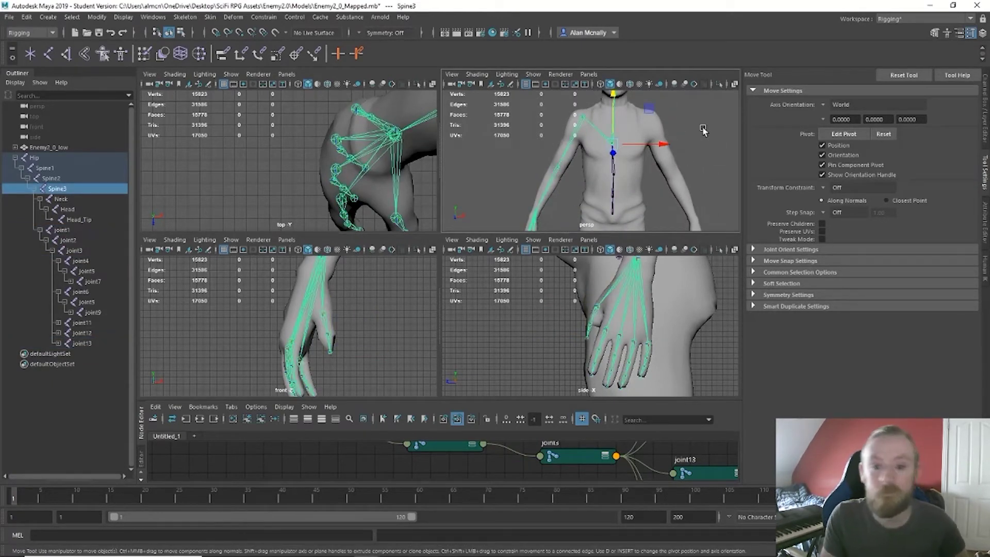
left_click_drag(702, 129, 670, 152, "alt")
left_click(576, 154)
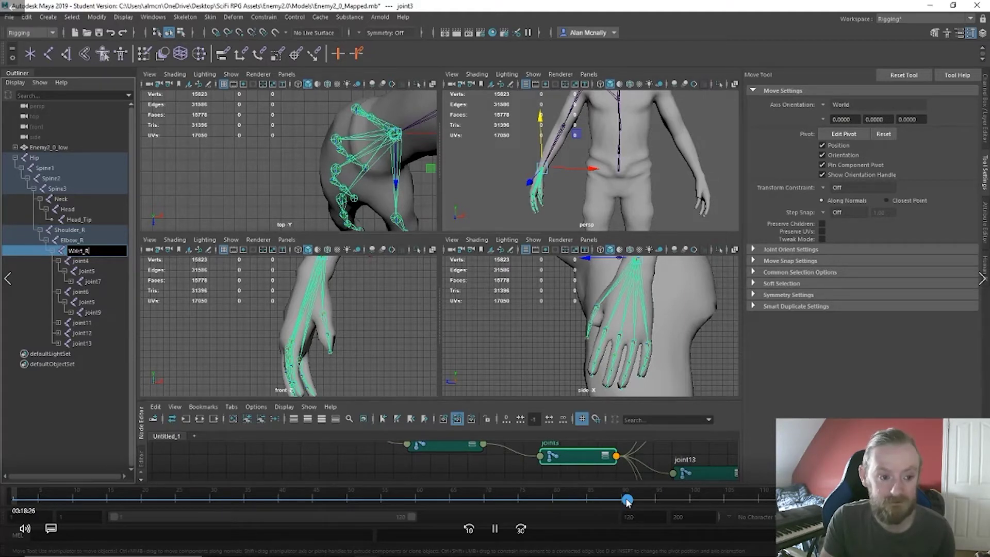
left_click_drag(627, 502, 697, 499)
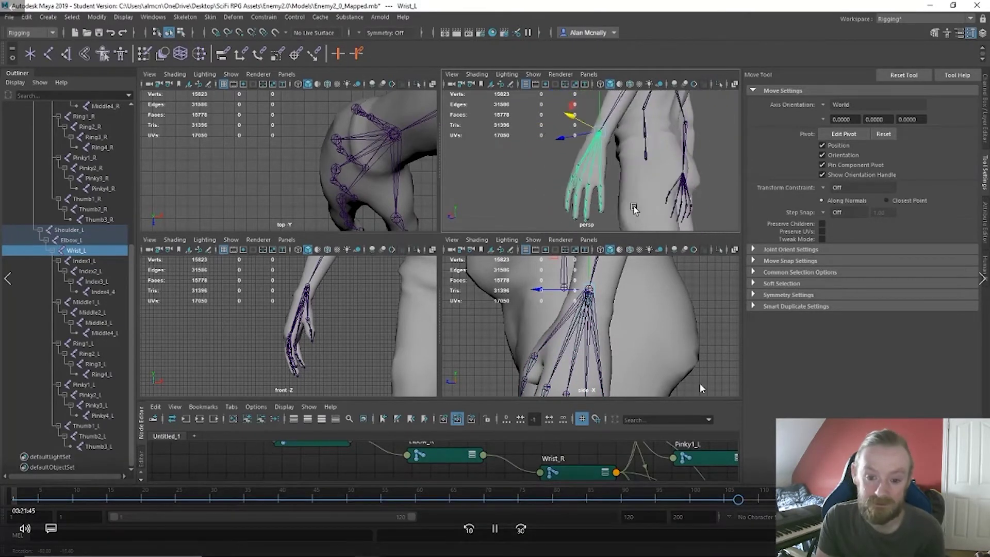
- Examine how the mirrored left hand's joints sit inside the mesh, selecting its thumb joints in the perspective view
left_click_drag(768, 225, 820, 226, "alt")
scroll(670, 195, "up", 5)
middle_click_drag(671, 195, 589, 158, "alt")
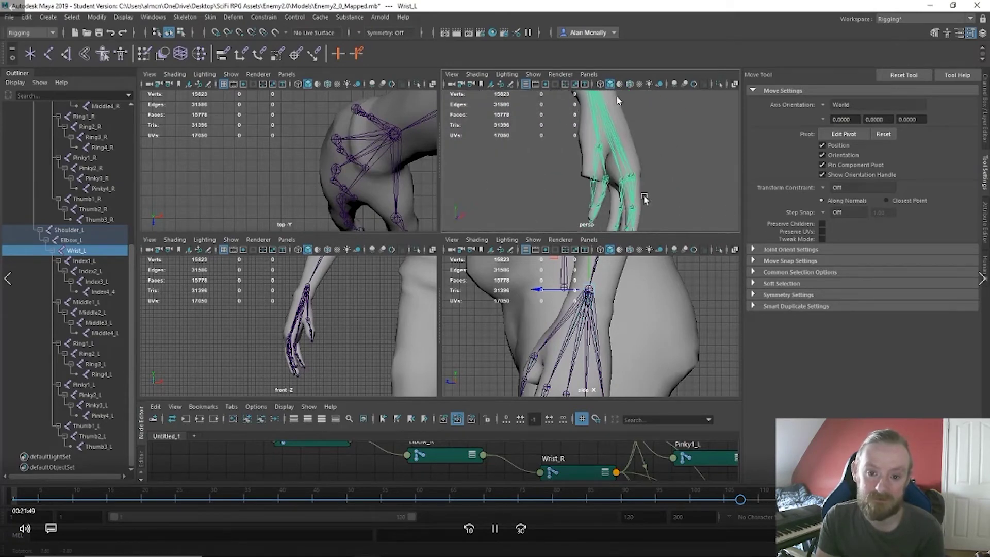
left_click_drag(643, 199, 601, 208, "alt")
left_click(611, 178)
left_click(612, 199)
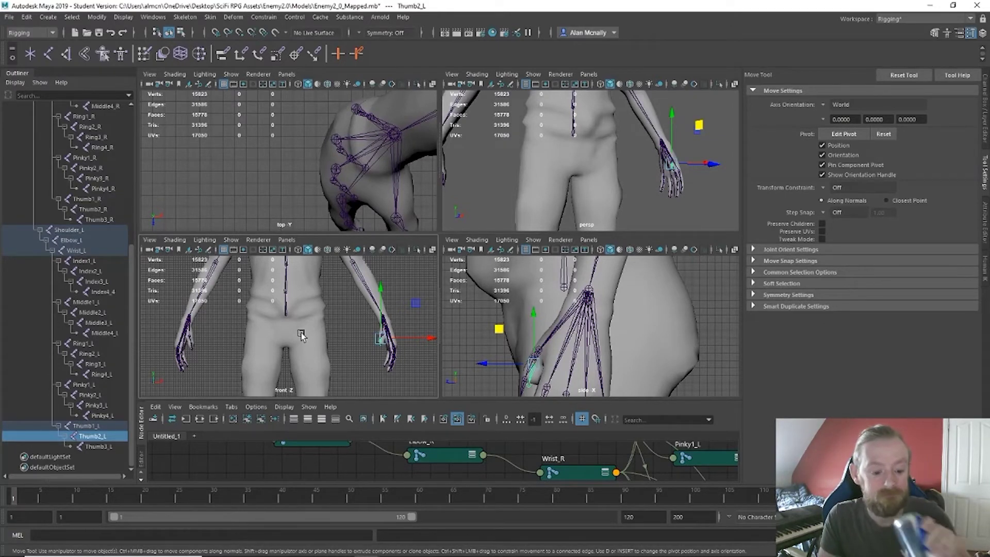
- Select the Hip joint at the root of the skeleton and bring the pelvis area into position in the front view
scroll(57, 285, "up", 7)
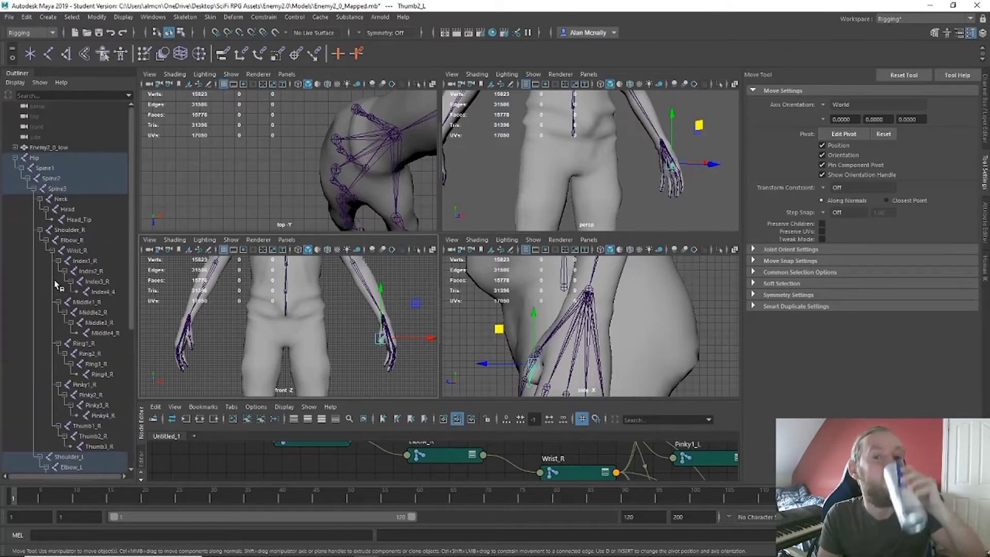
left_click(35, 158)
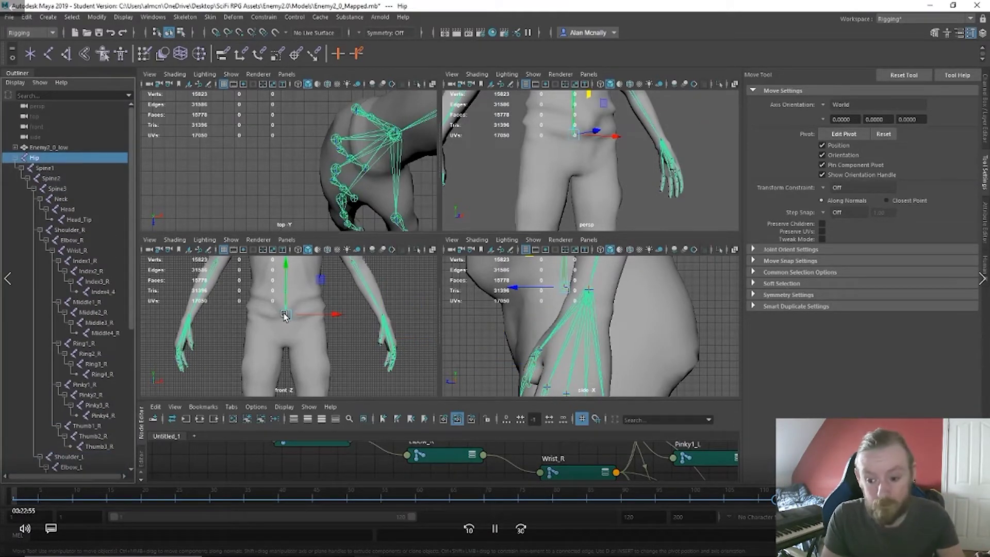
middle_click_drag(275, 351, 314, 347, "alt")
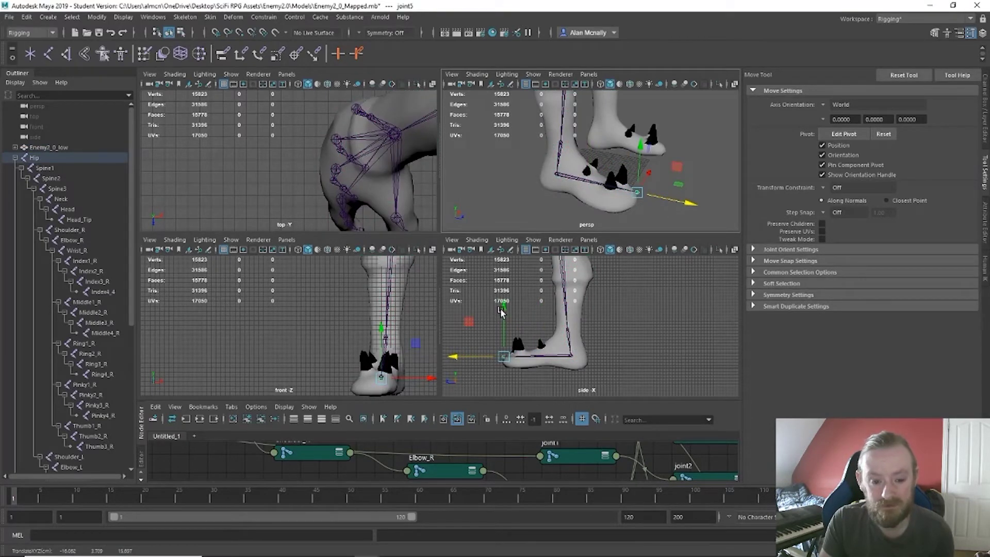
- Lower the right foot's front joint along Y in the side view and align the foot's end joint with the toes in the front view
left_click_drag(502, 311, 504, 315)
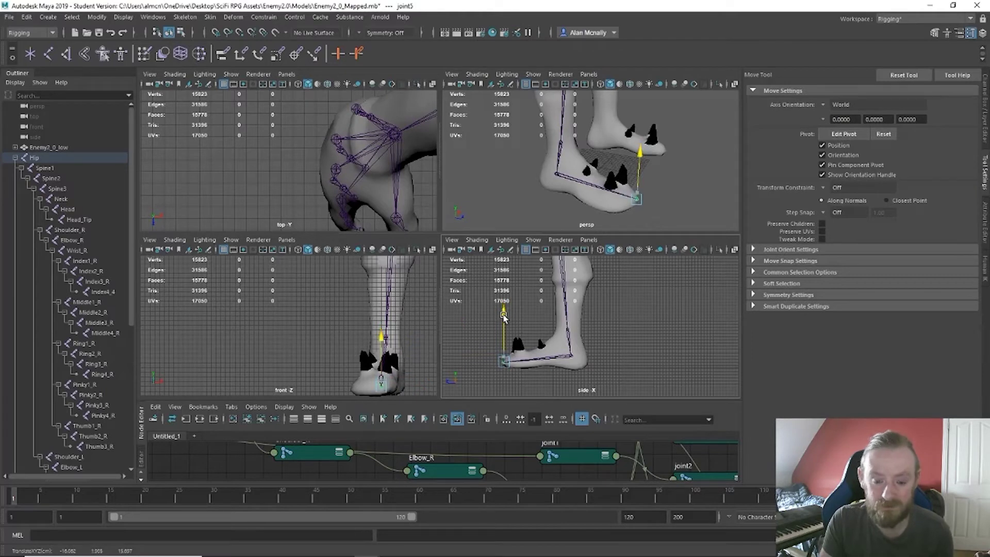
mouse_move(629, 398)
left_click_drag(431, 388, 424, 386)
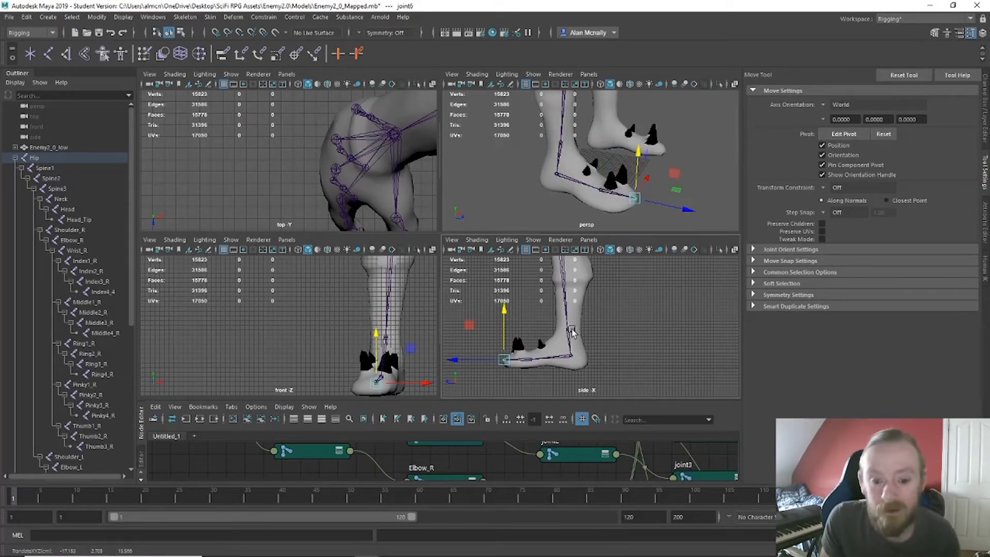
- Expand the new right leg chain in the hierarchy and select its root joint1 to check the whole leg in the perspective view
mouse_move(532, 349)
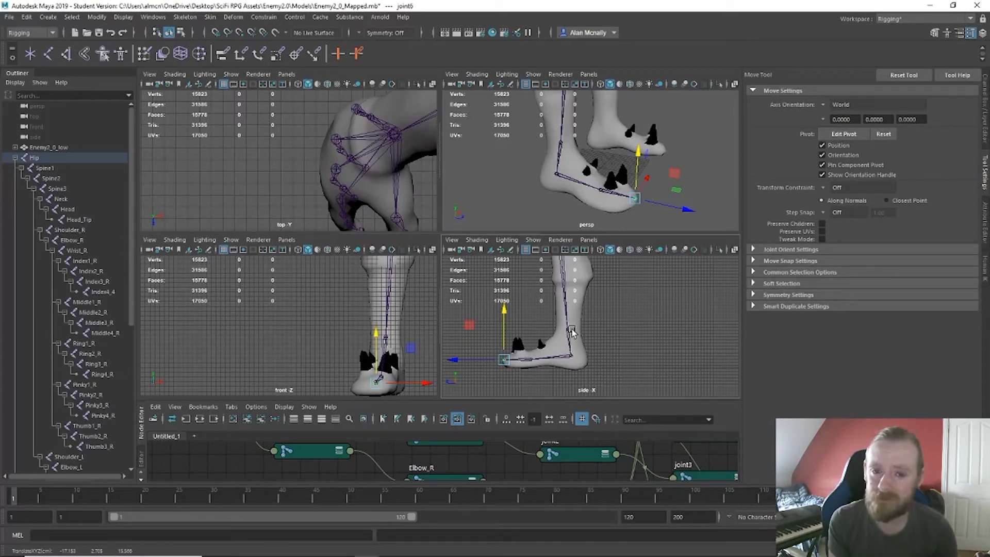
scroll(572, 333, "down", 1)
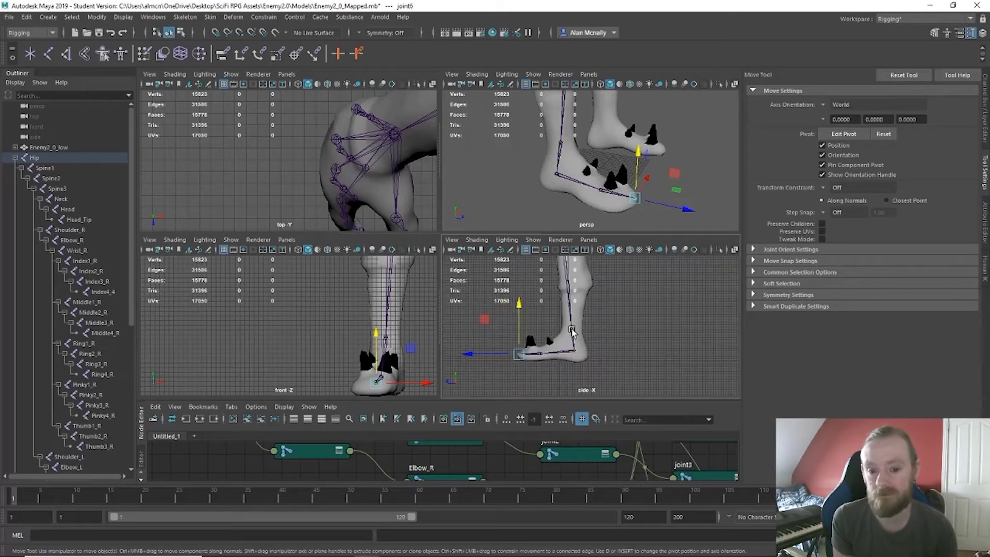
scroll(572, 333, "up", 1)
scroll(54, 283, "down", 3)
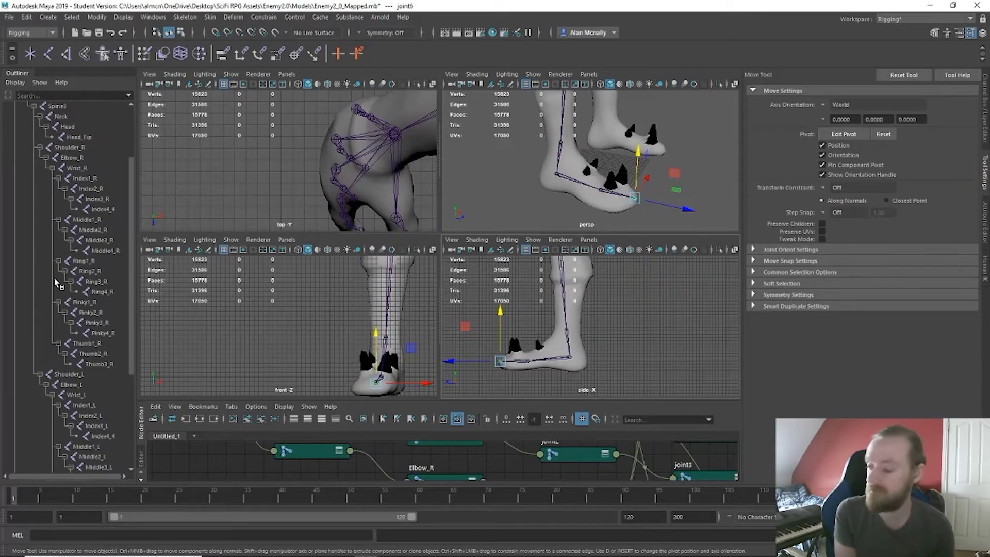
scroll(55, 283, "down", 5)
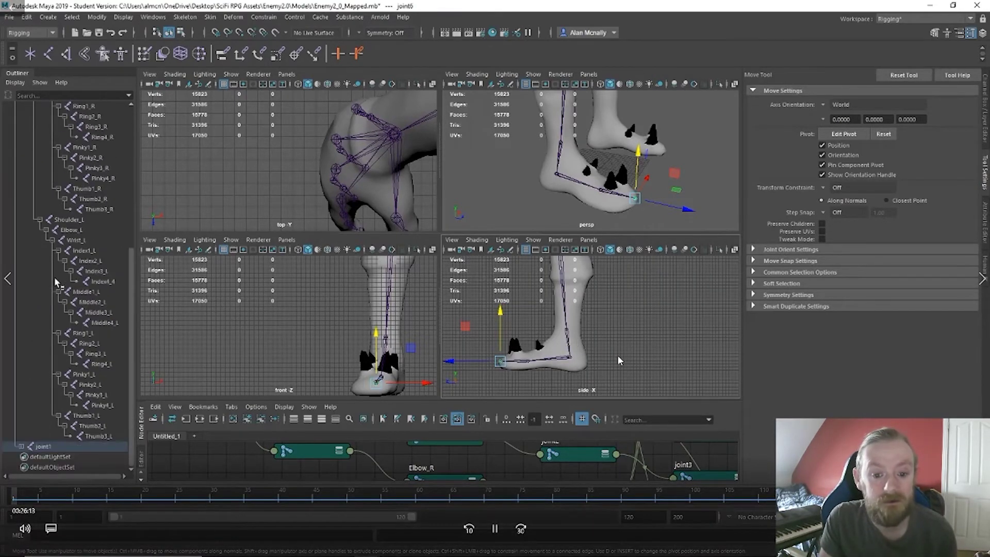
left_click(21, 446)
scroll(41, 422, "down", 2)
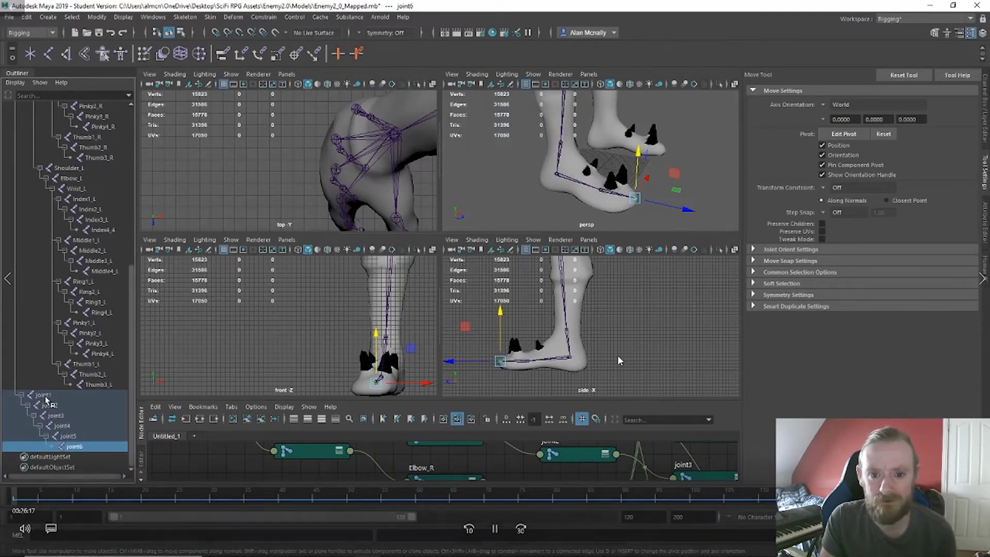
left_click(43, 395)
key("f")
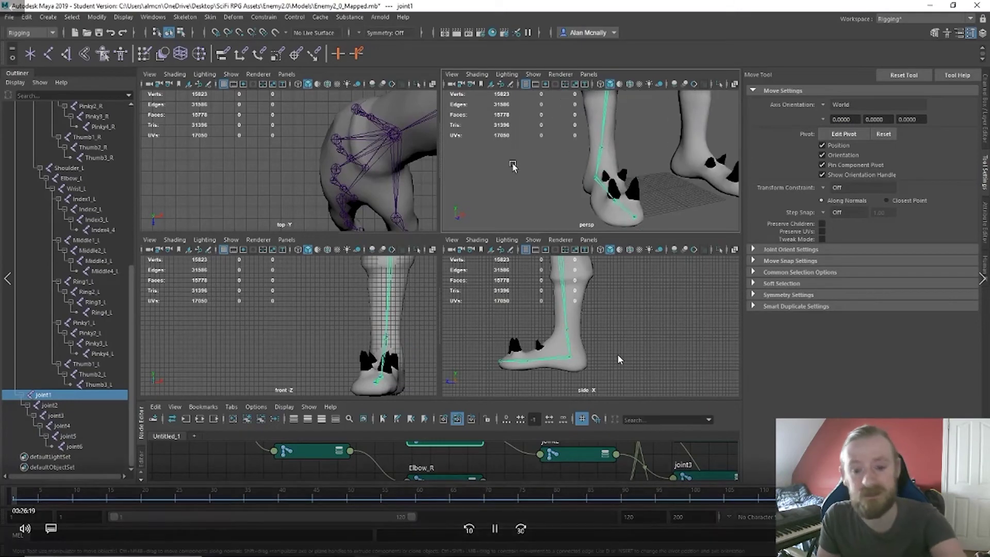
scroll(576, 152, "down", 5)
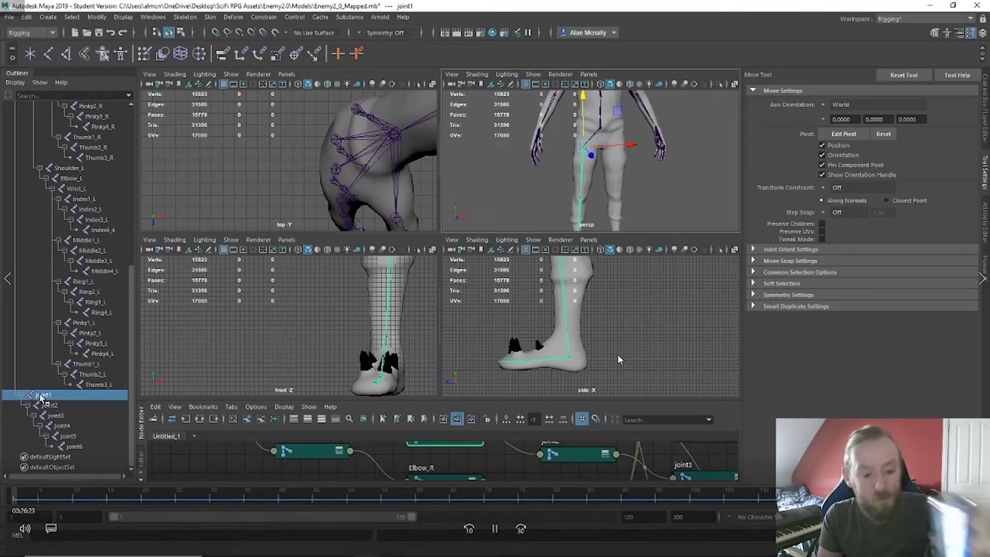
- Rename the right leg chain's first three joints as Thigh_R, Knee_R and Ankle_R
double_click(42, 395)
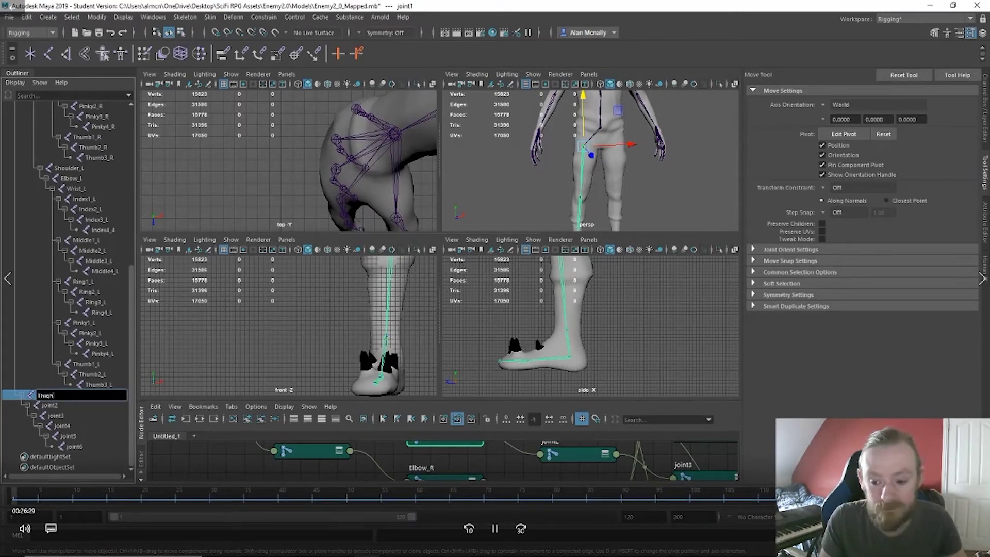
key("Return")
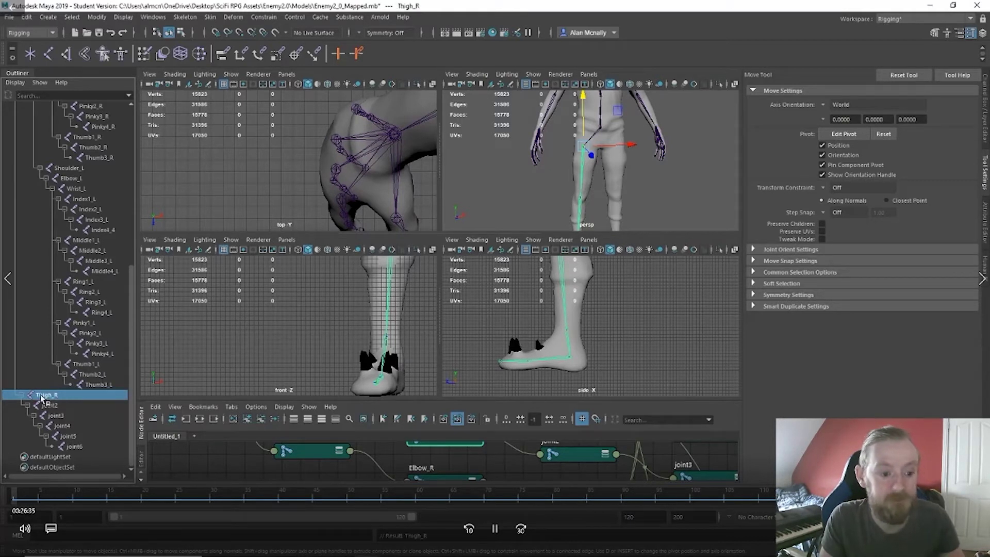
double_click(50, 404)
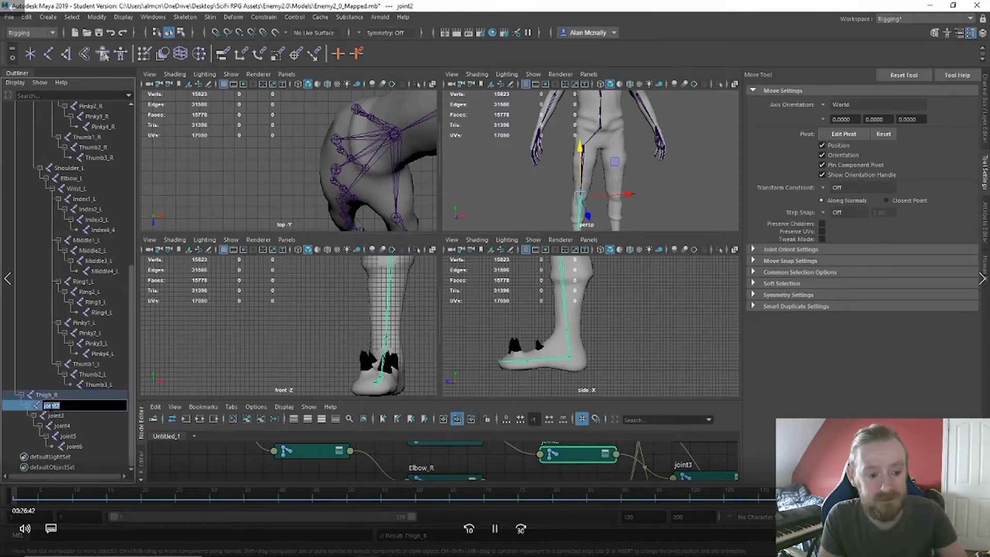
type("Knee_R")
key("Return")
left_click(56, 415)
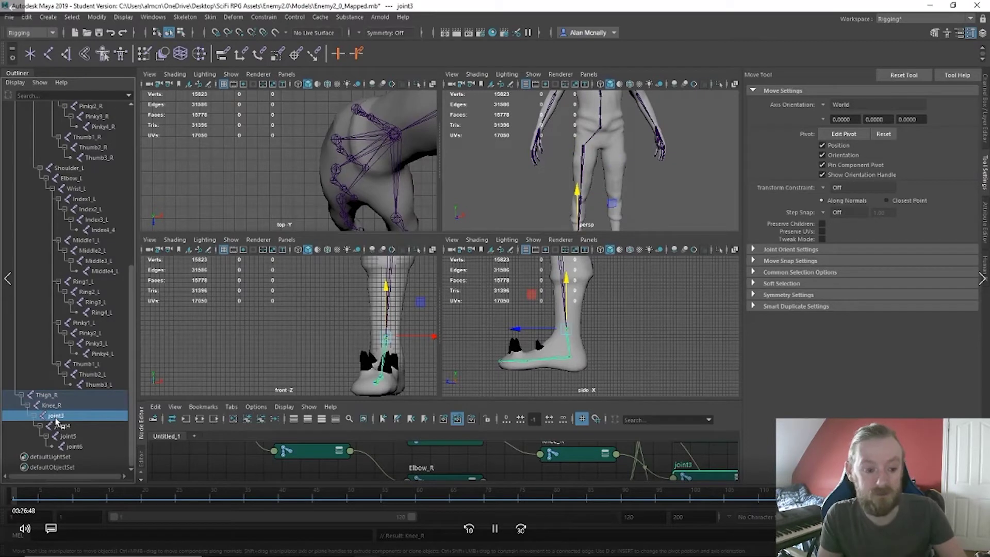
double_click(56, 417)
type("Ankle_R")
key("Return")
- Rename the right foot's remaining three joints as Heel_R, Toe_R and ToeTip_R
double_click(62, 426)
type("Toe_R")
key("Return")
double_click(63, 427)
type("Heel_RToe_")
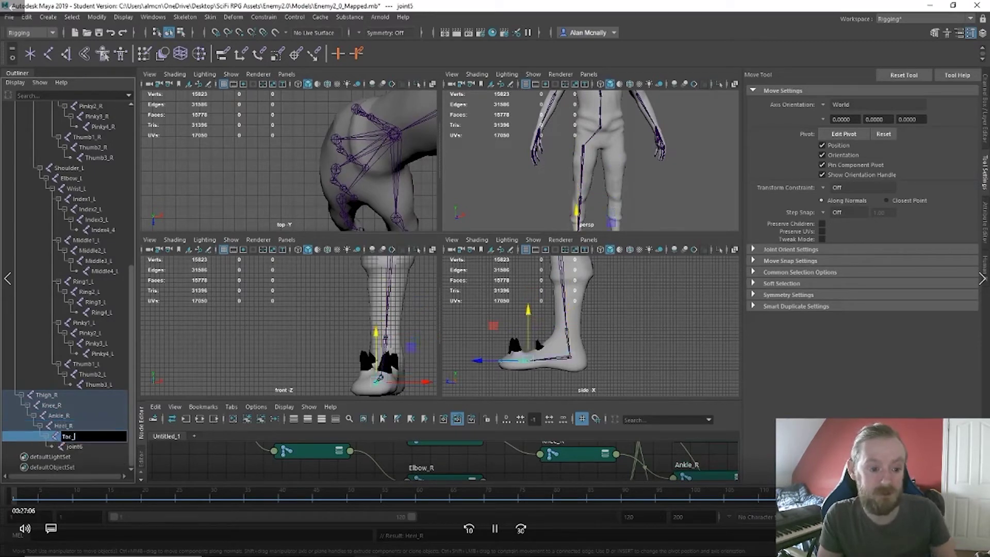
type("R")
key("Return")
double_click(93, 447)
type("ToeTip_R")
key("Return")
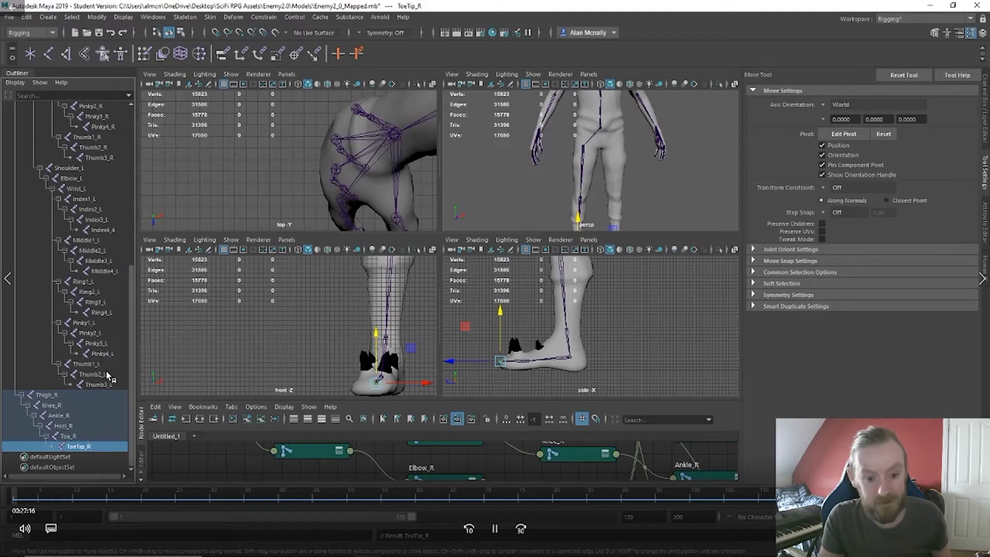
- Mirror the Thigh_R chain across YZ with the Behavior function, replacing _R with _L in the joint names
left_click(46, 396)
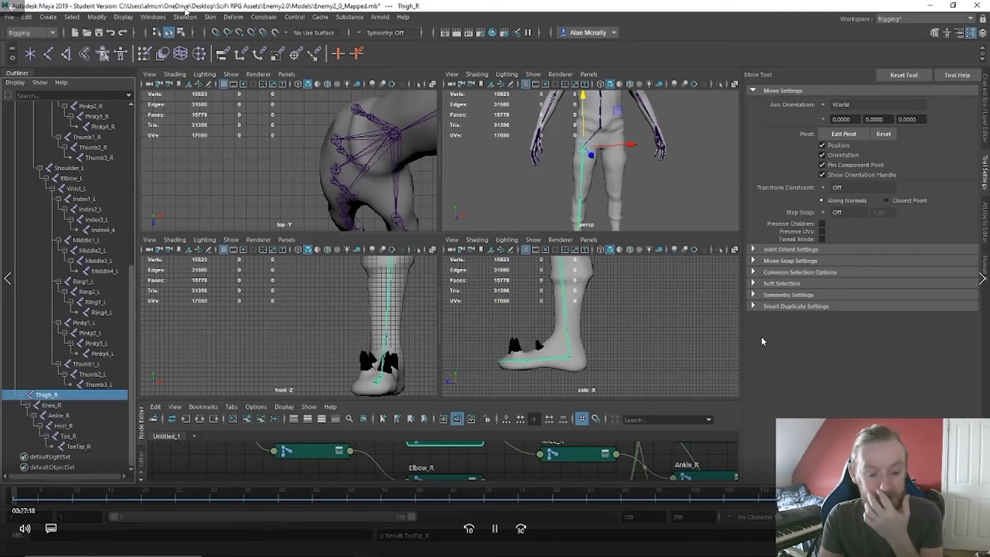
left_click(185, 17)
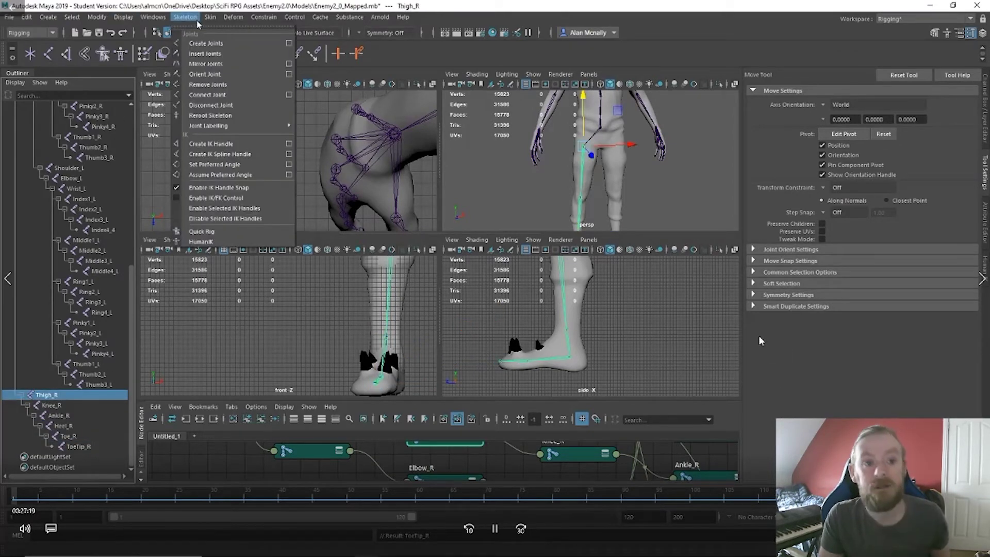
left_click(290, 65)
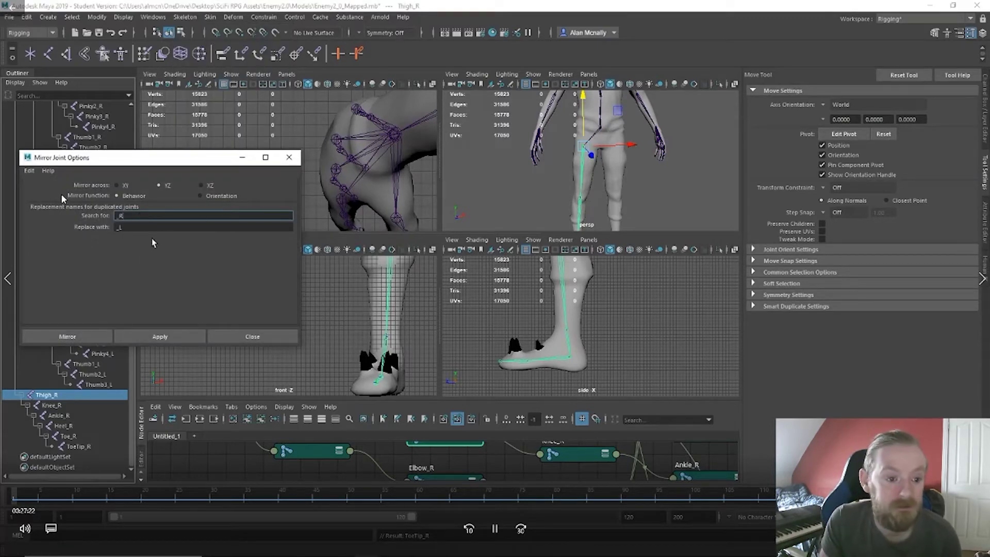
left_click(169, 338)
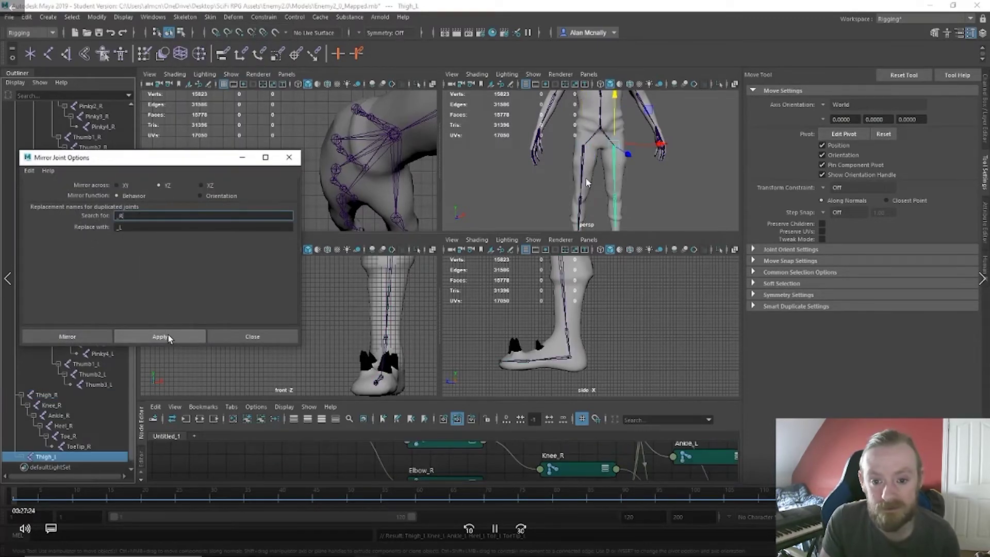
left_click_drag(662, 186, 521, 181, "alt")
mouse_move(631, 227)
middle_mouse_down("alt")
mouse_move(625, 206)
mouse_move(629, 217)
middle_mouse_up("alt")
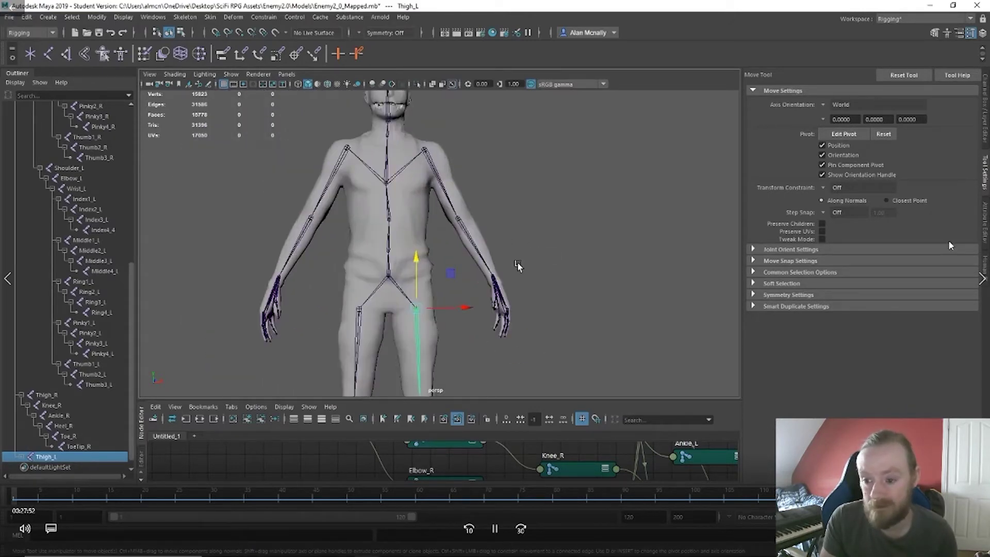
left_click(981, 281)
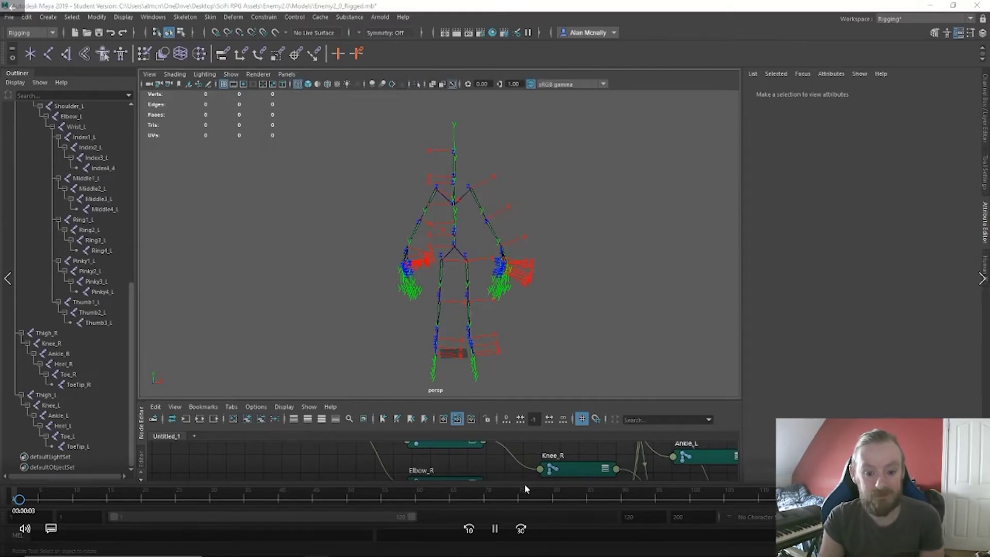
left_click(503, 530)
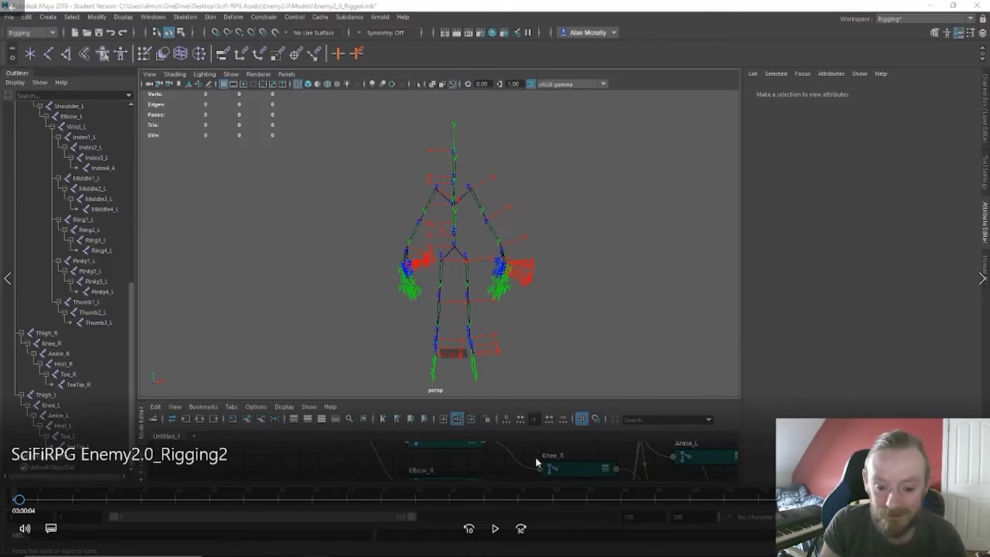
left_click(495, 528)
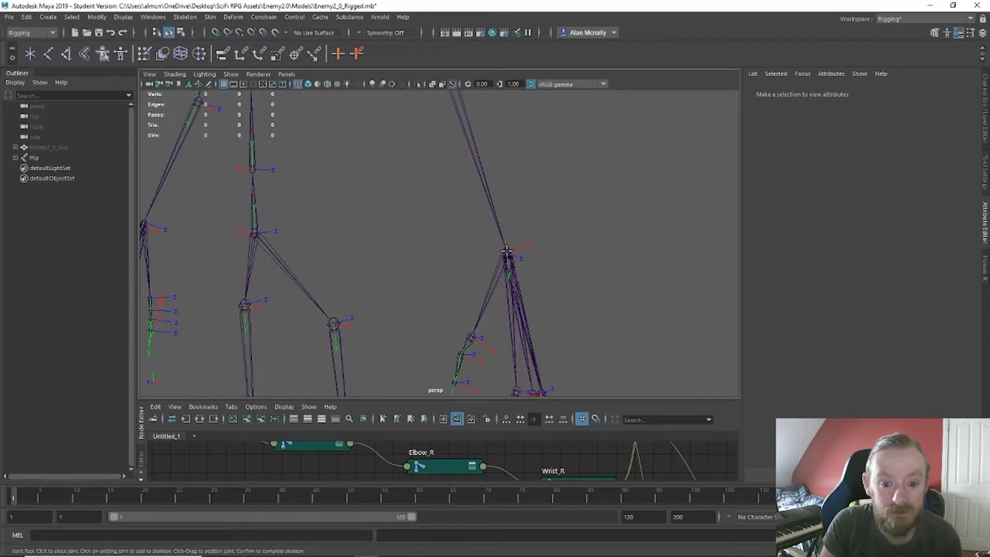
- Select the Wrist_L joint and examine the local rotation axes along the left hand and arm joints
left_click(507, 251)
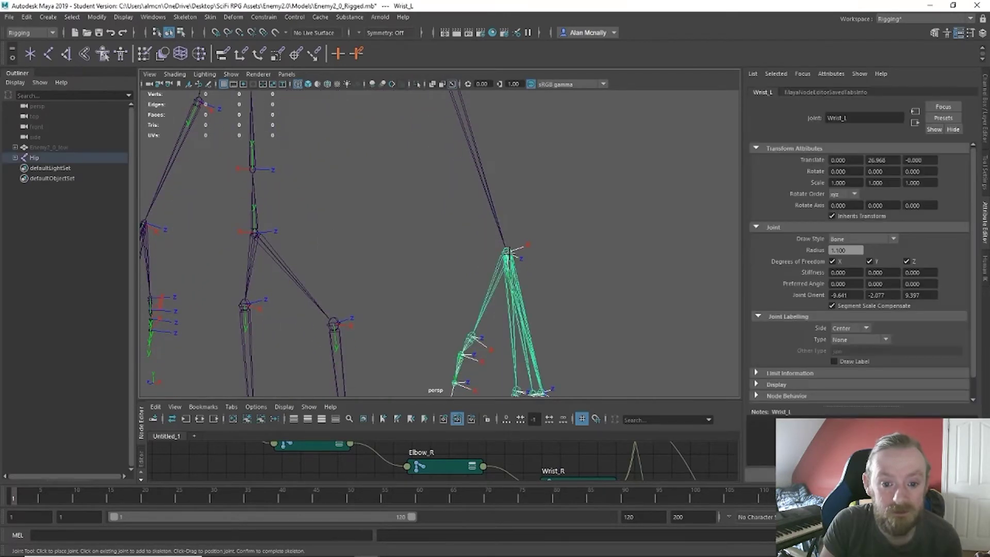
scroll(523, 258, "down", 5)
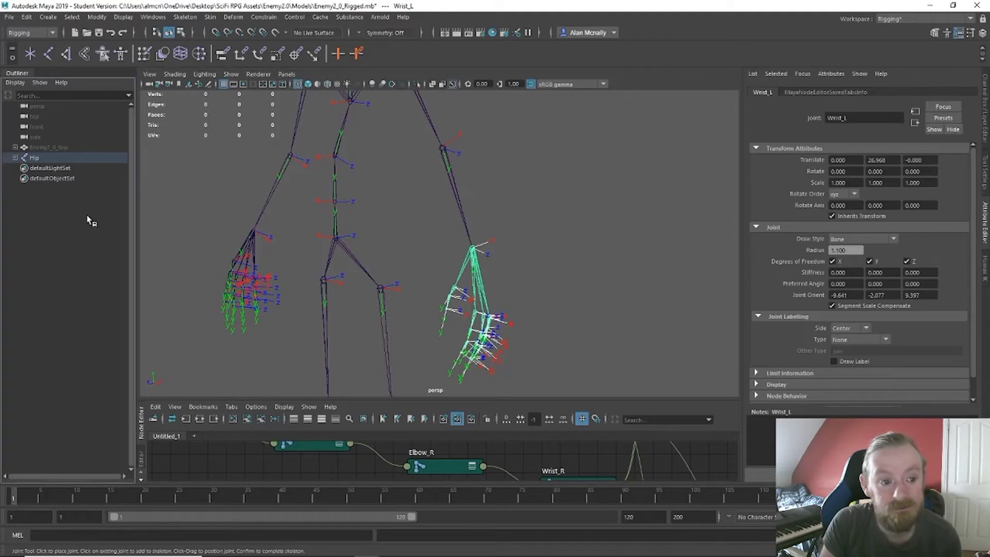
left_click_drag(392, 210, 425, 274, "alt")
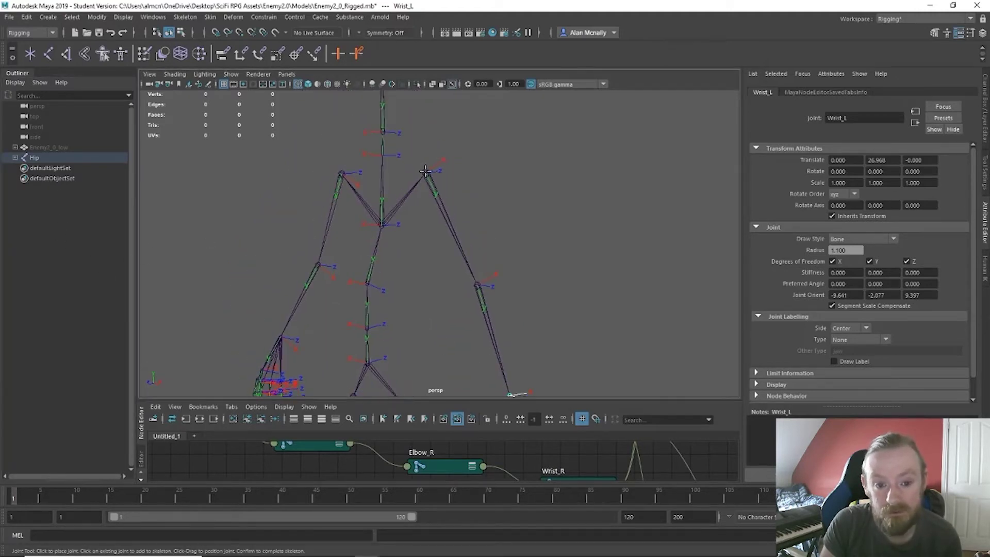
- Try moving the Wrist_L joint up along the left forearm, and undo the move
left_click(49, 56)
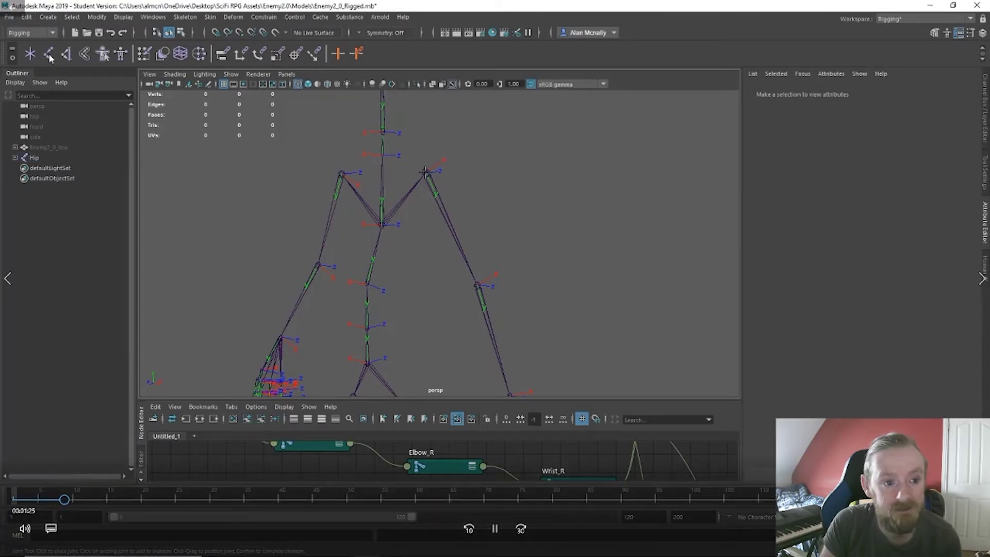
middle_click_drag(479, 265, 466, 195, "alt")
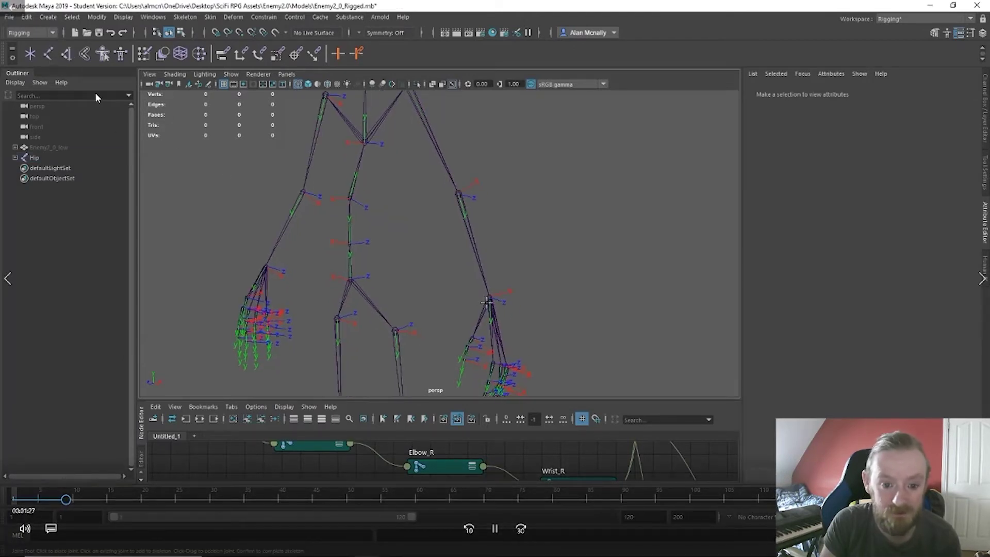
scroll(490, 296, "up", 3)
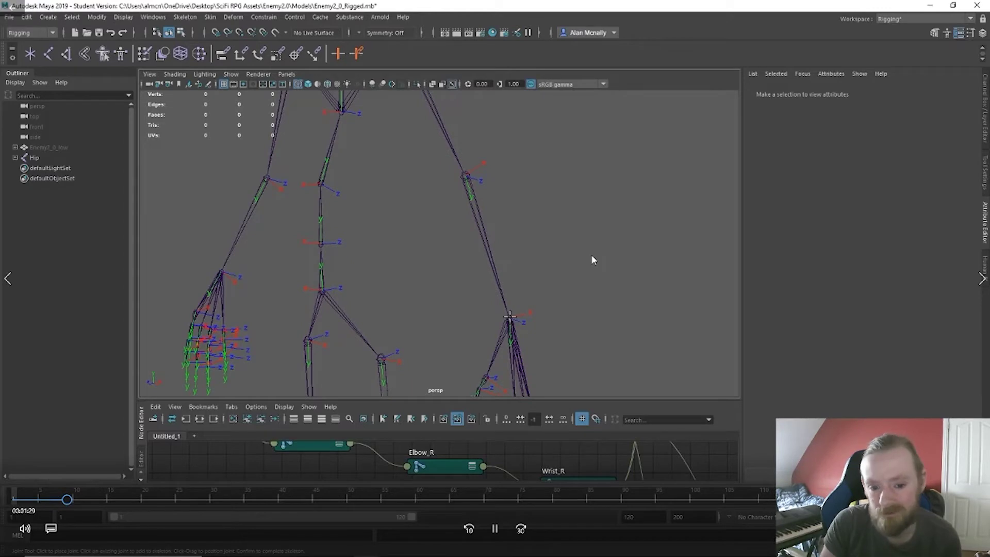
left_click(509, 317)
key("w")
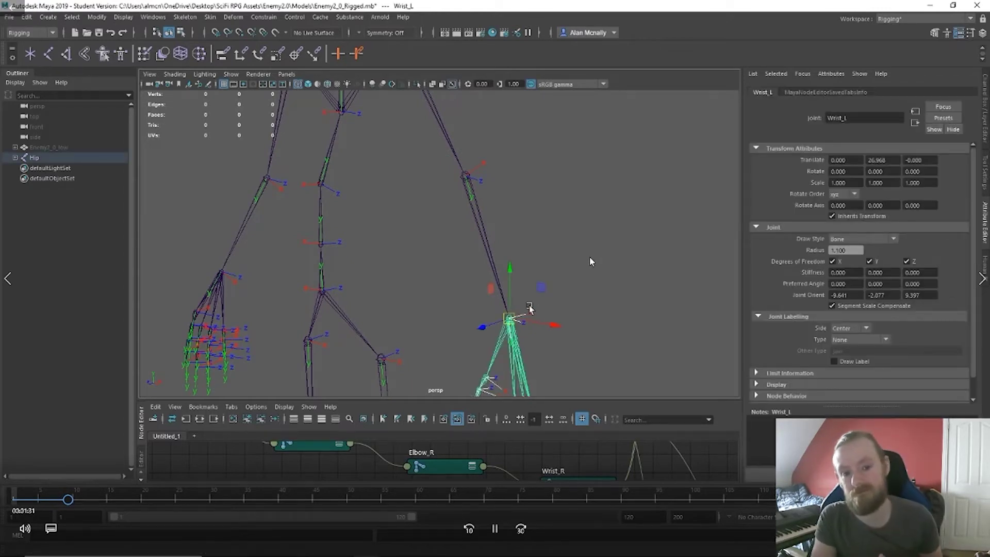
left_click_drag(509, 279, 485, 157)
key("ctrl+z")
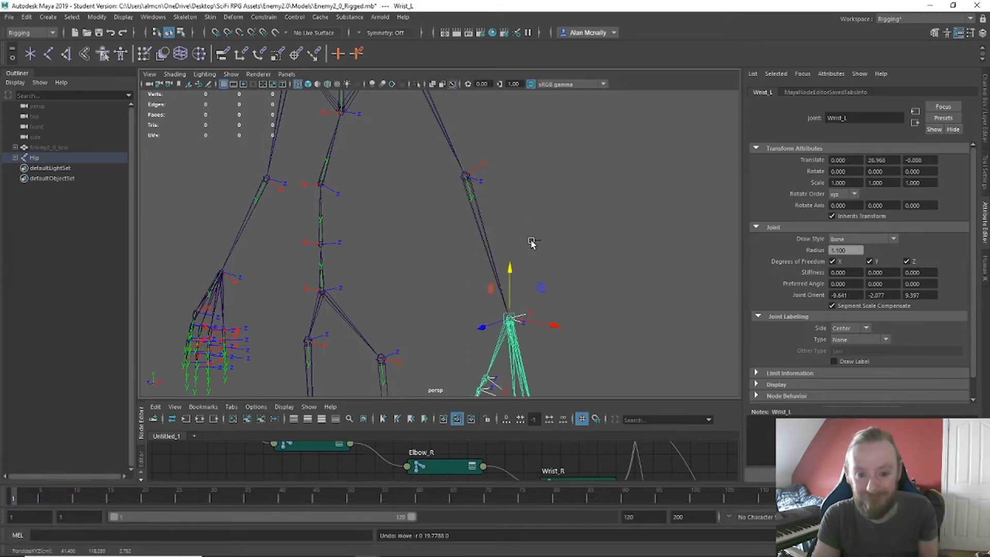
key("ctrl+z")
- Expand the full Hip hierarchy, review the joint names of the spine, arms and legs, and collapse it
left_click_drag(407, 256, 423, 260, "alt")
scroll(436, 274, "down", 5)
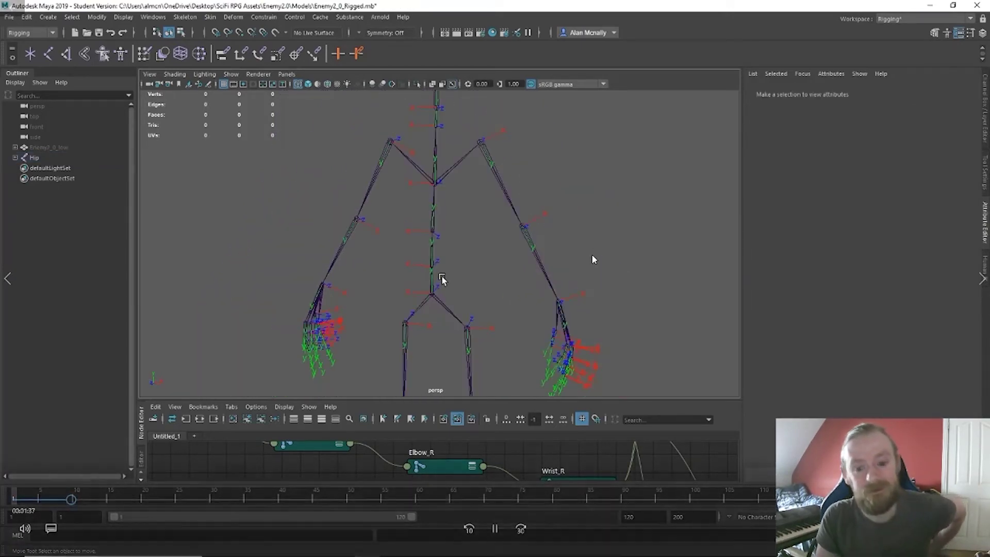
left_click(15, 157, "shift")
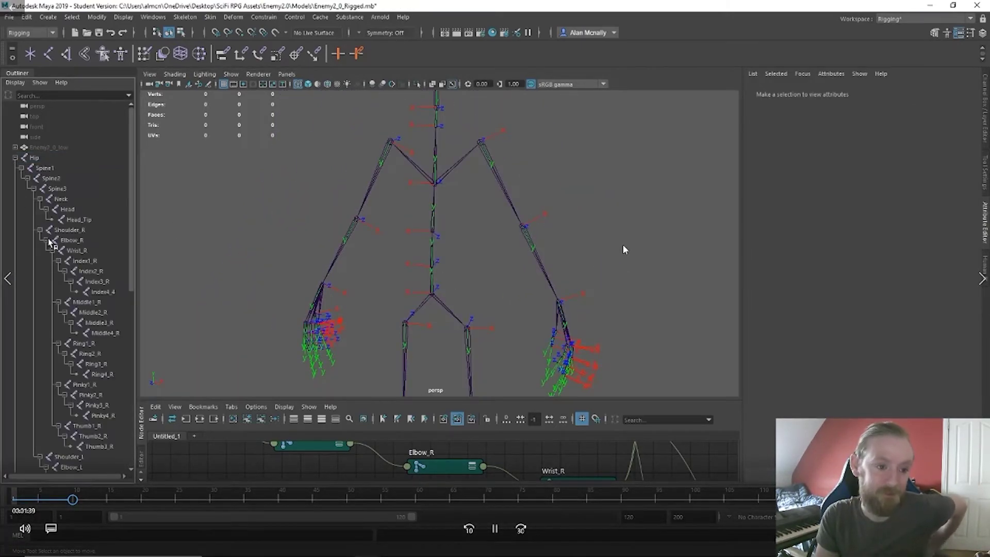
scroll(57, 247, "down", 5)
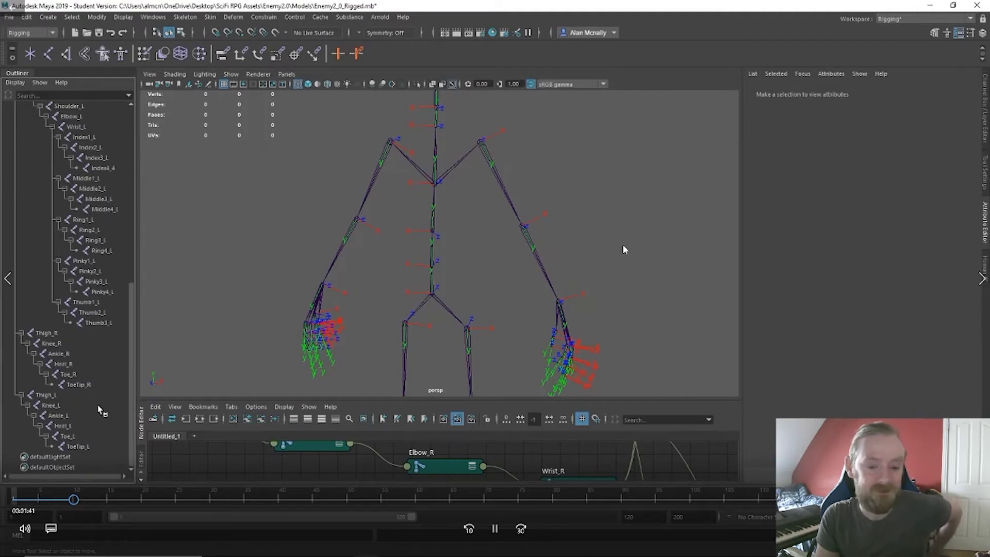
scroll(78, 402, "up", 5)
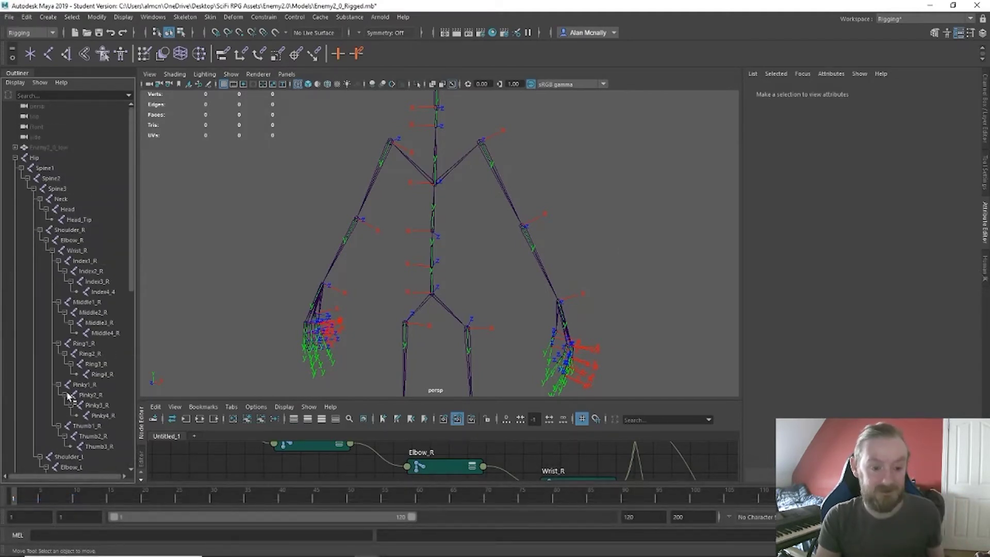
scroll(77, 279, "down", 8)
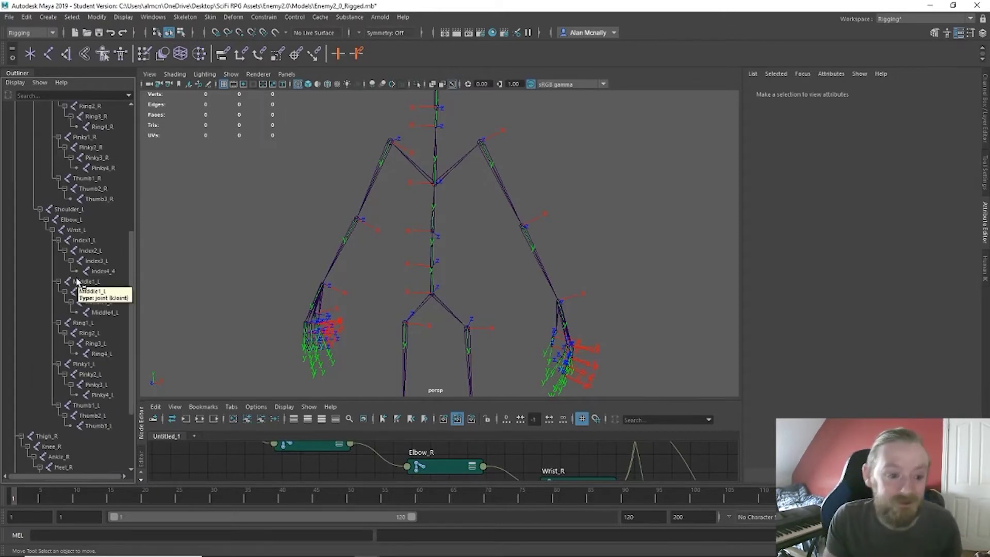
scroll(76, 281, "down", 4)
scroll(77, 277, "up", 11)
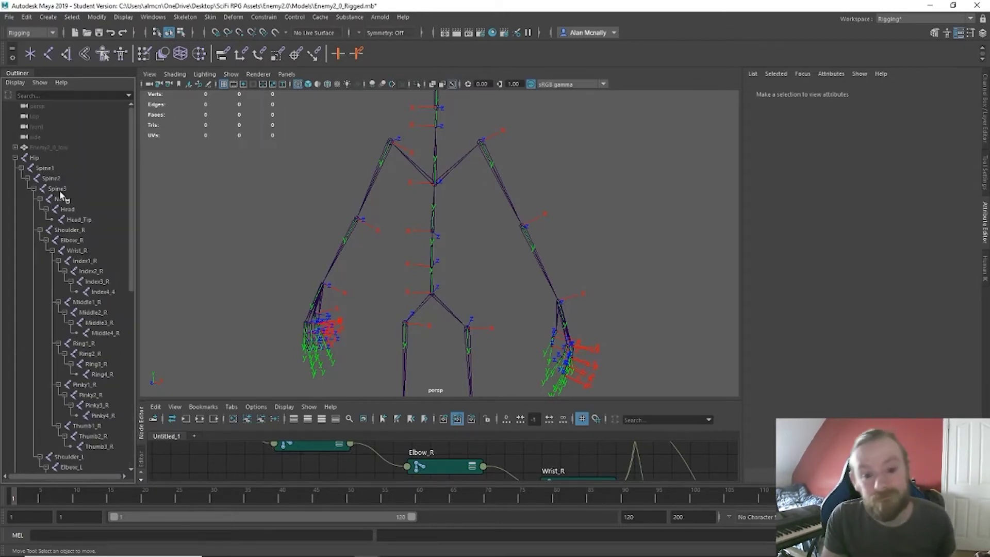
left_click(17, 158)
left_click_drag(199, 206, 237, 225)
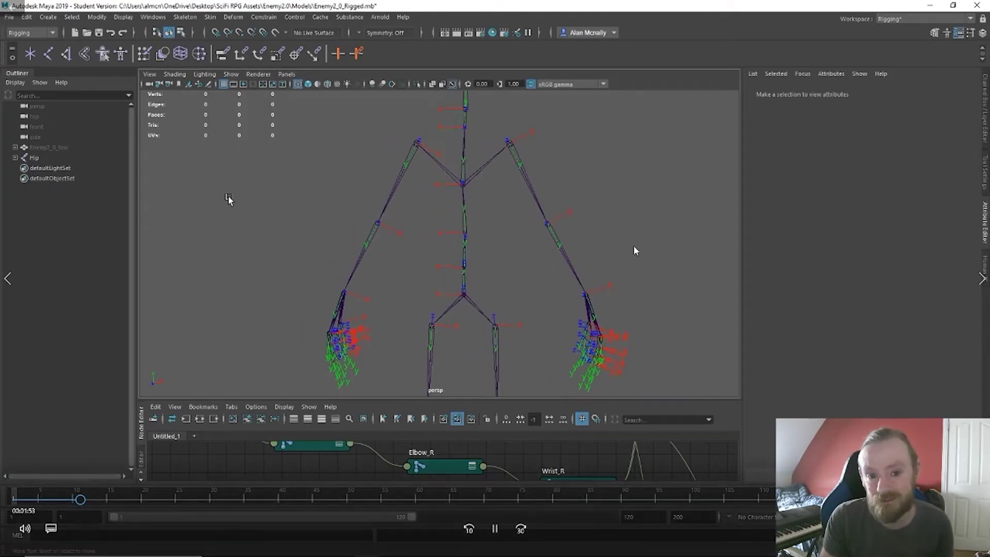
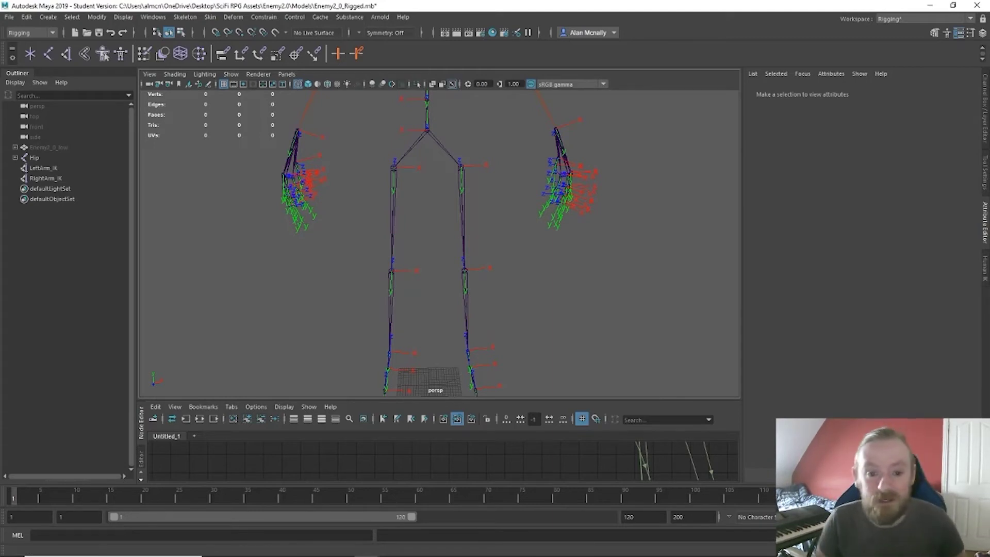
- Create an IK handle running from the Thigh_L joint to the Ankle_L joint
right_click_drag(406, 410, 398, 238, "alt")
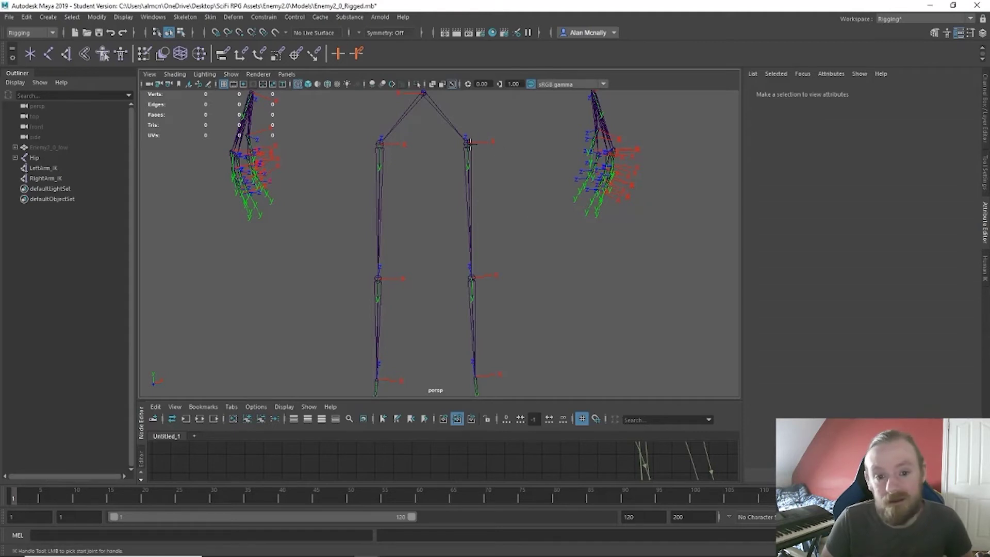
left_click(470, 143)
left_click_drag(504, 258, 417, 268, "alt")
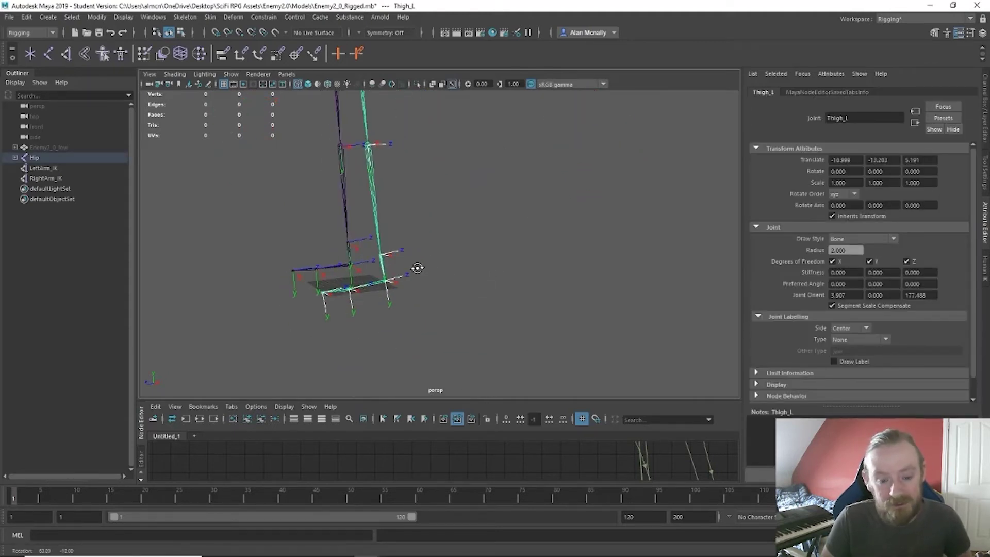
left_click(381, 255)
key("w")
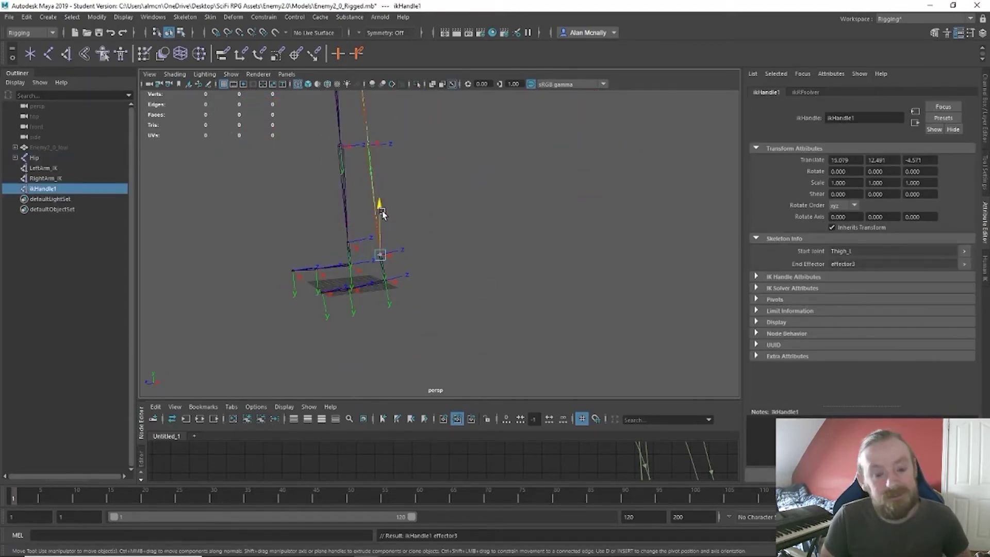
- Test how the left leg bends by moving its IK handle up and back down
left_click_drag(381, 214, 380, 170)
left_click_drag(516, 304, 572, 338, "alt")
left_click_drag(480, 214, 478, 249)
mouse_move(491, 190)
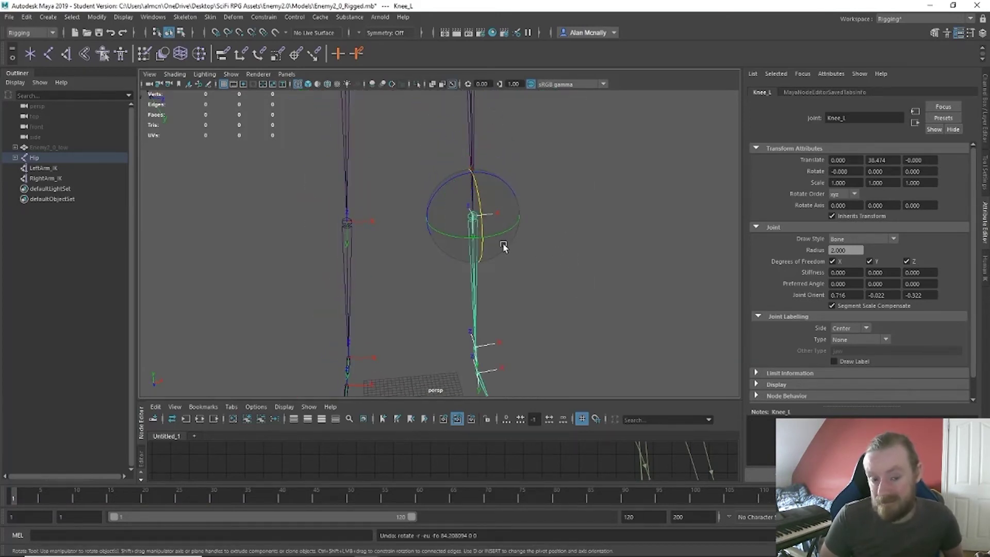
- Try rotating the Ankle_L joint to test the left foot, and undo the rotation
middle_click_drag(525, 336, 525, 338, "alt")
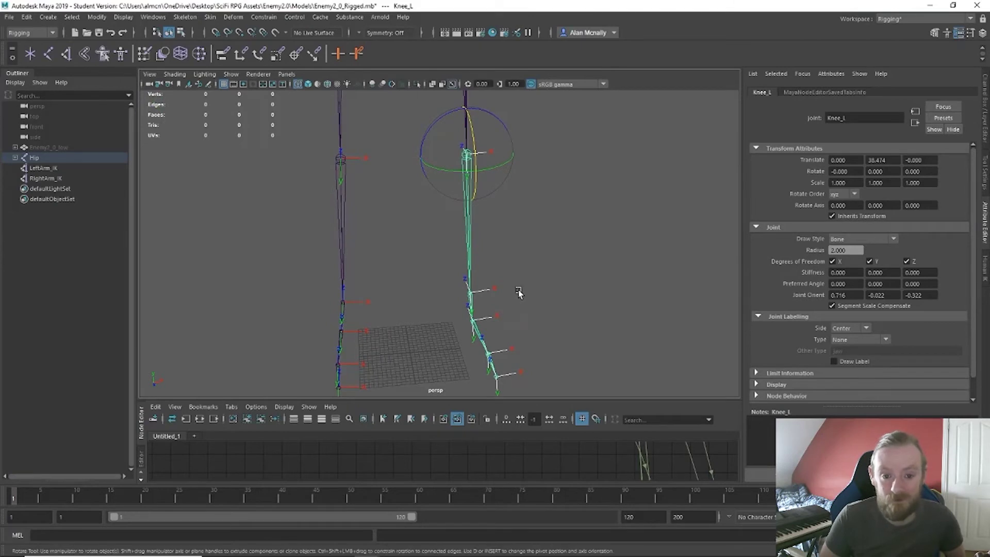
left_click(470, 292)
left_click_drag(475, 292, 365, 370)
key("ctrl+z")
key("ctrl+z")
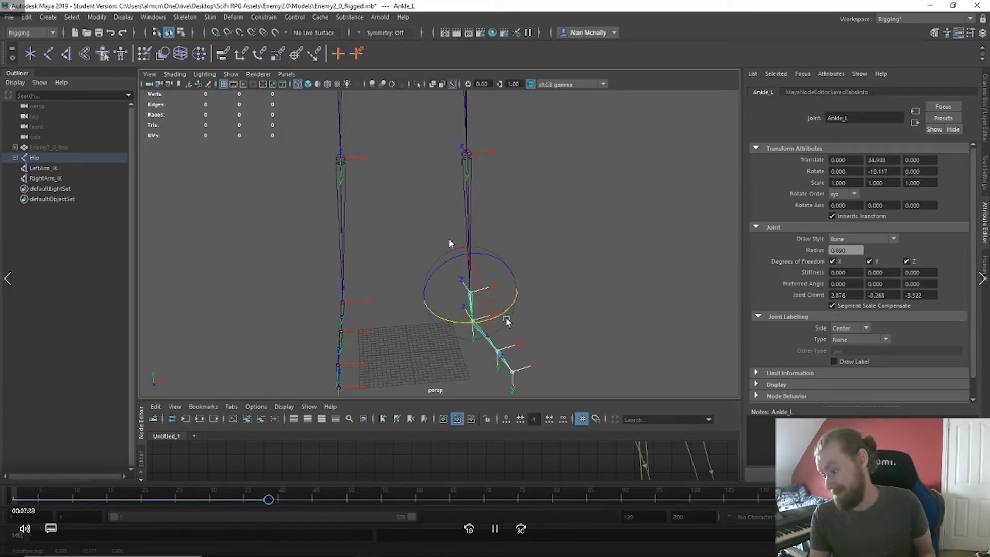
left_click_drag(539, 333, 487, 310, "alt")
key("w")
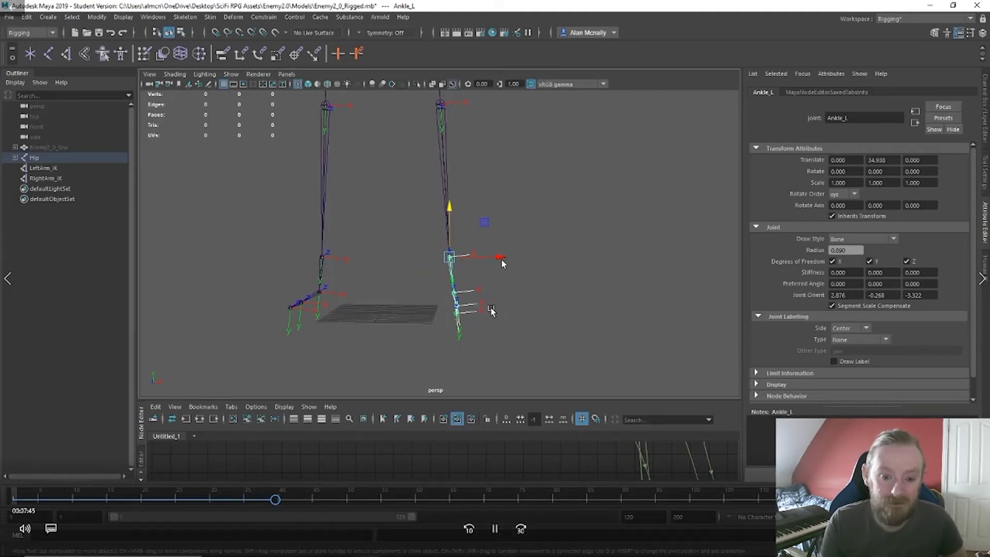
key("e")
mouse_move(536, 305)
left_mouse_down("alt")
mouse_move(579, 299)
mouse_move(579, 320)
mouse_move(550, 331)
mouse_move(531, 305)
mouse_move(479, 292)
mouse_move(456, 305)
mouse_move(480, 318)
mouse_move(466, 312)
mouse_move(565, 313)
mouse_move(534, 322)
left_mouse_up("alt")
key("w")
key("e")
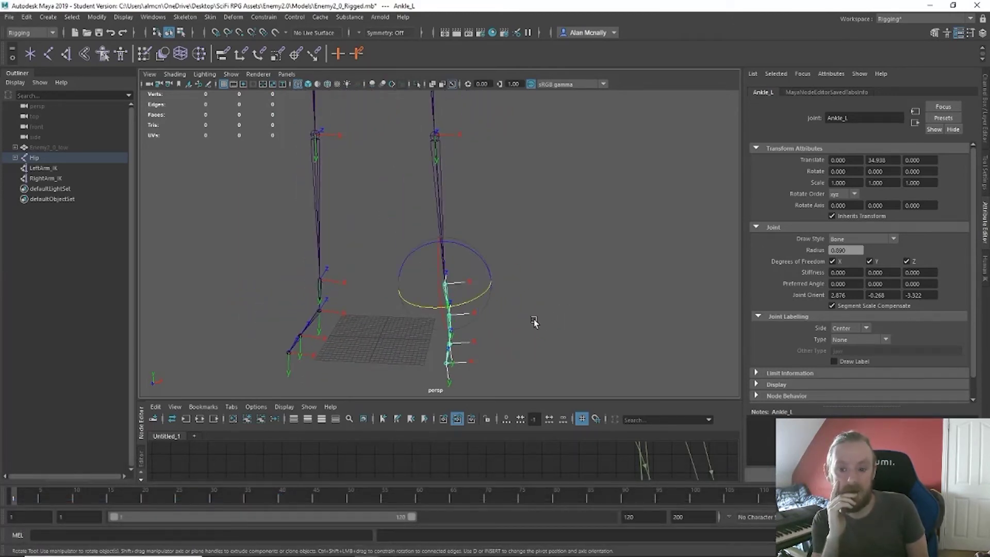
mouse_move(542, 323)
left_mouse_down("alt")
mouse_move(482, 296)
mouse_move(546, 303)
mouse_move(539, 227)
mouse_move(553, 323)
mouse_move(540, 315)
left_mouse_up("alt")
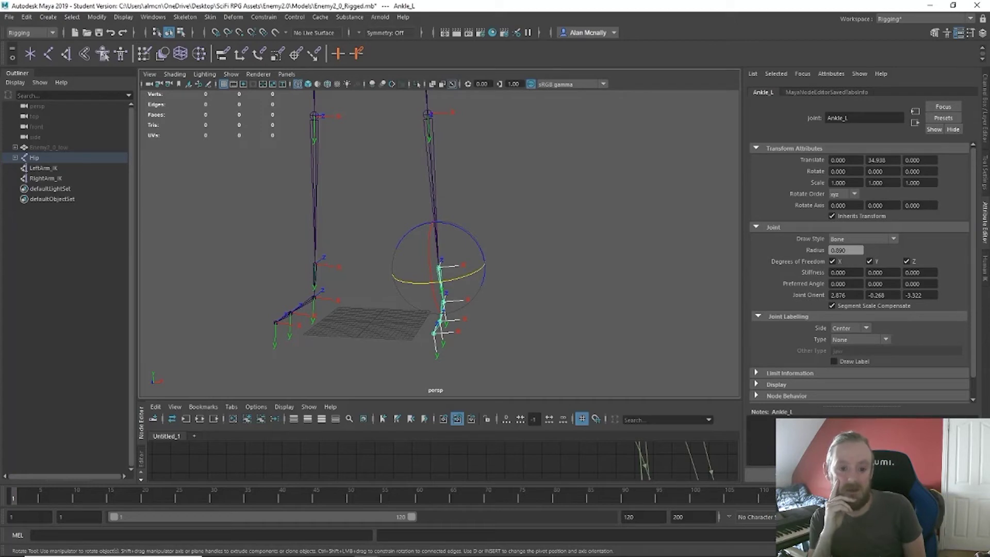
- Select the hidden Enemy2_0_low mesh and make it visible around the skeleton
left_click_drag(597, 257, 579, 331, "alt")
left_click(66, 148)
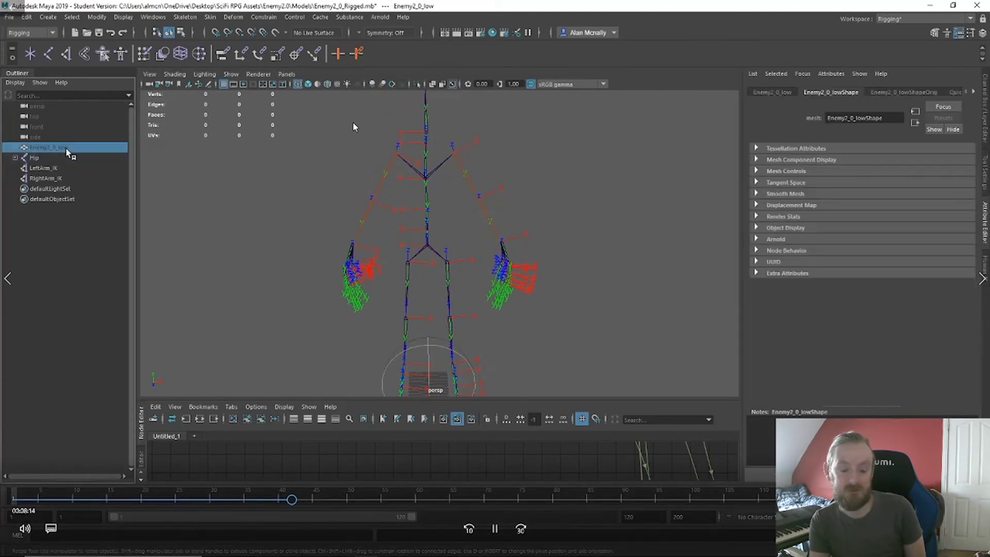
key("h")
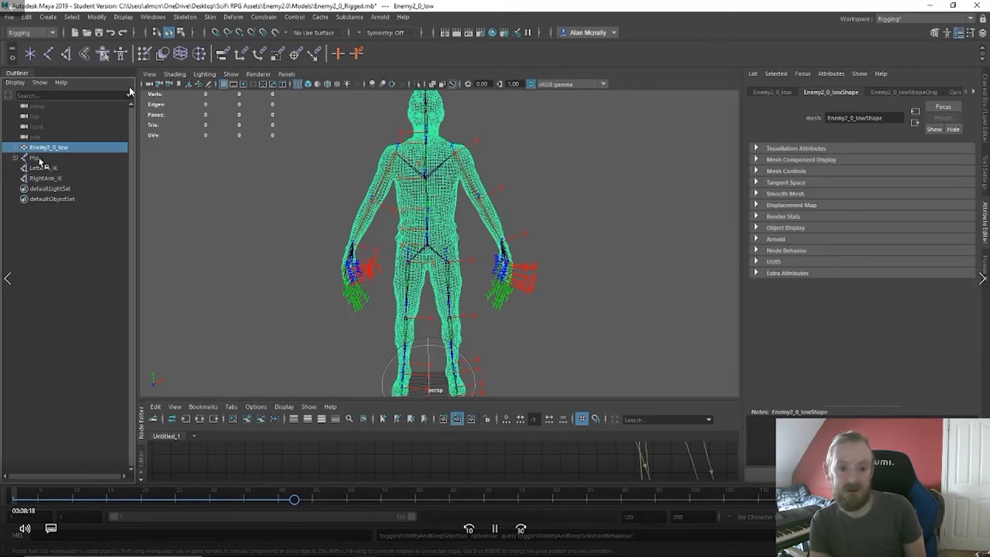
- Expand the Hip hierarchy, select effector1 in the left arm chain and try moving it vertically and sideways
left_click(15, 158, "shift")
scroll(62, 209, "down", 10)
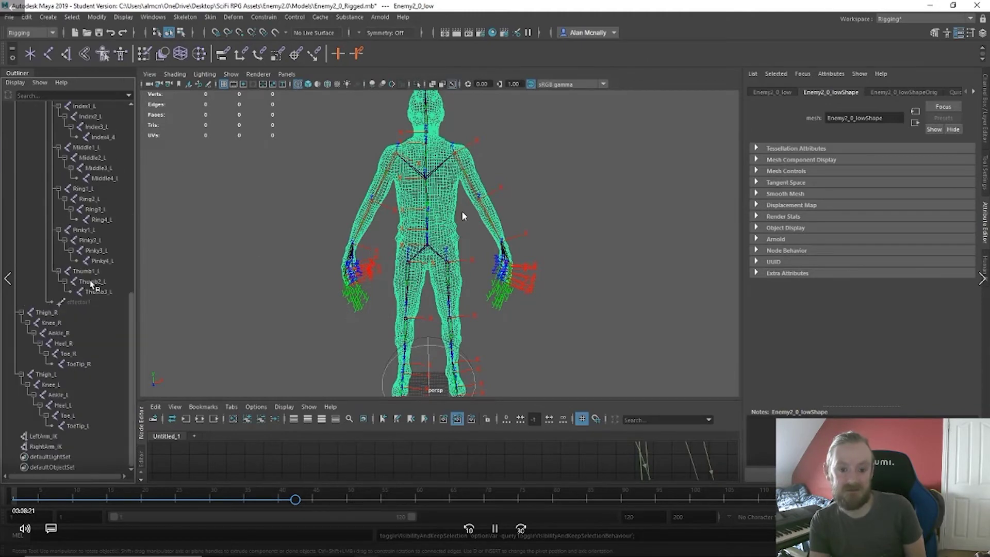
left_click(87, 305)
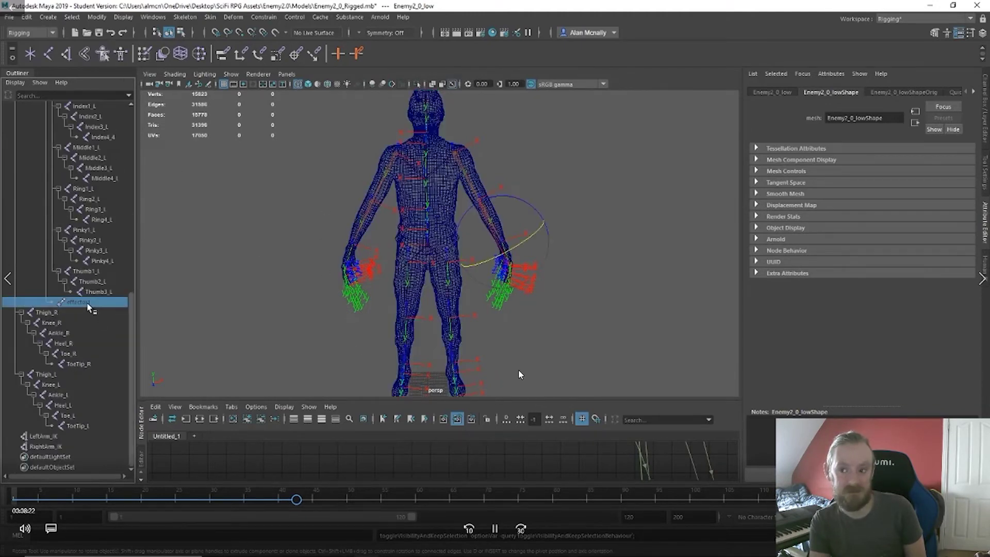
scroll(365, 254, "down", 3)
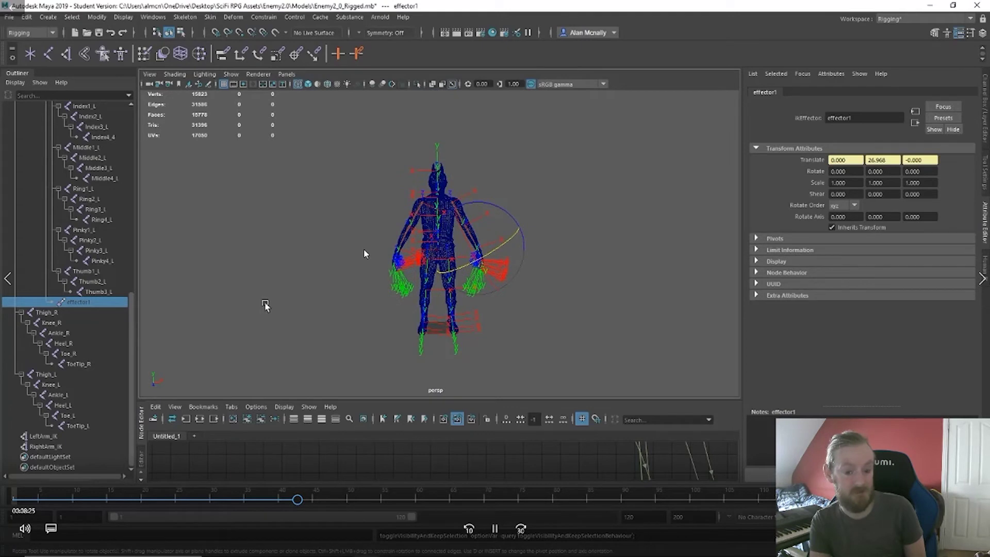
key("w")
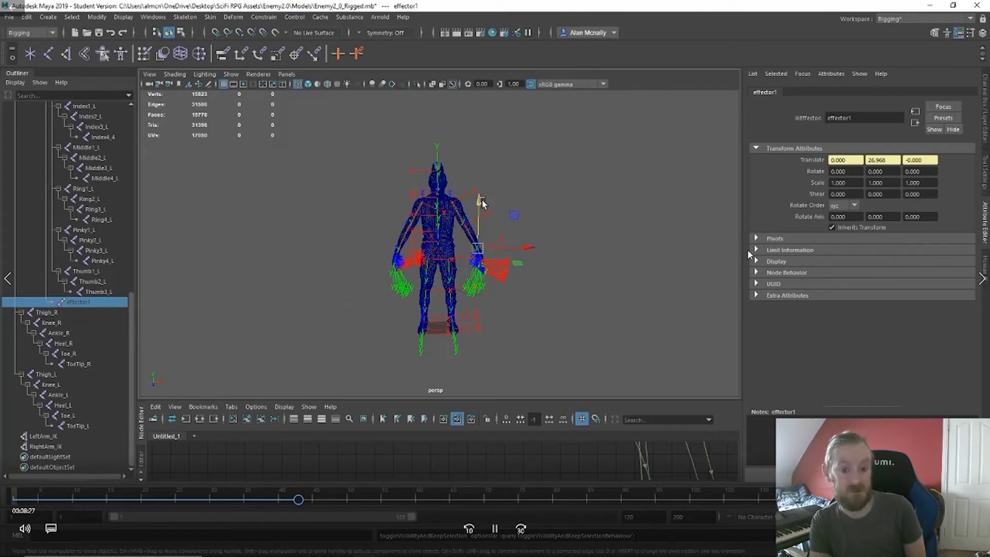
left_click_drag(476, 176, 486, 206)
left_click_drag(524, 248, 544, 247)
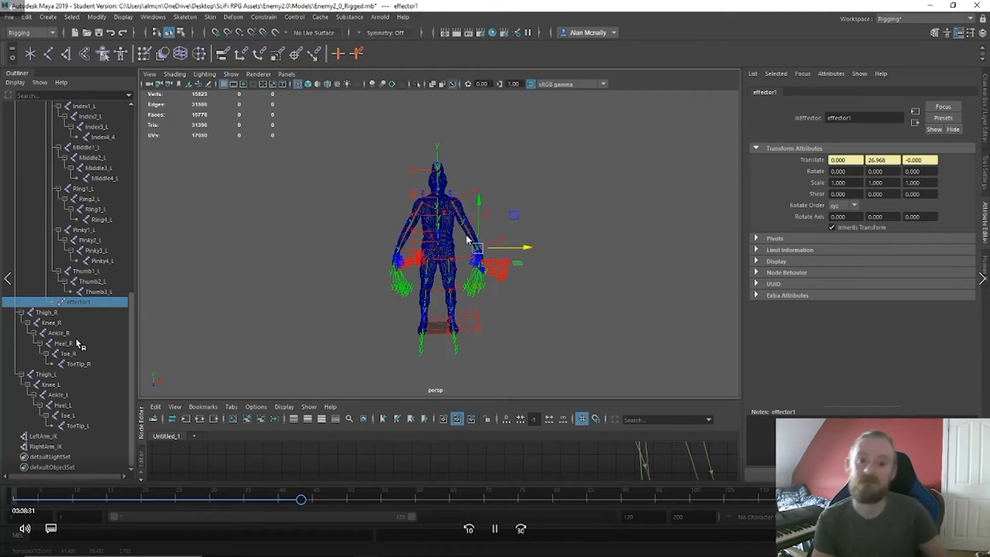
- Review the arm and leg chains in the expanded Hip hierarchy and collapse it
scroll(78, 343, "up", 8)
scroll(78, 343, "down", 8)
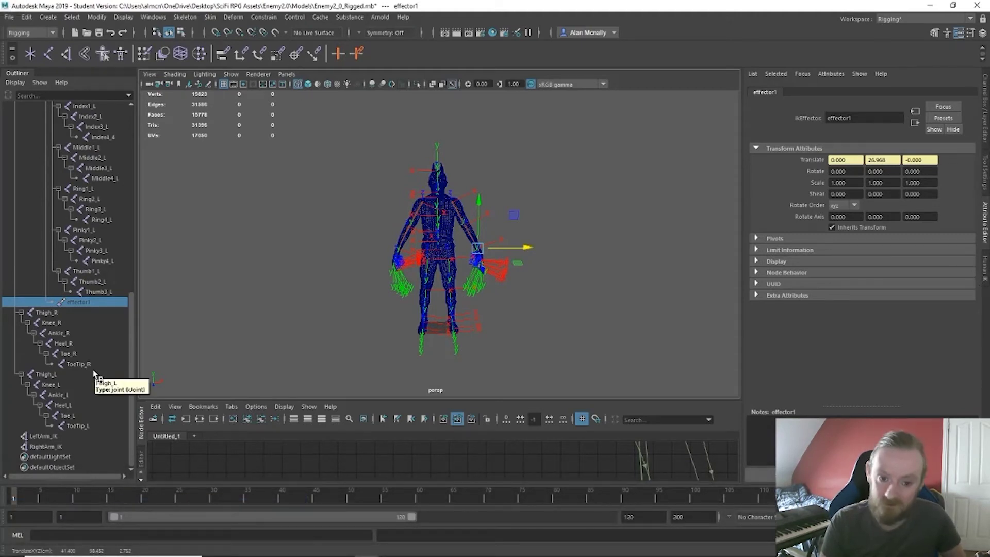
scroll(95, 372, "up", 5)
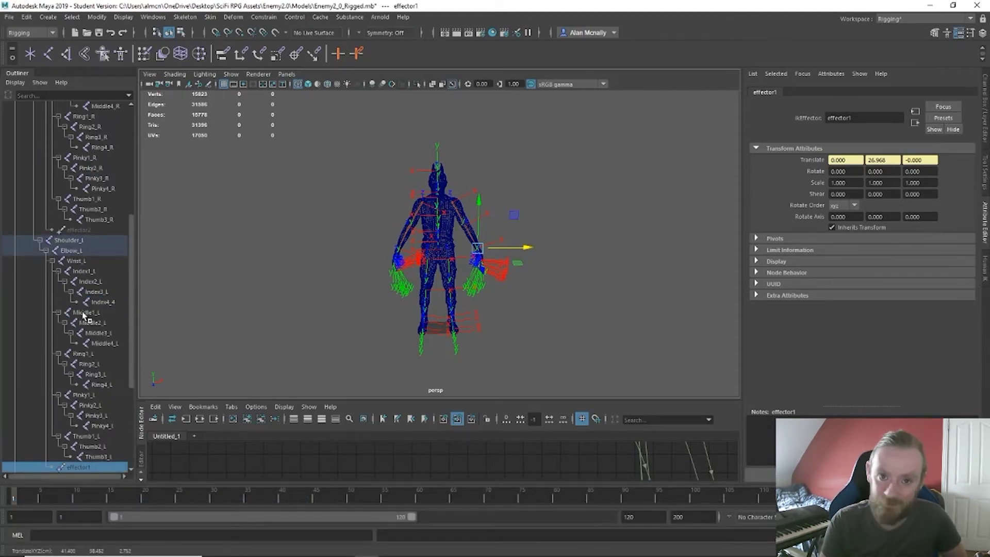
scroll(54, 246, "up", 7)
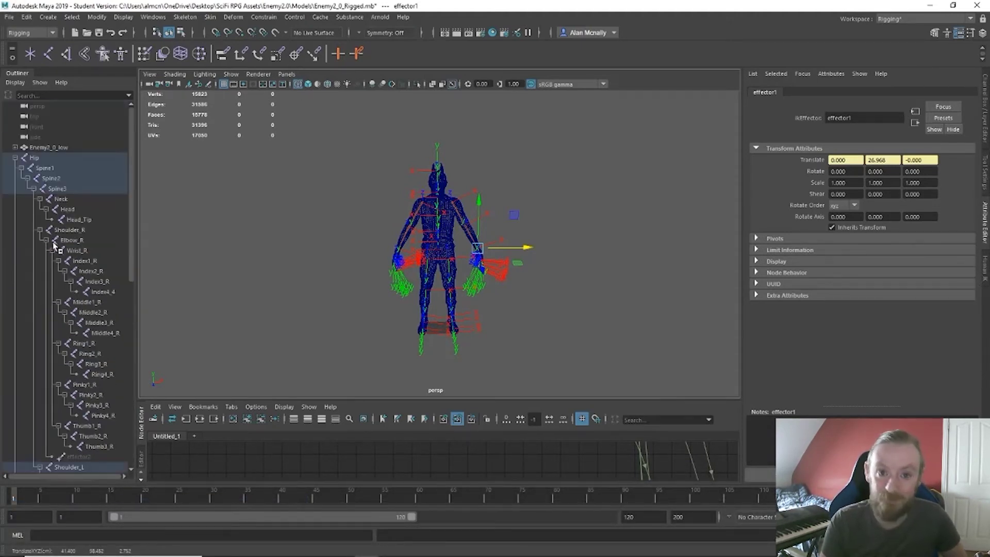
left_click(15, 157)
- Bind the Enemy2_0_low mesh to the Hip skeleton with Bind Skin and display the model shaded
left_click(38, 148)
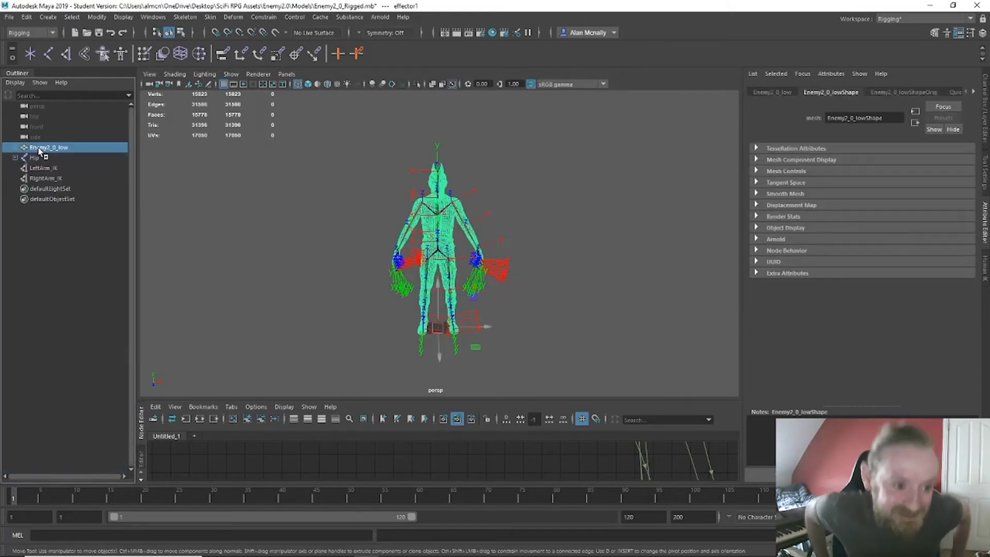
left_click(36, 158, "ctrl")
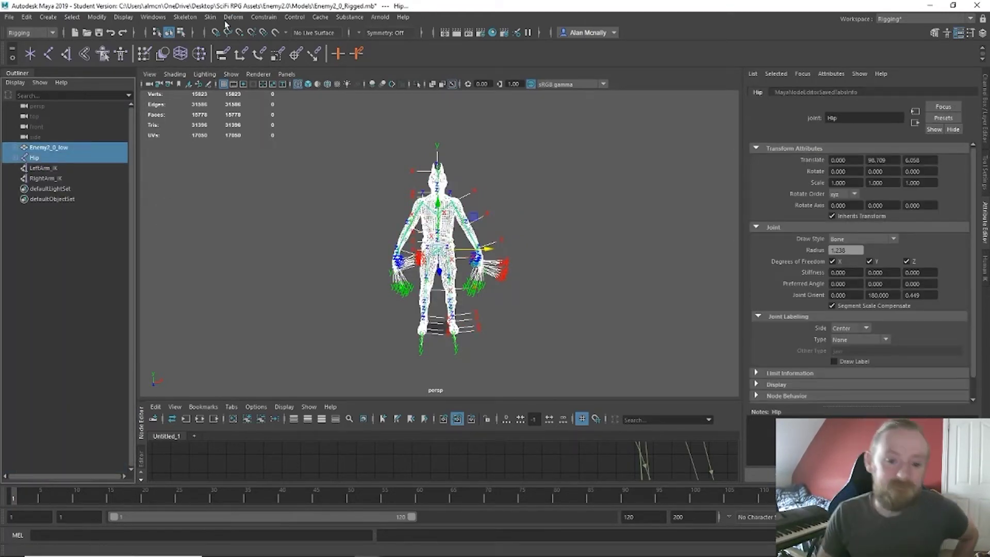
left_click(211, 17)
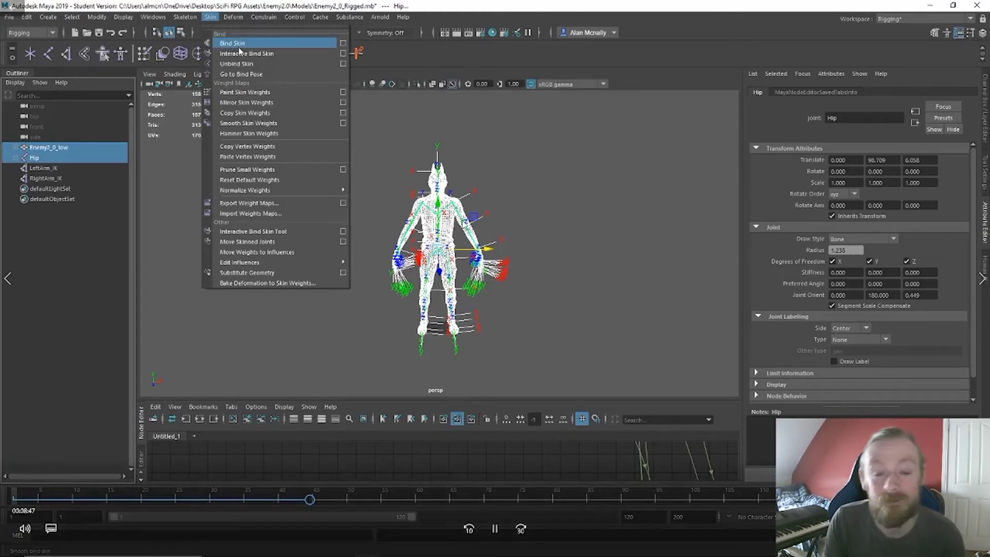
left_click(238, 47)
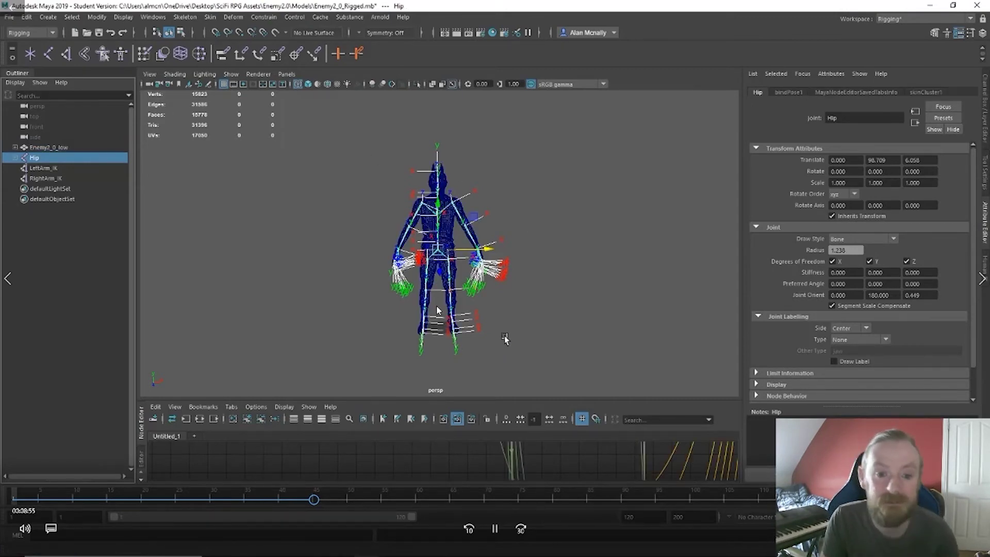
scroll(526, 316, "up", 5)
middle_click_drag(537, 306, 536, 332, "alt")
key("5")
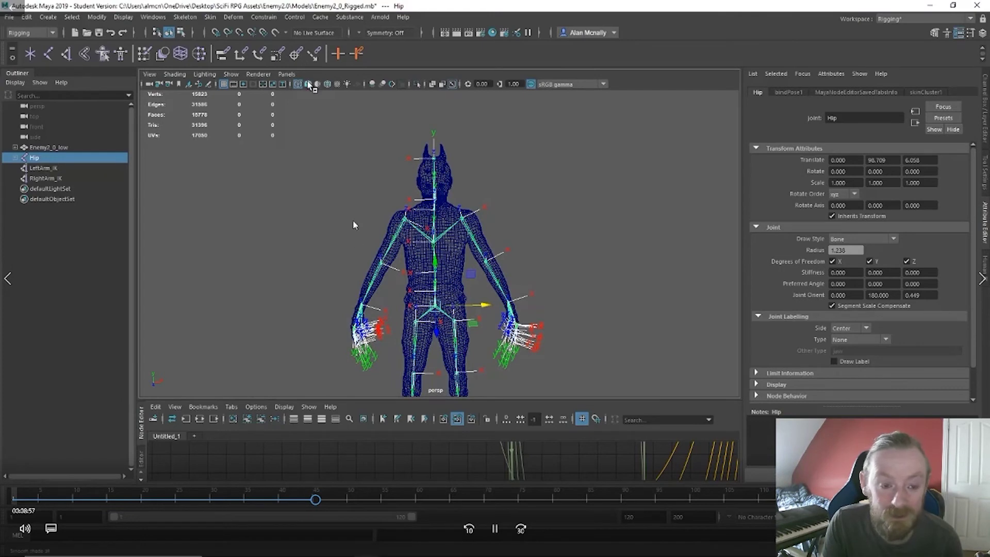
- Try raising the LeftArm_IK handle to test how the bound mesh deforms at the left elbow
left_click(42, 168)
left_click_drag(512, 271, 510, 238)
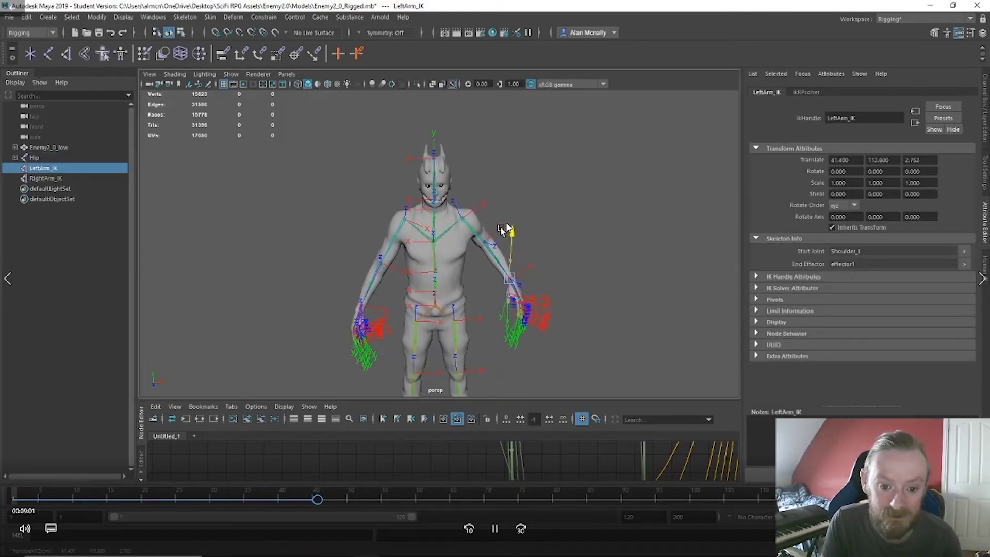
left_click_drag(496, 165, 405, 246, "alt")
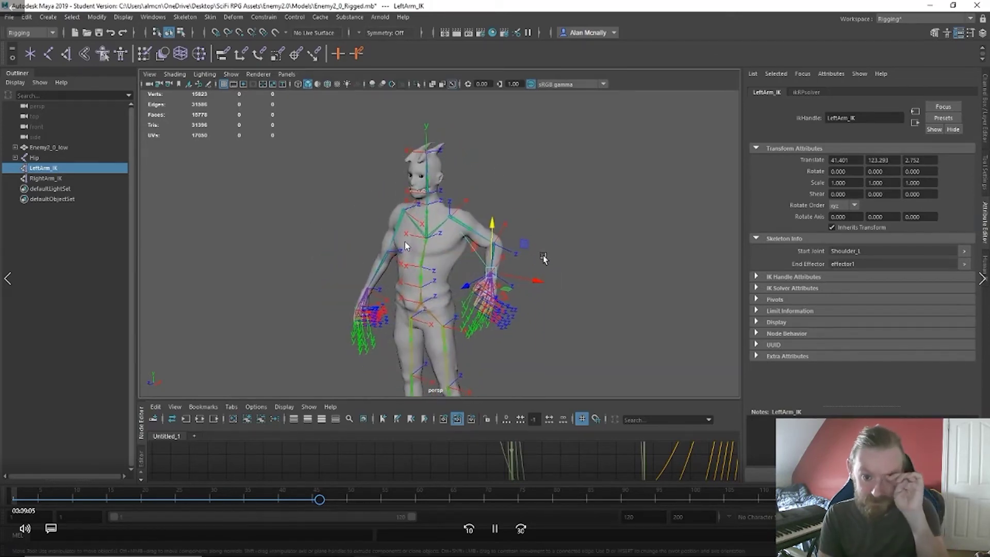
left_click_drag(544, 258, 593, 289)
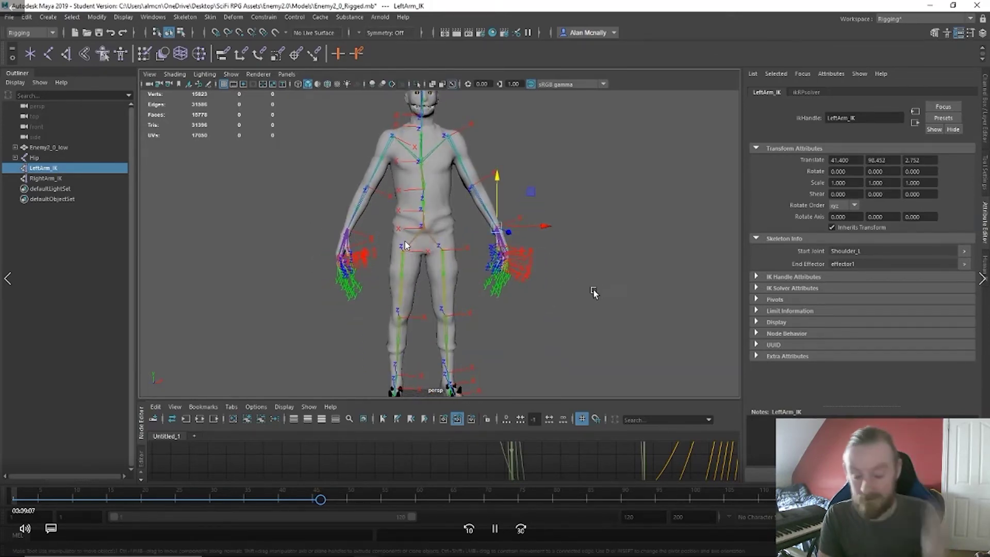
- Try raising ikHandle1 on the right leg to test the knee bend, and undo the move
scroll(593, 289, "up", 3)
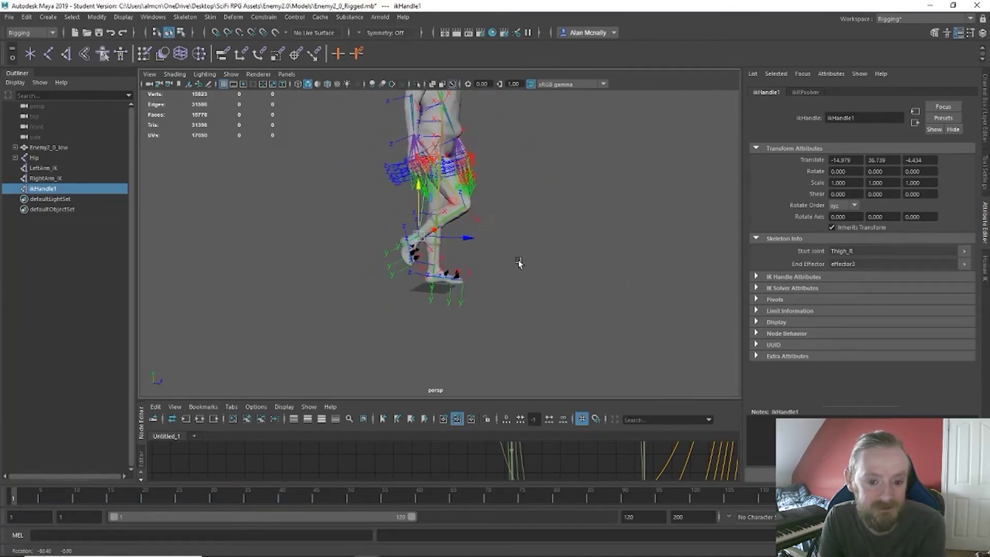
mouse_move(431, 382)
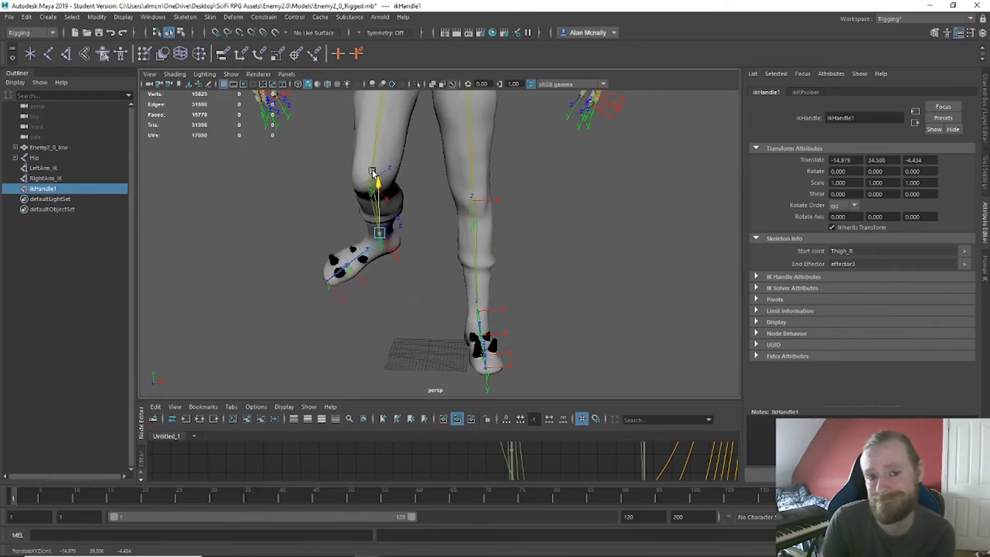
key("ctrl+z")
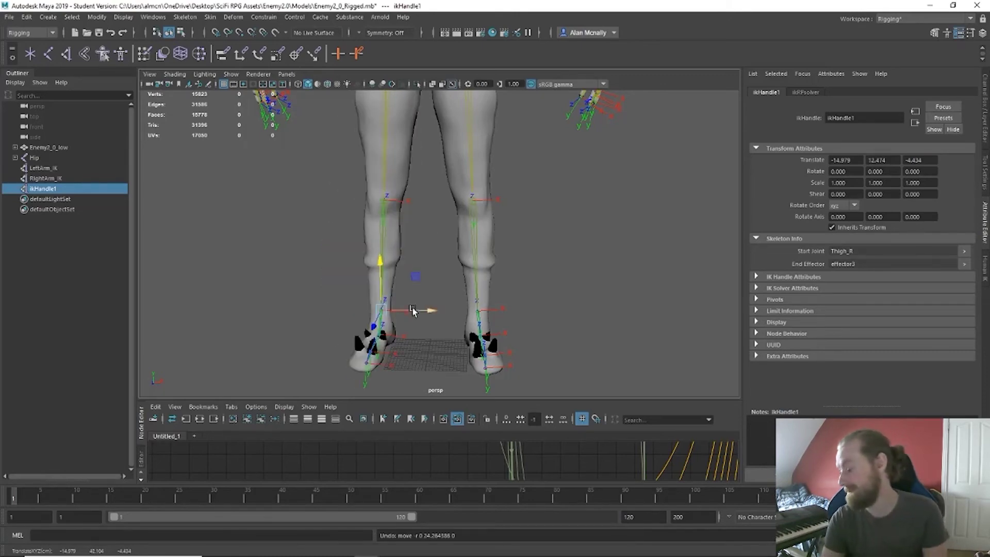
mouse_move(426, 314)
left_mouse_down("alt")
mouse_move(551, 261)
mouse_move(417, 305)
left_mouse_up("alt")
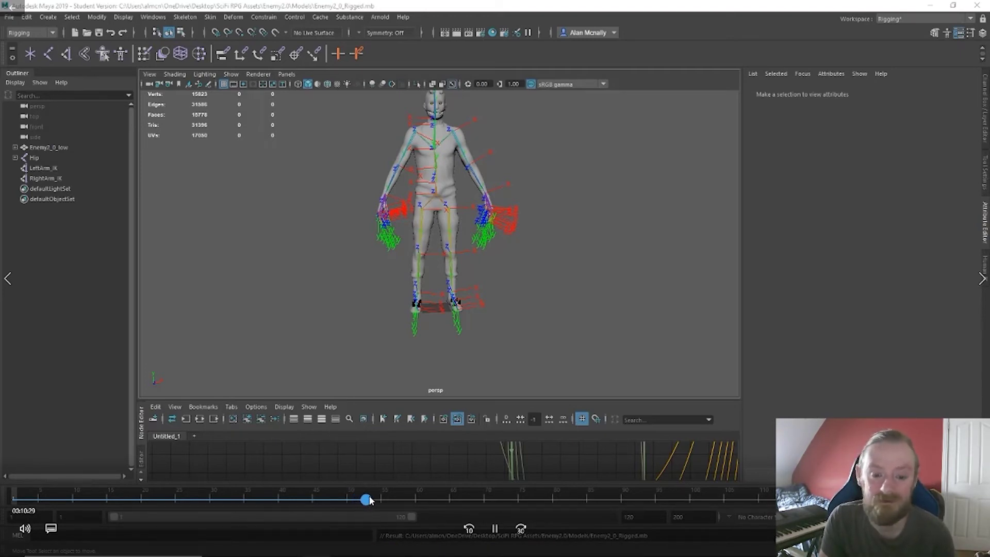
left_click_drag(369, 498, 383, 498)
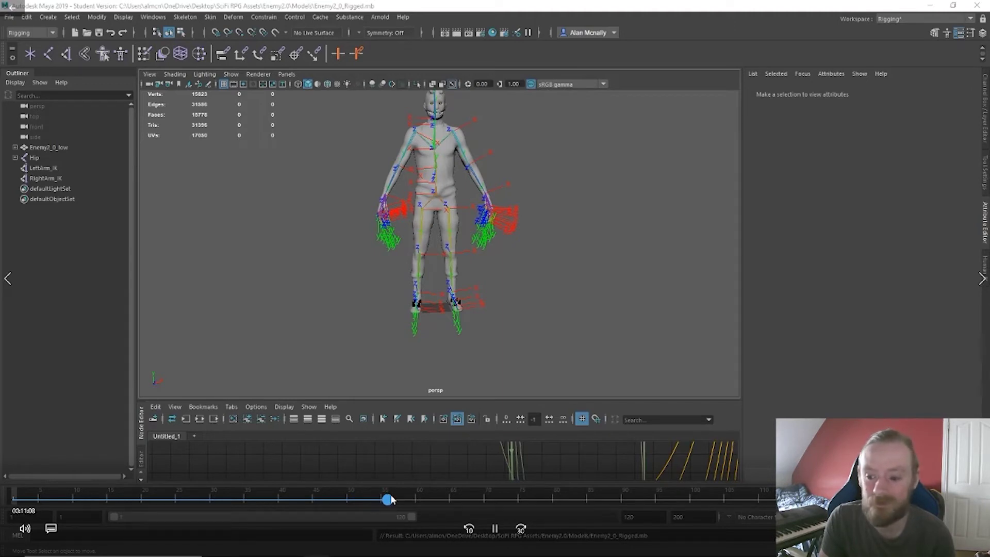
left_click_drag(397, 496, 432, 492)
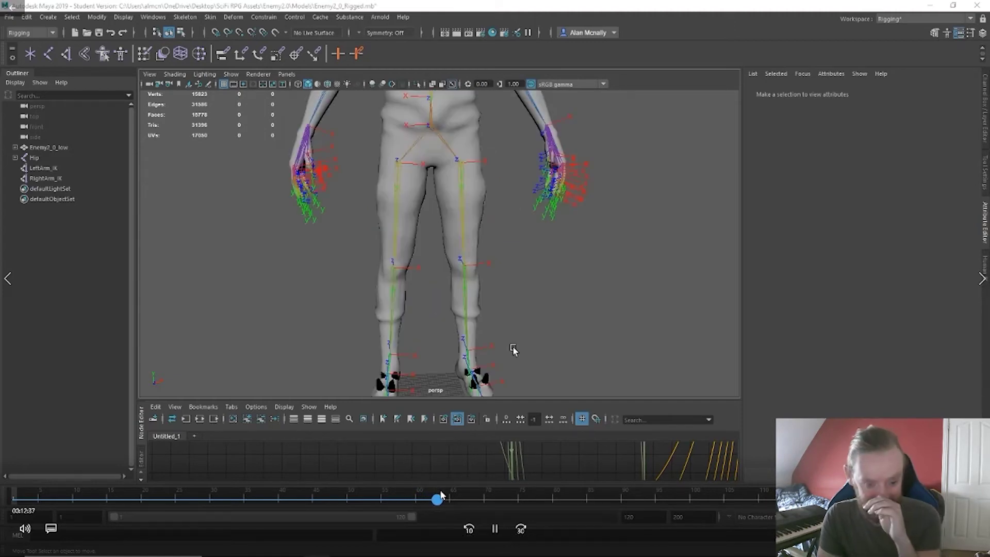
left_click(440, 495)
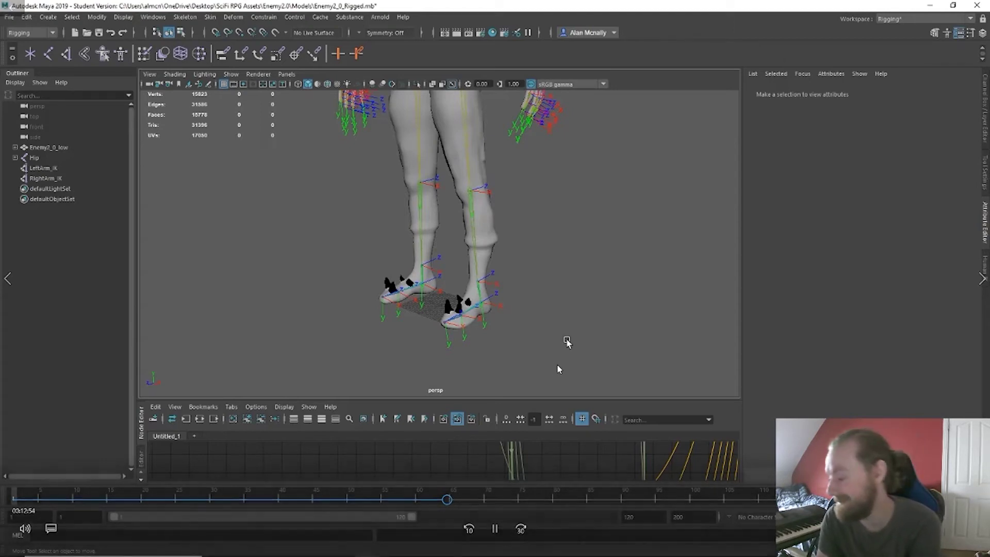
mouse_move(501, 387)
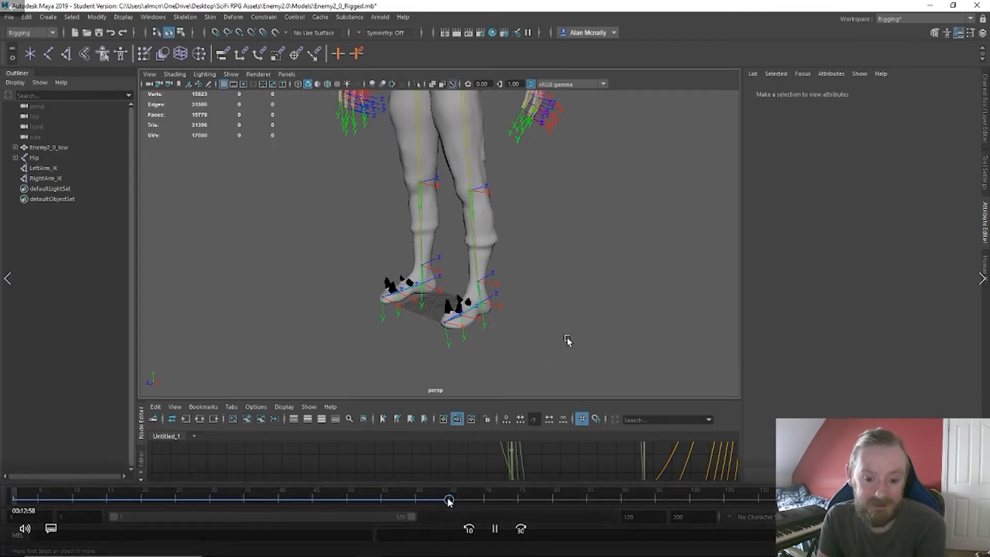
left_click_drag(447, 498, 475, 499)
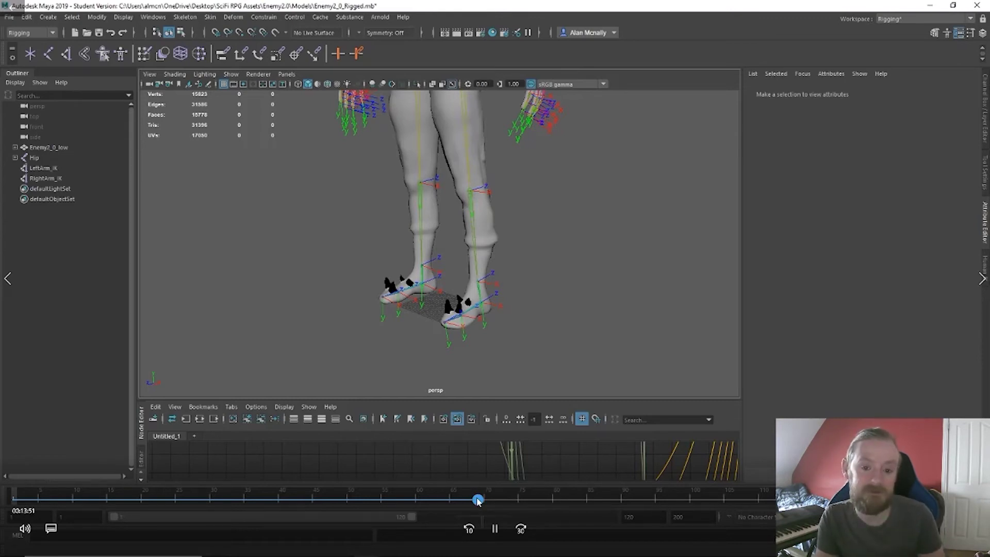
left_click_drag(478, 500, 511, 499)
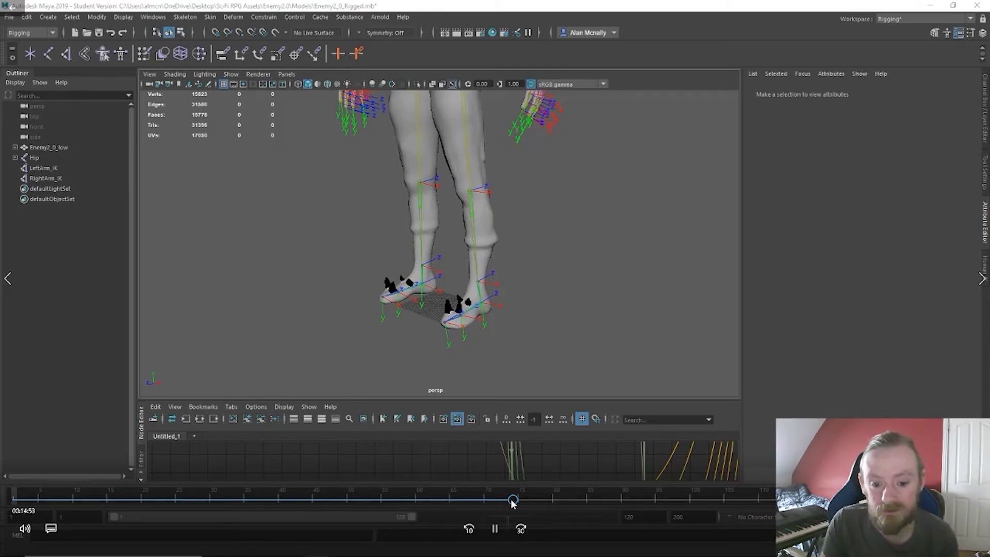
left_click_drag(514, 500, 520, 500)
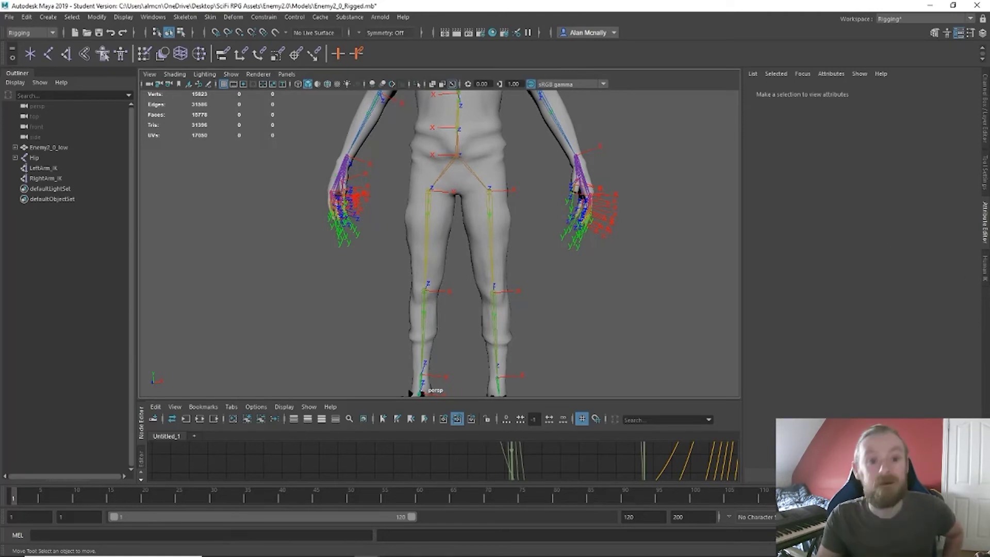
mouse_move(651, 283)
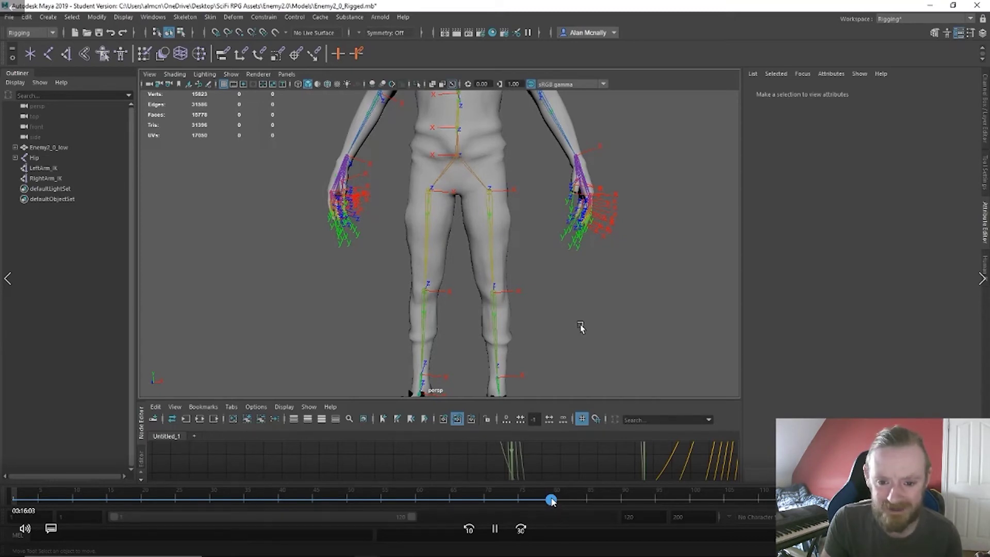
left_click(552, 500)
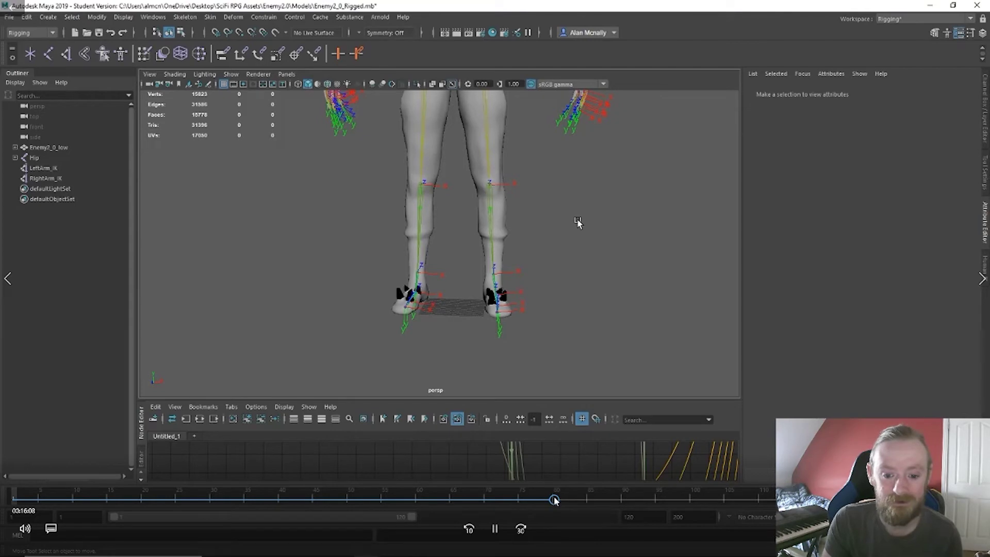
left_click(559, 500)
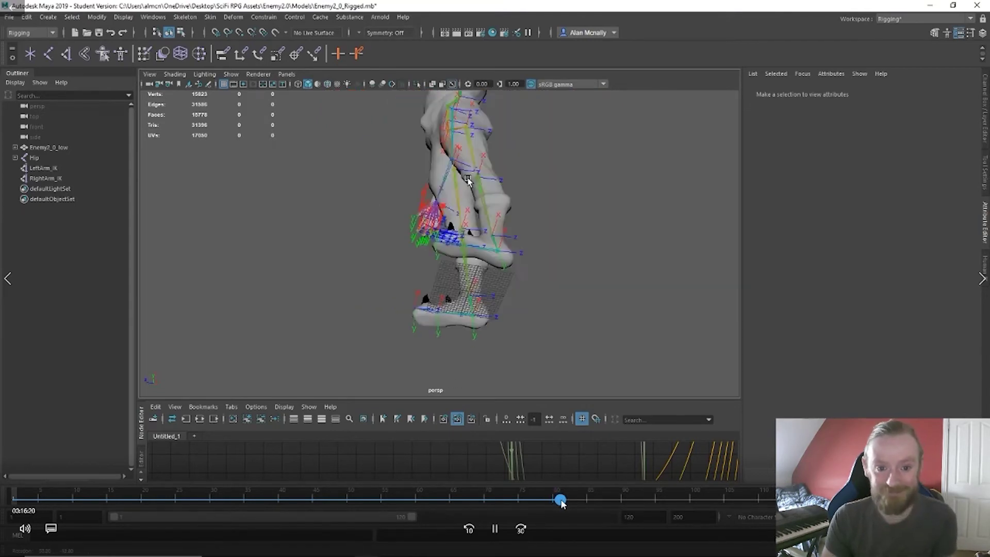
left_click(565, 500)
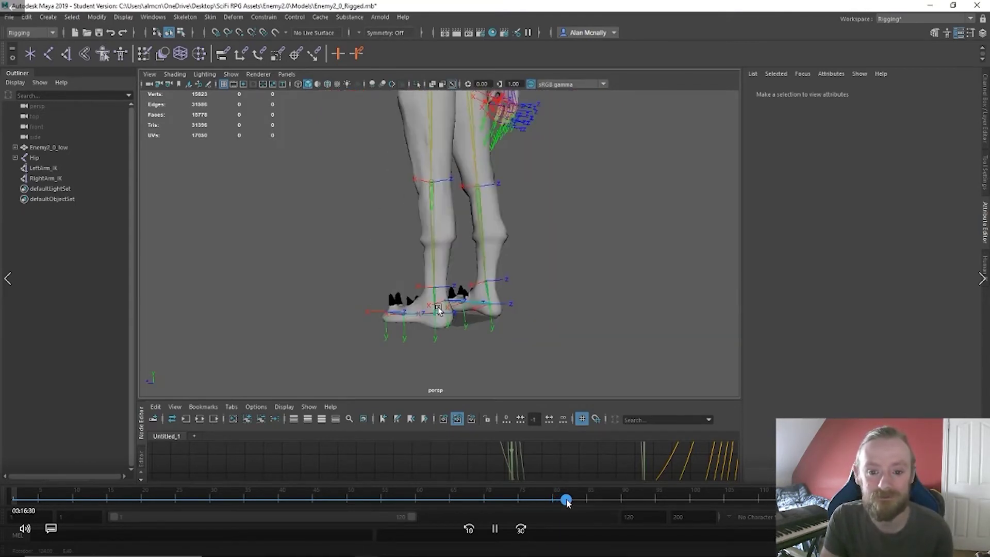
left_click(568, 500)
left_click_drag(568, 500, 571, 502)
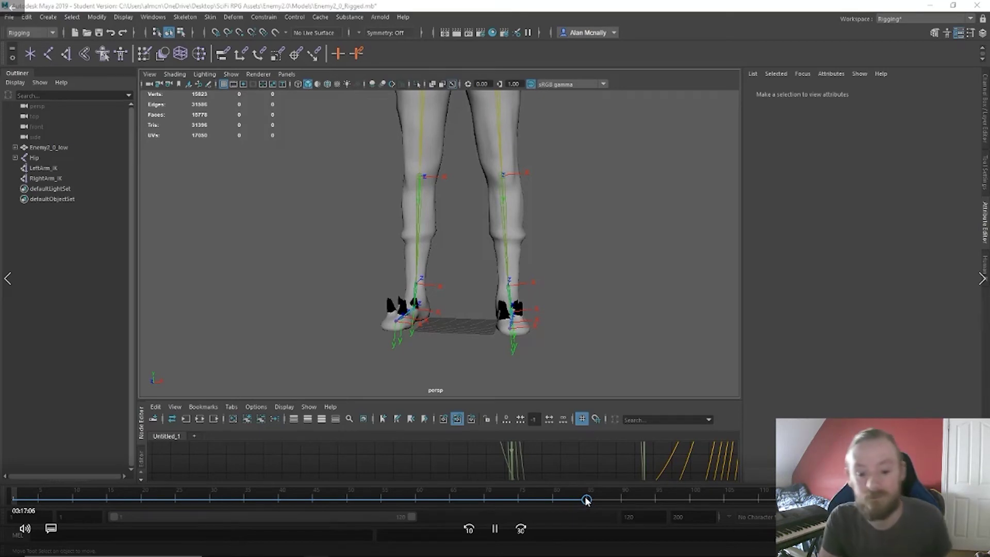
left_click_drag(586, 502, 608, 502)
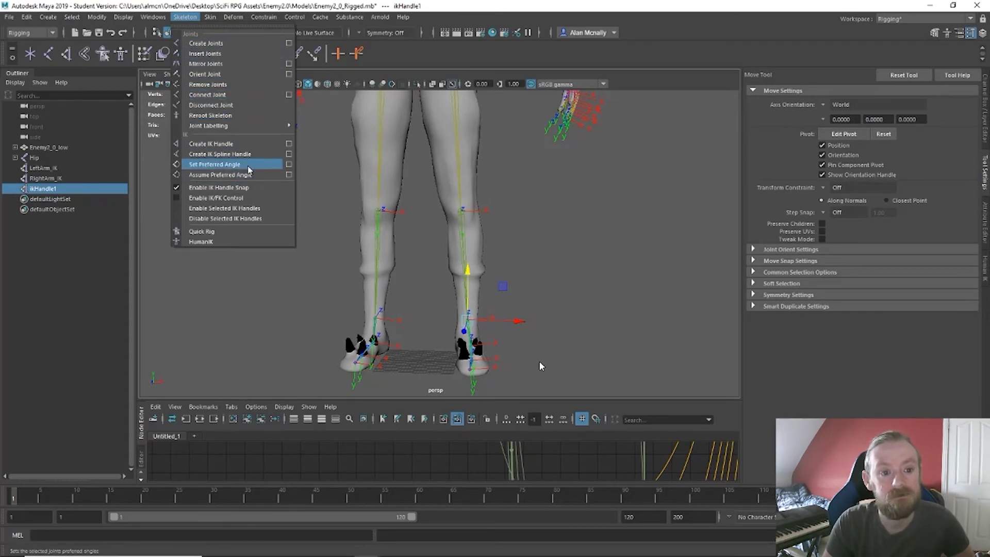
- Start the IK Handle tool with its current solver set to Single-Chain Solver
left_click(290, 145)
left_click(879, 104)
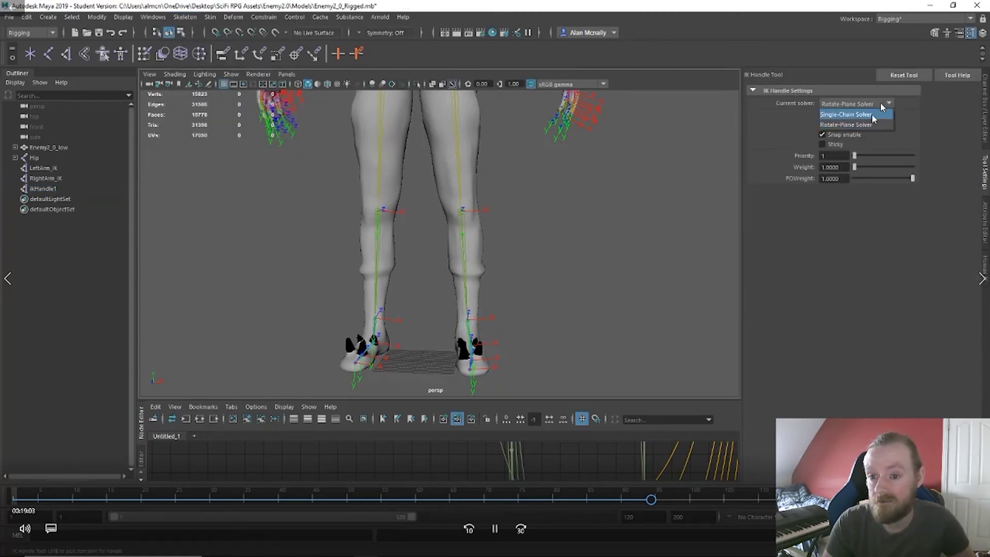
left_click(873, 116)
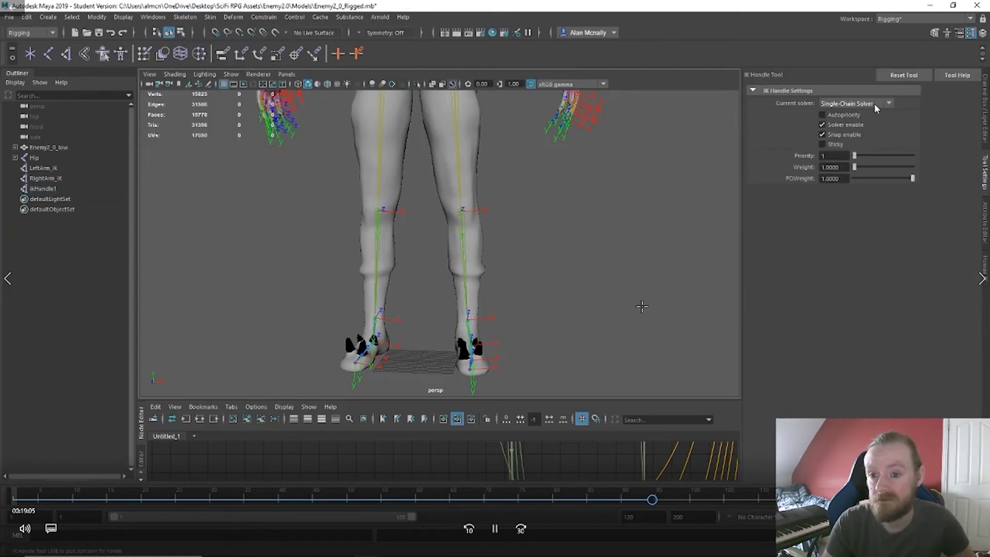
- Try creating an IK handle from the Ankle_L joint to the left toe tip, and undo it
left_click_drag(643, 304, 533, 322, "alt")
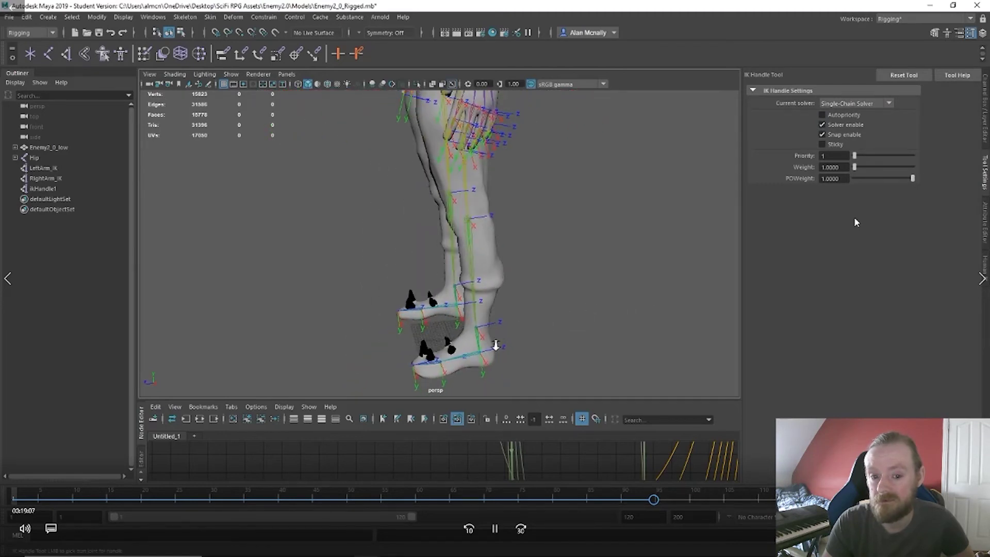
right_click_drag(496, 345, 547, 337, "alt")
middle_click_drag(547, 336, 545, 196, "alt")
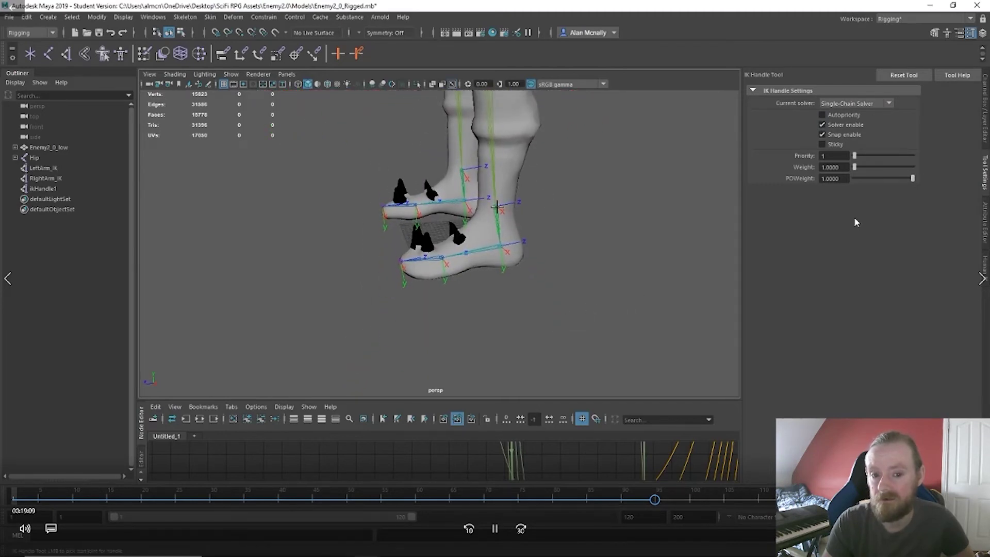
left_click(496, 207)
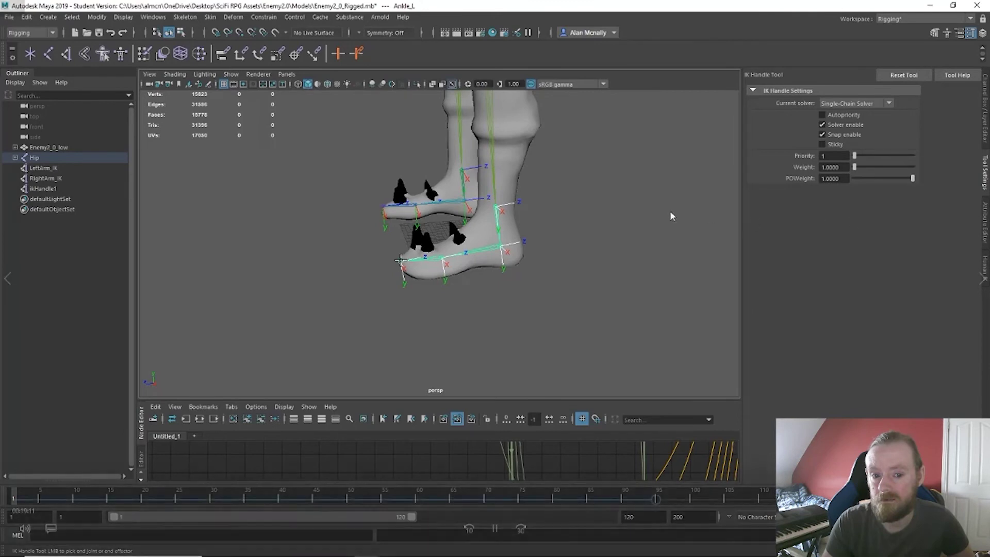
left_click(401, 259)
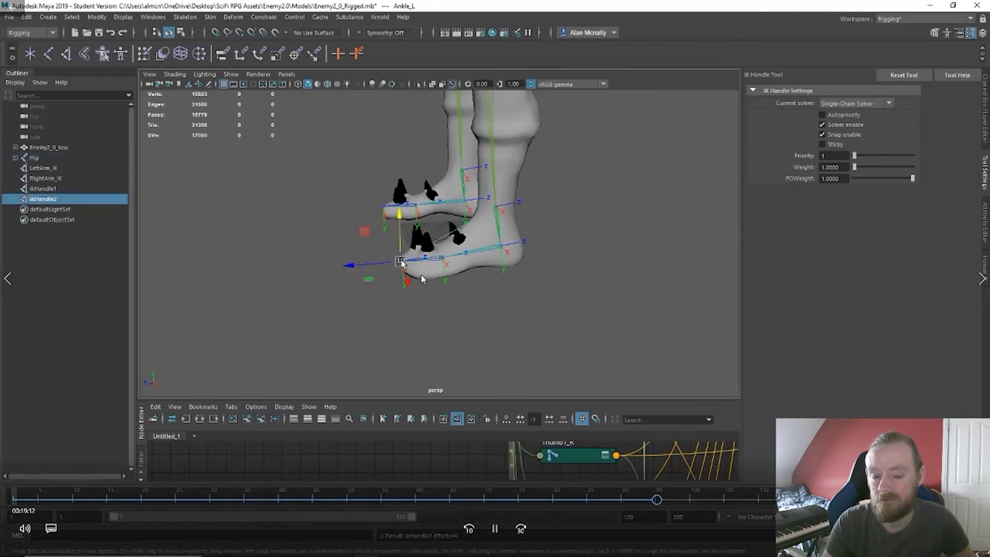
key("ctrl+z")
key("ctrl+z")
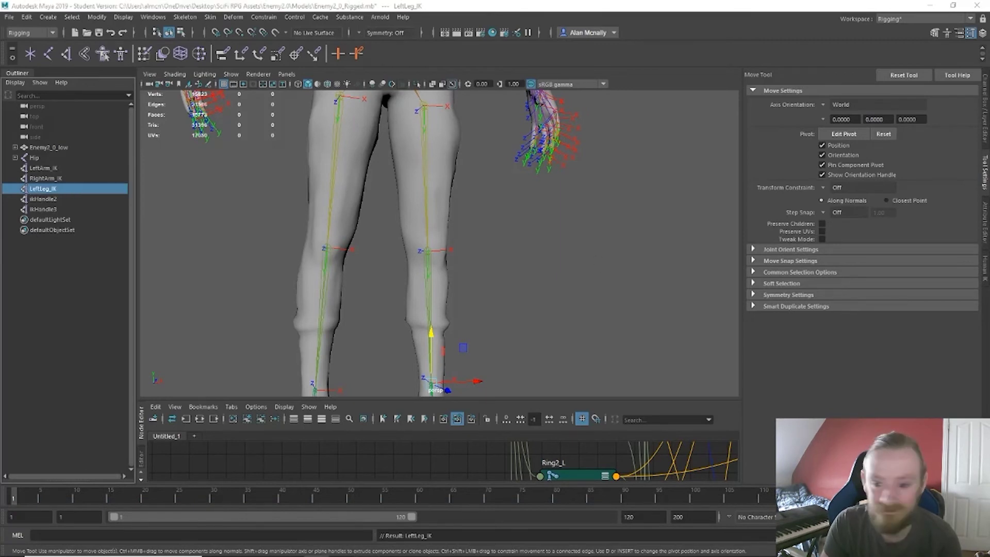
- Select the LeftLeg_IK, LeftAnkle_IK and LeftFoot_IK handles and try raising them together to test the left leg
mouse_move(344, 272)
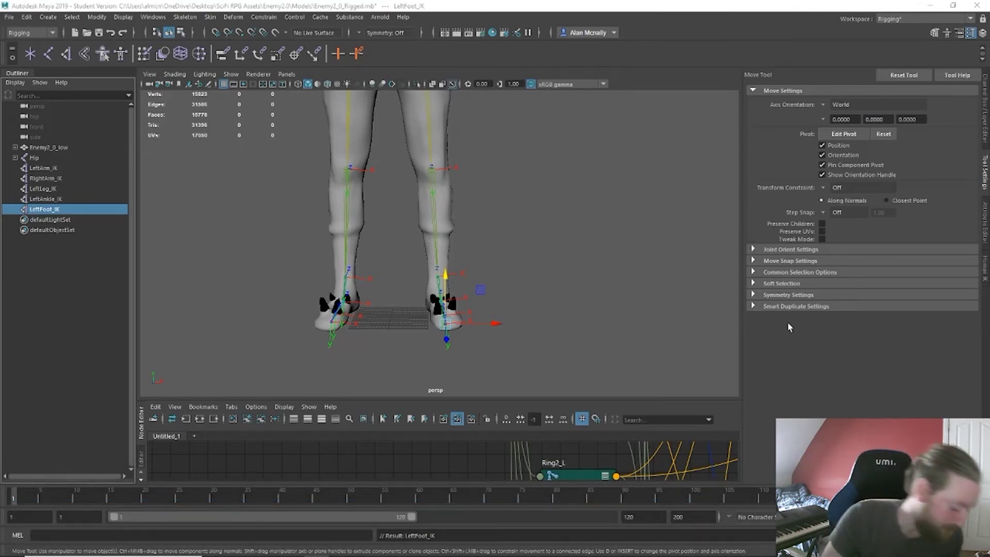
left_click(53, 200)
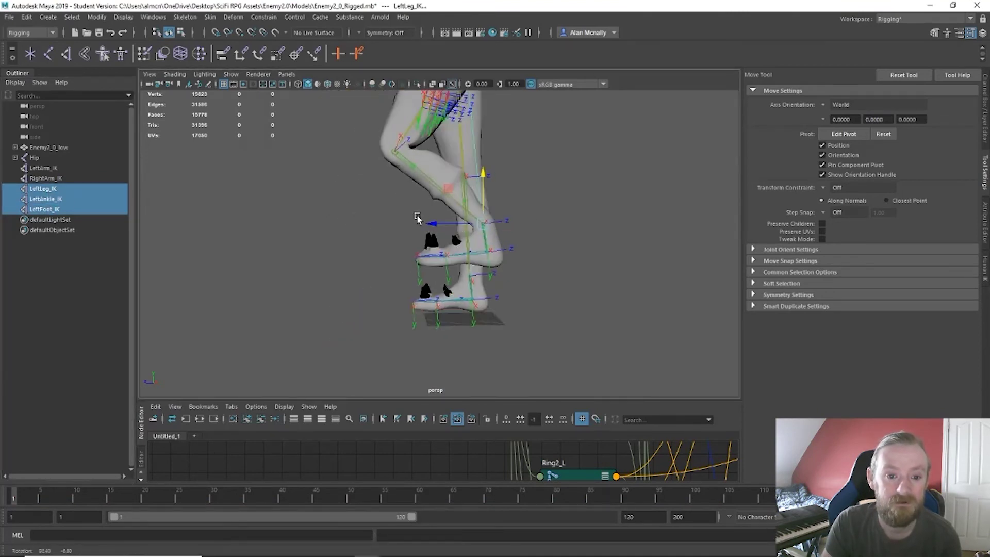
left_click_drag(390, 212, 462, 204, "alt")
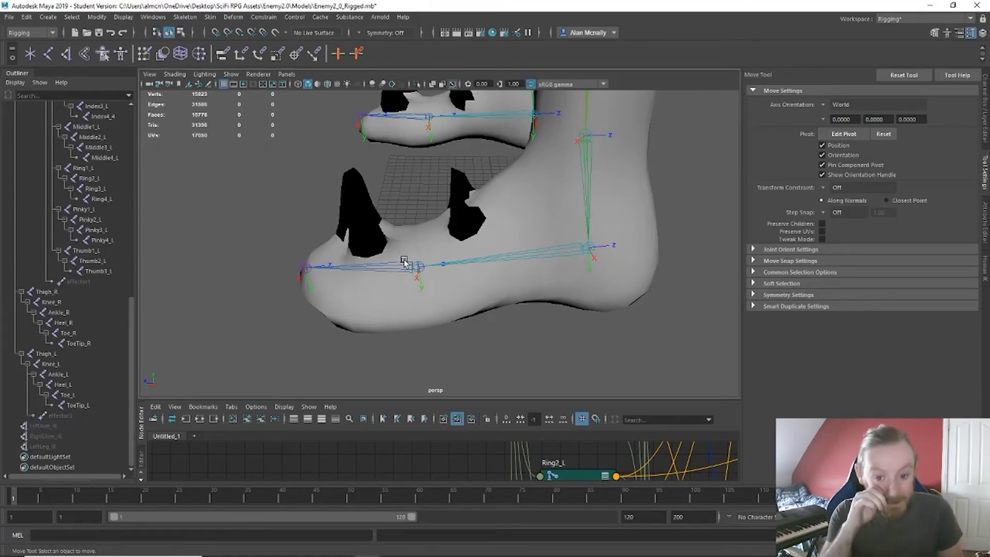
- Parent the left foot's Toe_L joint directly to Ankle_L, and try deleting the Heel_L joint
left_click(420, 267)
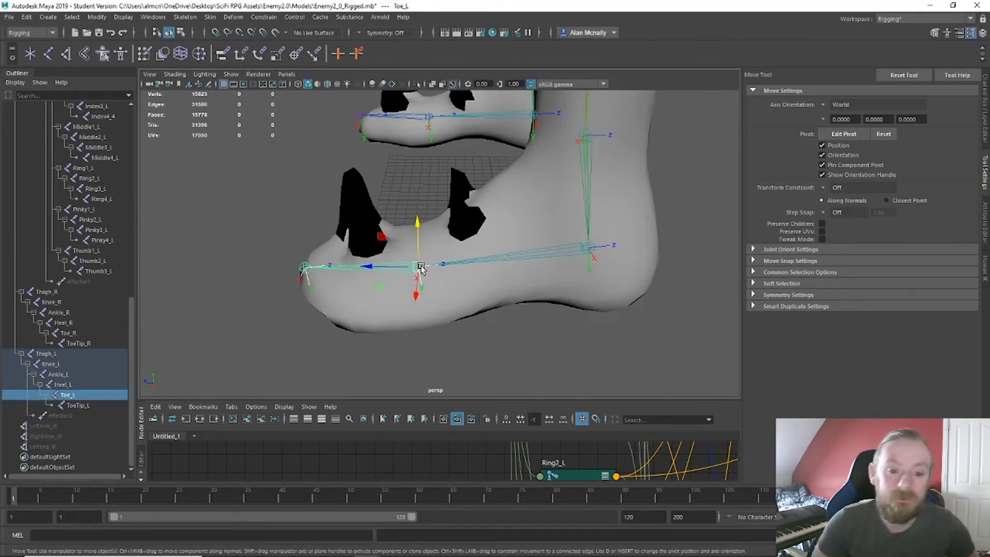
left_click(587, 136, "shift")
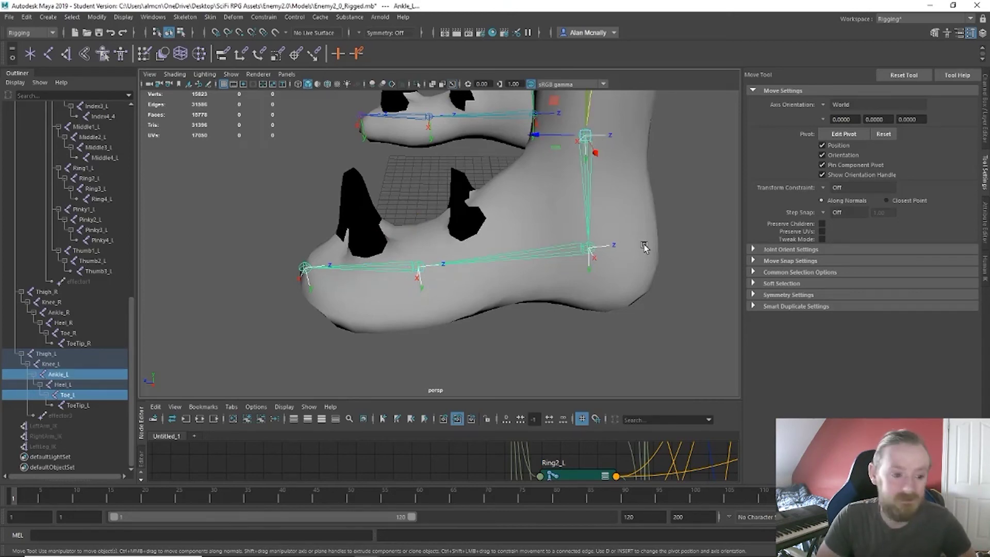
key("p")
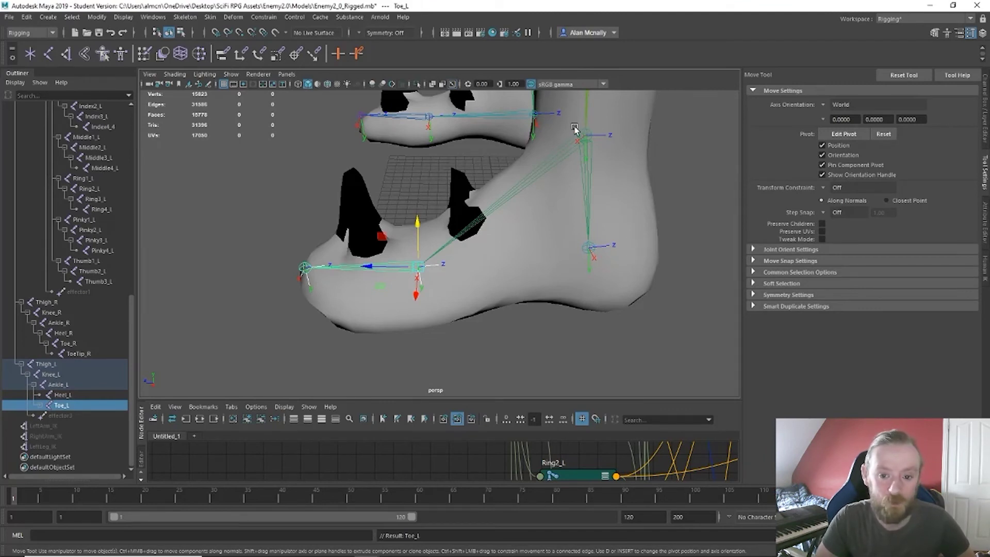
left_click(590, 250)
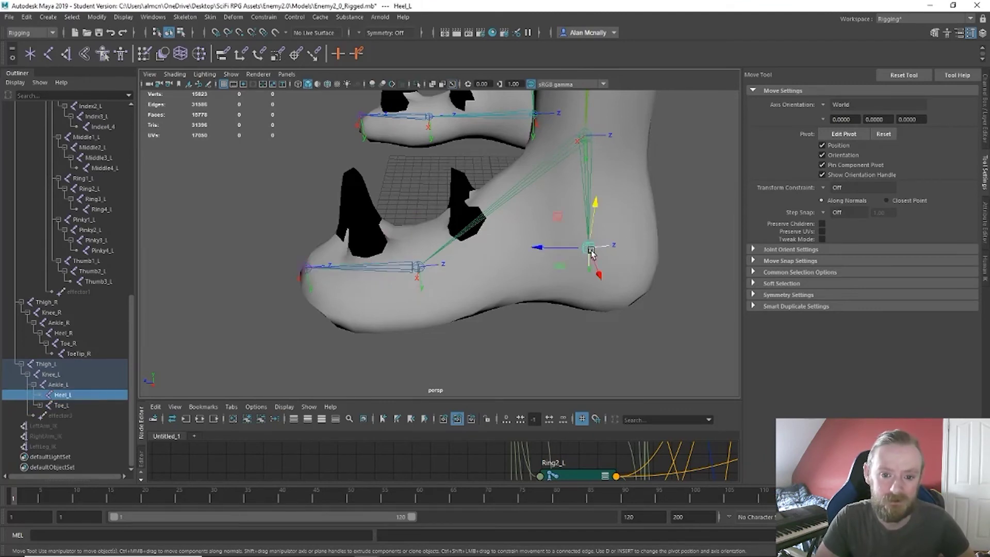
key("Delete")
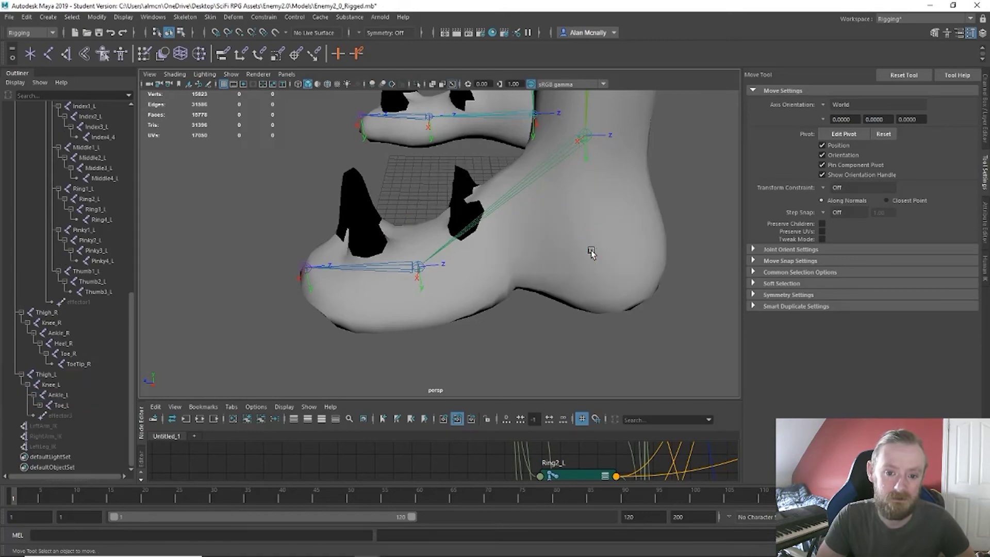
- Delete the Heel_L joint from the left foot's skeleton and select the Toe_L joint
left_click_drag(577, 351, 638, 337, "alt")
scroll(536, 337, "down", 5)
middle_click_drag(494, 319, 676, 357, "alt")
left_click_drag(619, 346, 555, 261, "alt")
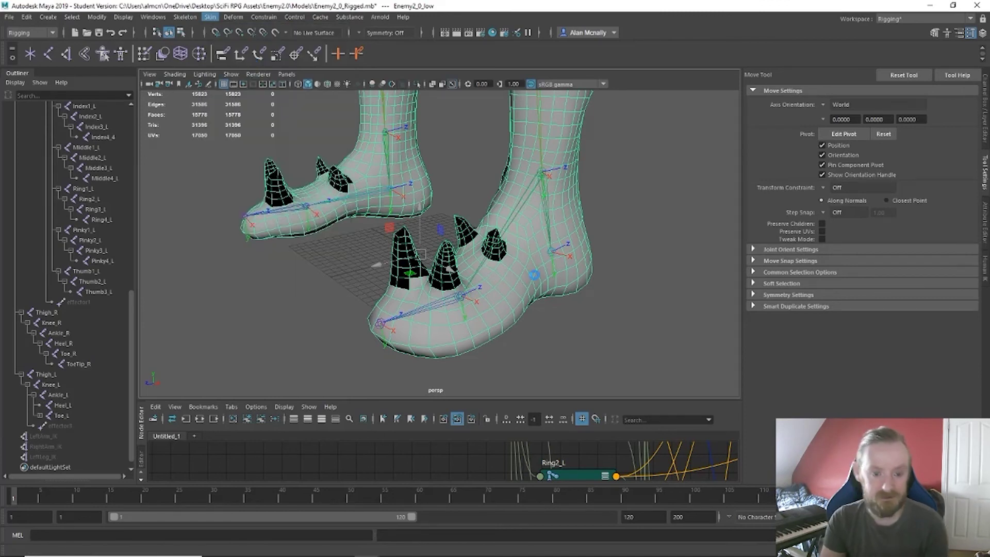
left_click(553, 254)
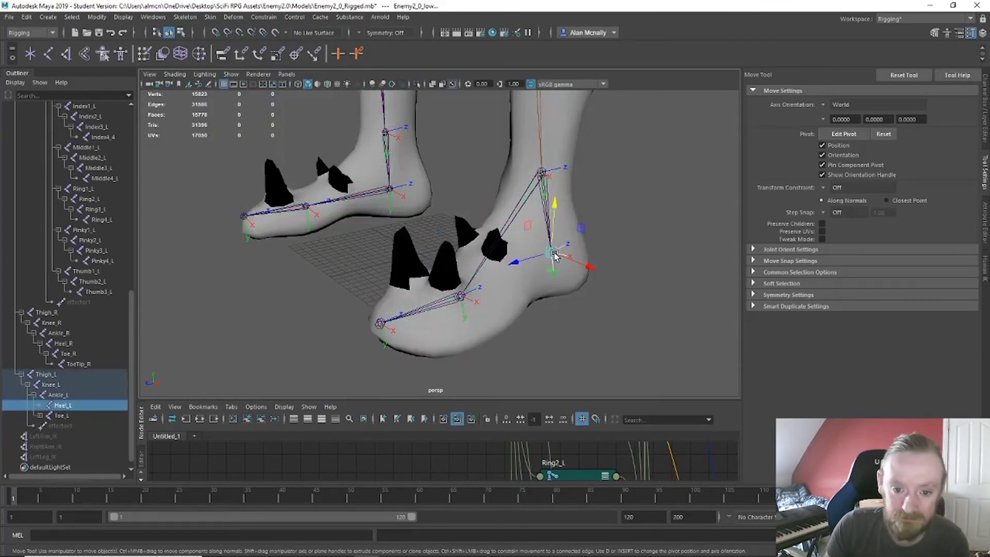
left_click_drag(572, 261, 605, 274)
key("Delete")
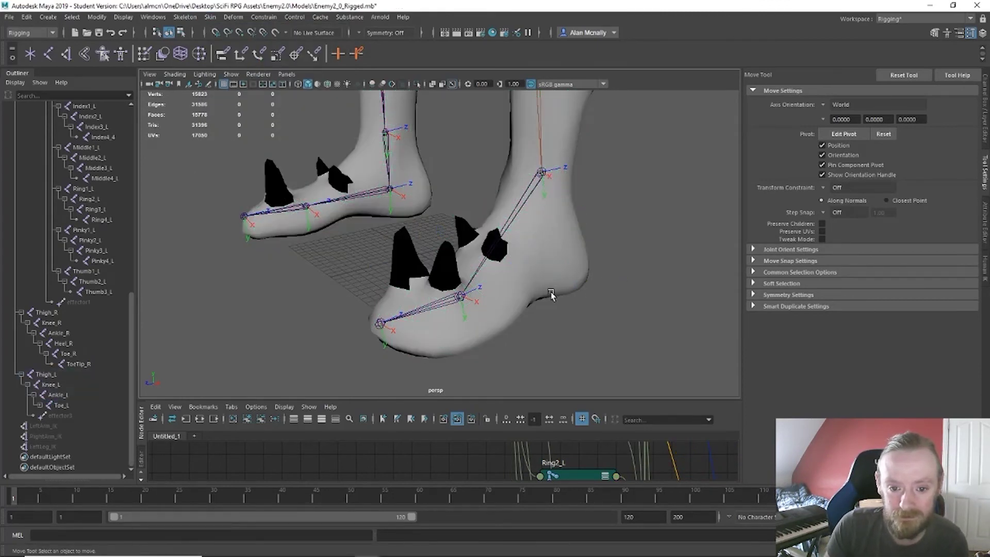
left_click(467, 297)
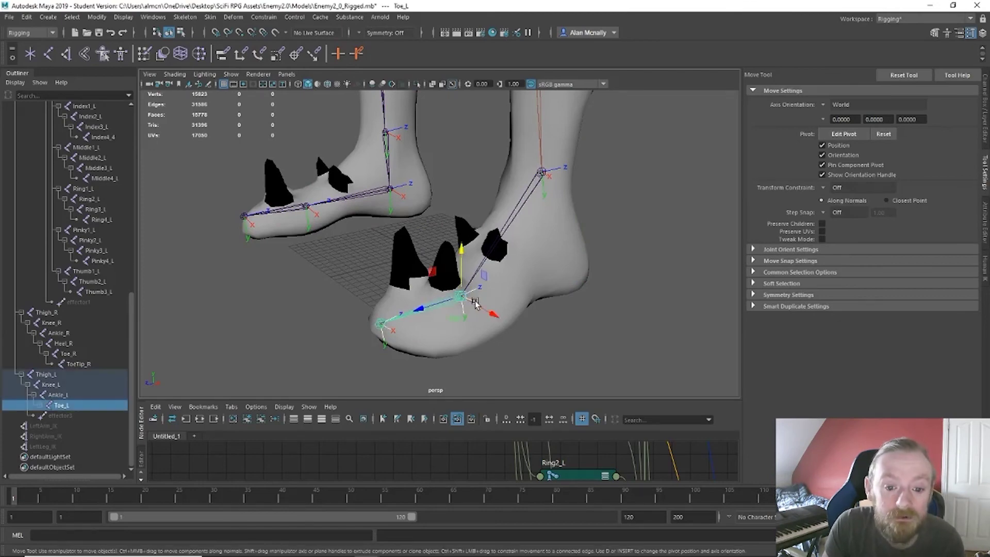
left_click_drag(466, 298, 545, 286, "alt")
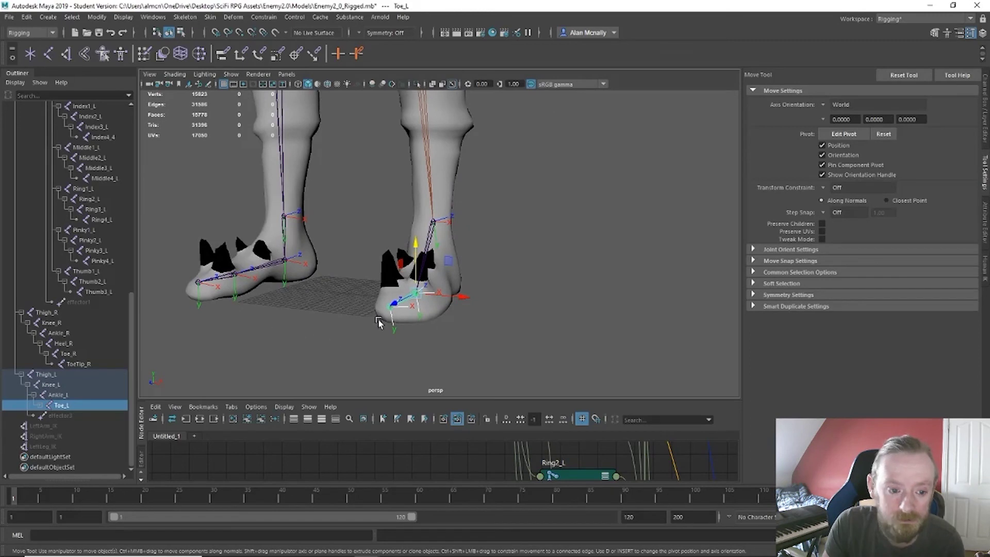
- Try raising the LeftArm_IK handle to test the left arm, and undo the move
scroll(46, 209, "up", 10)
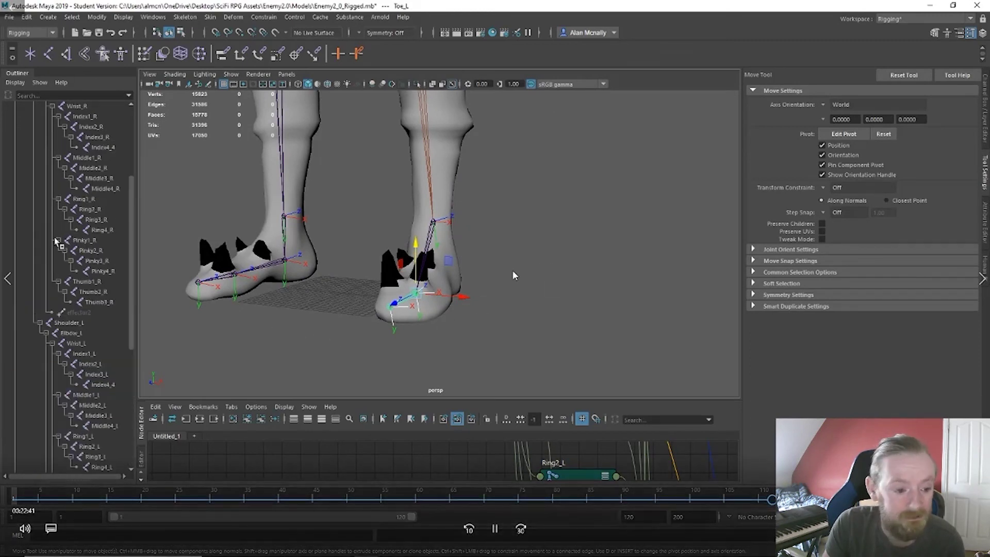
left_click(15, 157)
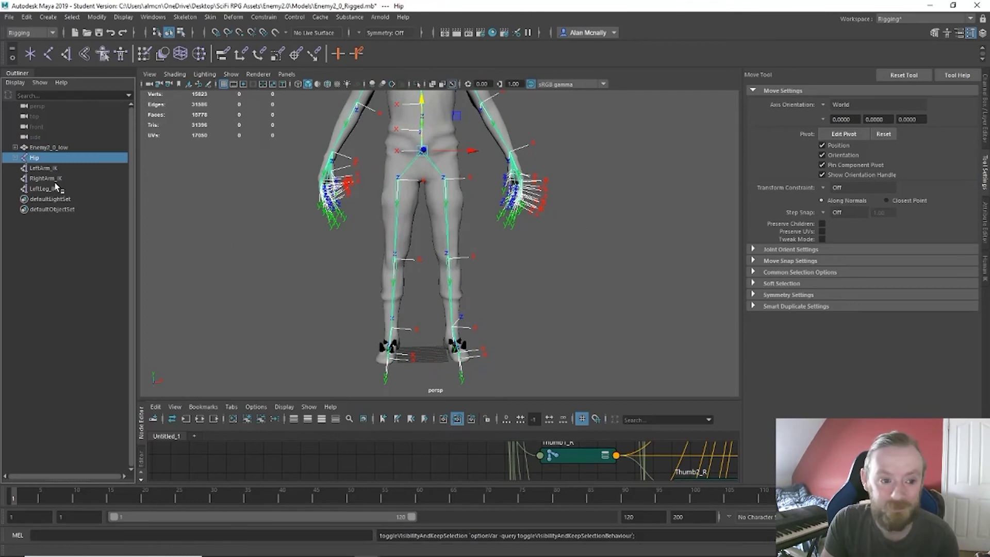
left_click(44, 168)
left_click_drag(510, 107, 508, 98)
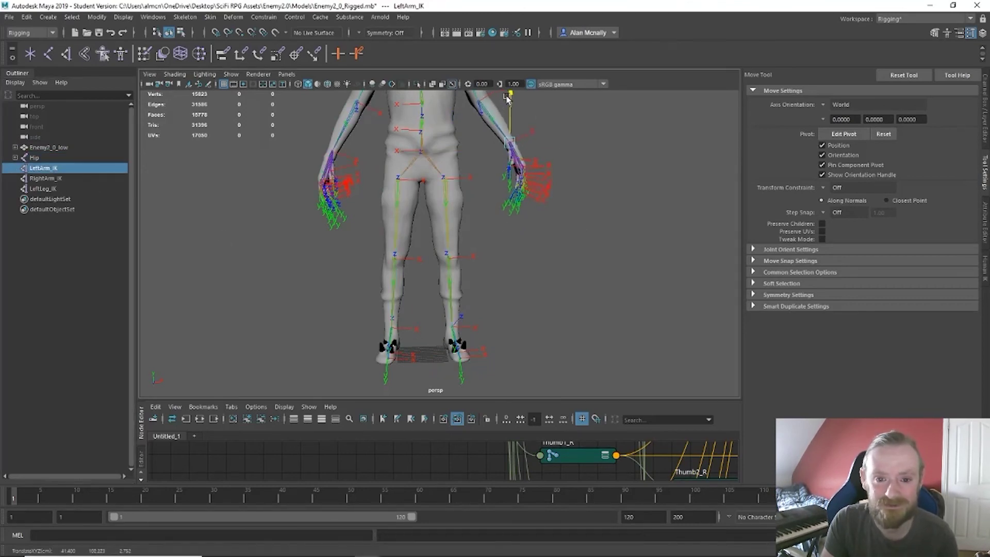
middle_click_drag(570, 236, 520, 227, "alt")
key("ctrl+z")
- Start the IK Handle tool with the Single-Chain Solver for the left foot
scroll(257, 231, "up", 4)
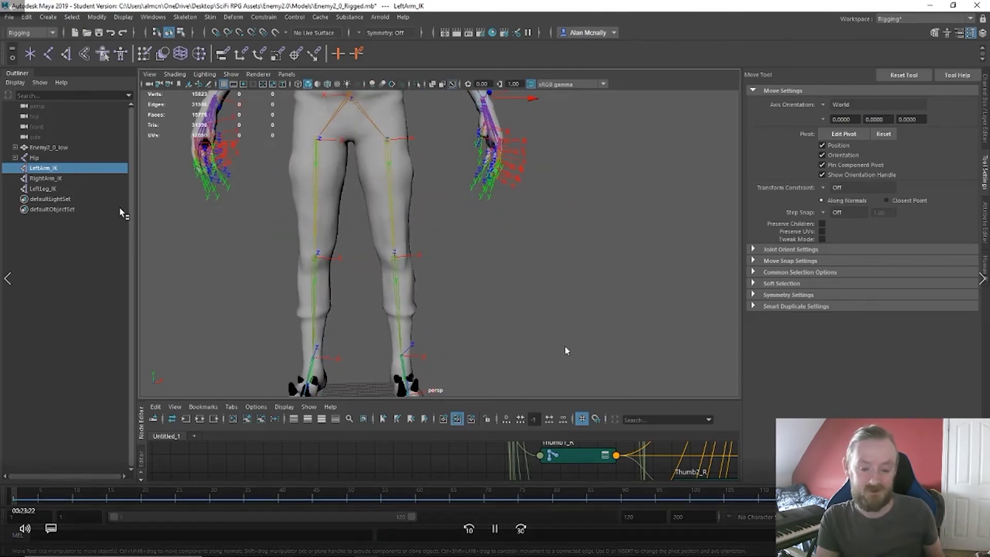
middle_click_drag(484, 204, 464, 170, "alt")
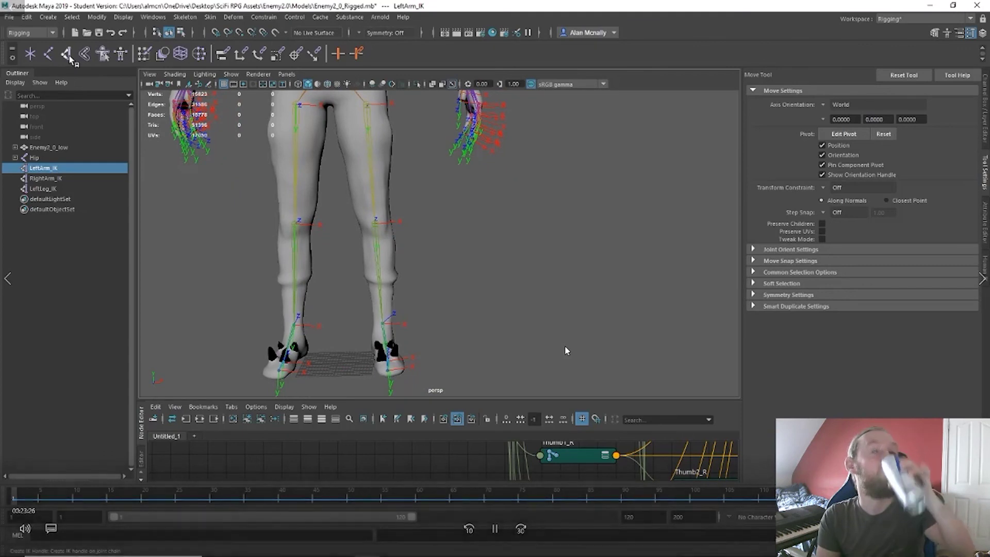
left_click(210, 17)
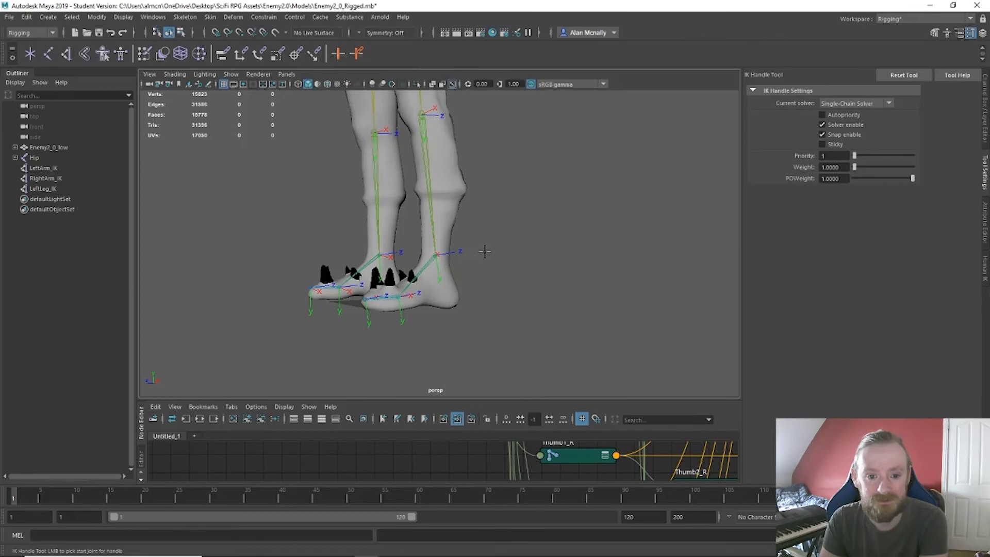
left_click_drag(473, 254, 510, 265, "alt")
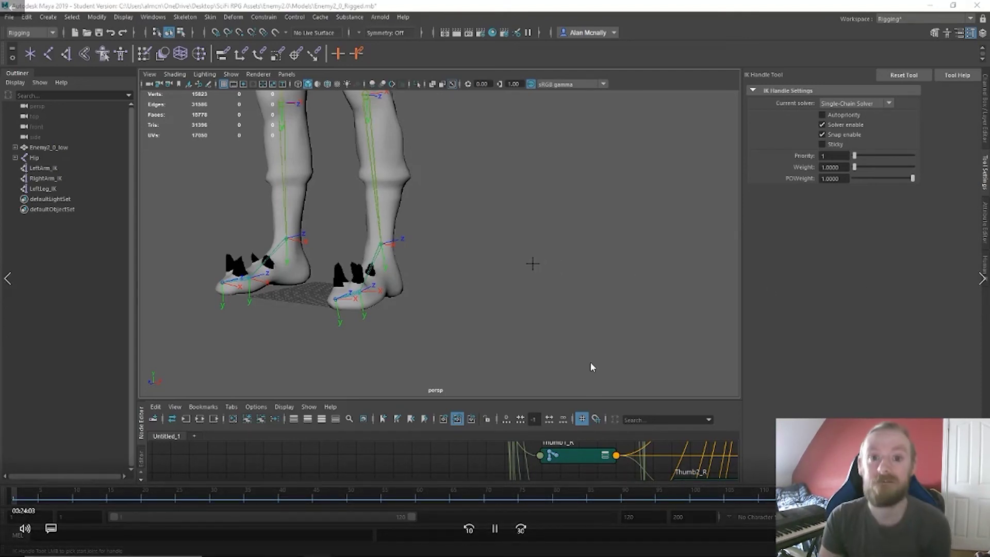
middle_click_drag(536, 208, 562, 316, "alt")
left_click_drag(561, 316, 527, 338, "alt")
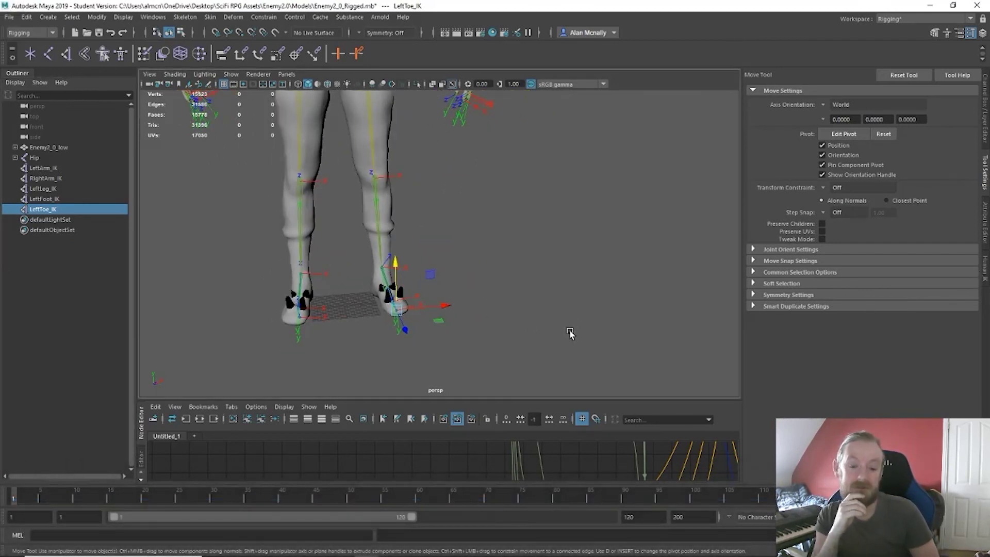
- Create an IK handle on the right leg from Thigh_R to the ankle joint, using the Rotate-Plane Solver
left_click_drag(552, 323, 520, 314, "alt")
scroll(528, 315, "down", 1)
middle_click_drag(513, 304, 538, 346, "alt")
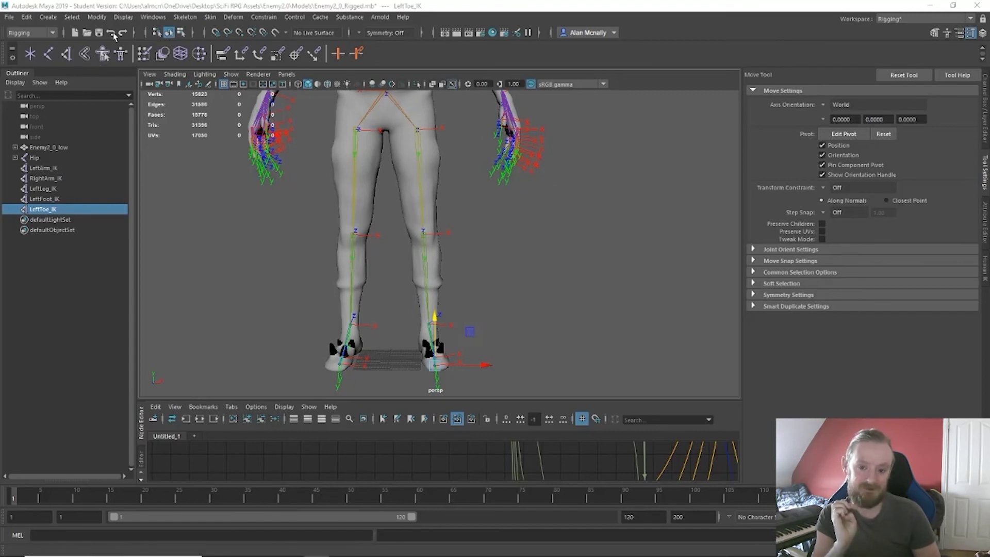
left_click(192, 19)
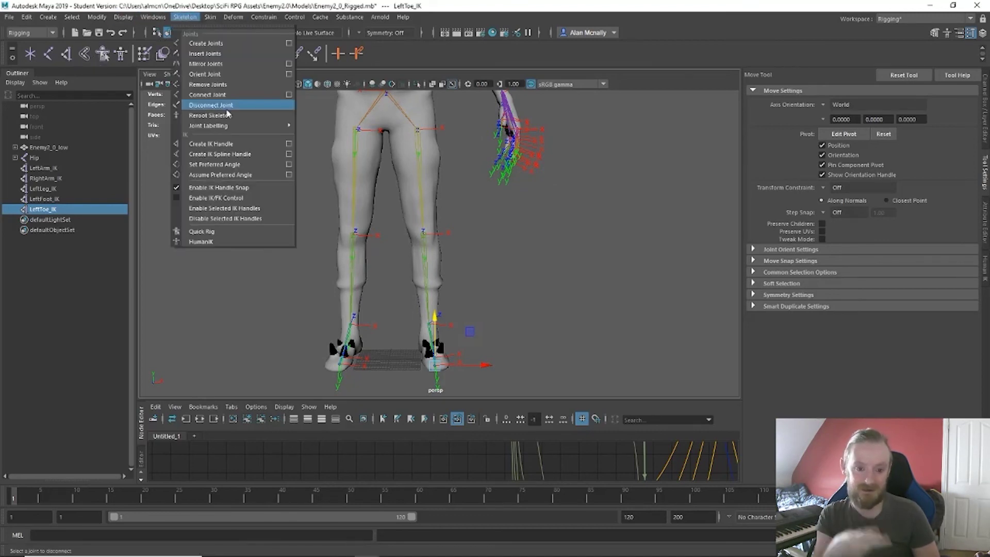
left_click(232, 150)
scroll(529, 195, "up", 2)
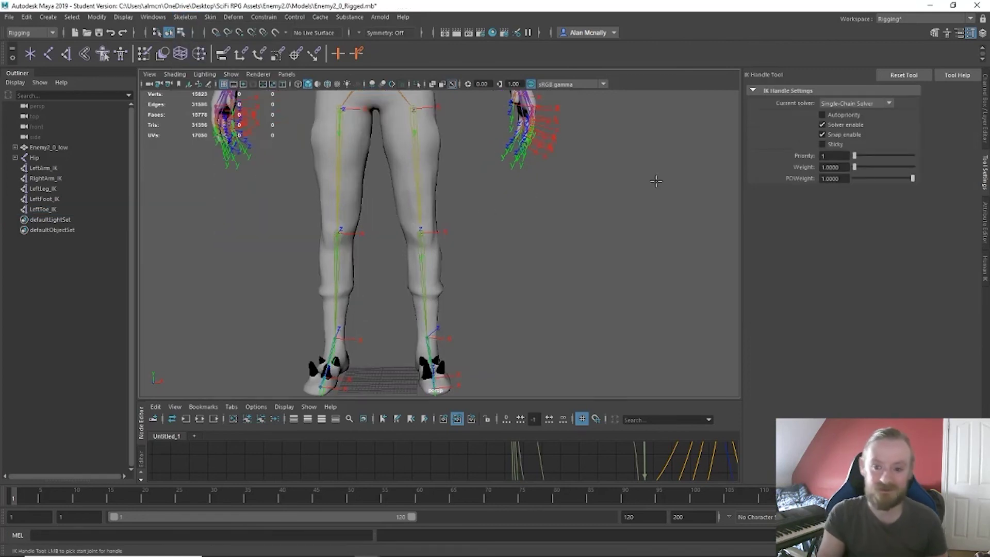
left_click(890, 103)
left_click(868, 126)
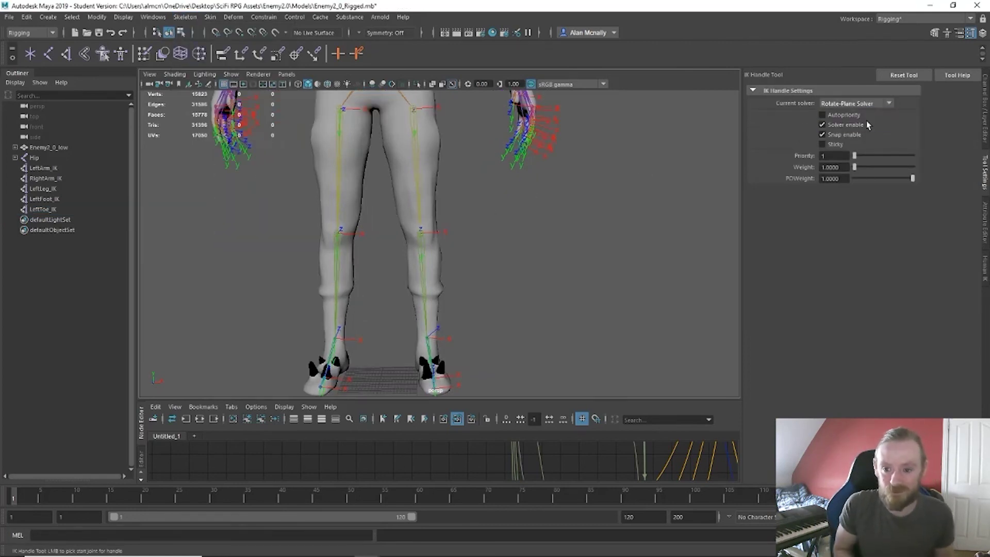
middle_click_drag(464, 181, 548, 265, "alt")
scroll(485, 250, "up", 2)
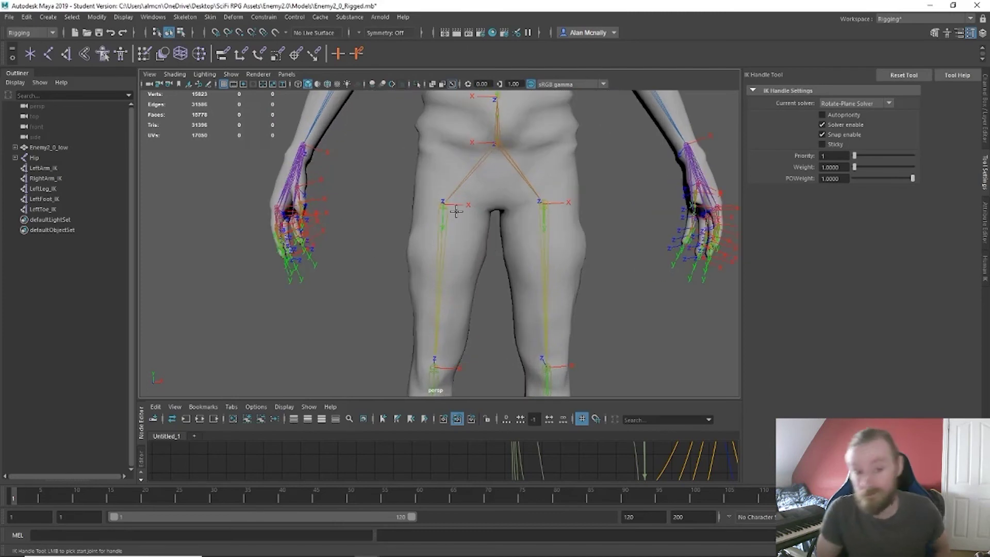
scroll(444, 215, "up", 2)
left_click(443, 189)
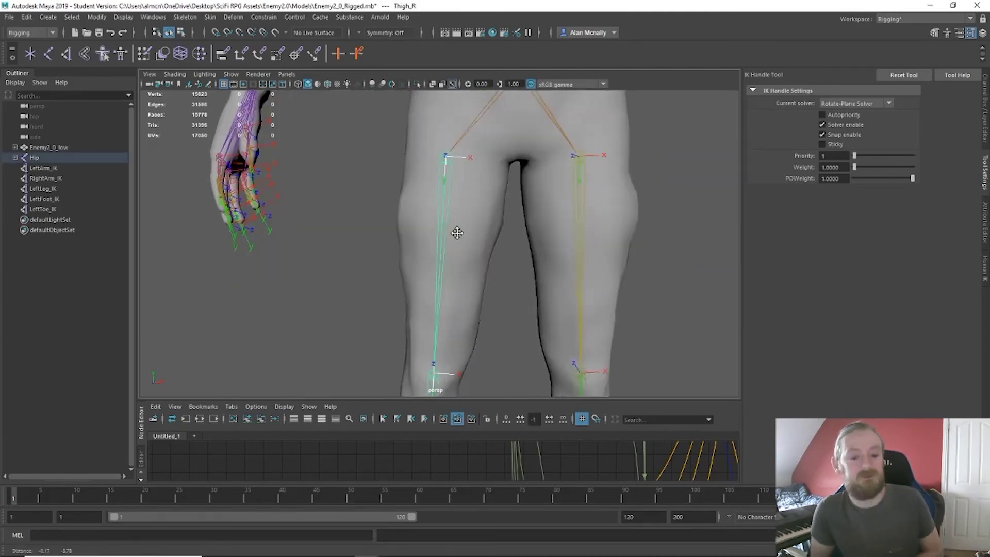
middle_click_drag(453, 232, 453, 159, "alt")
middle_click_drag(448, 338, 443, 249, "alt")
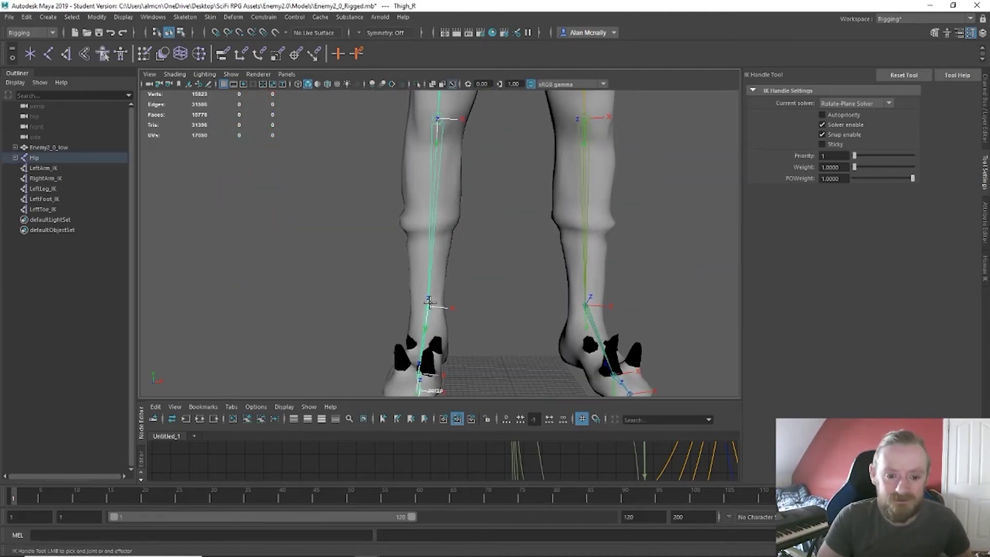
left_click(428, 310)
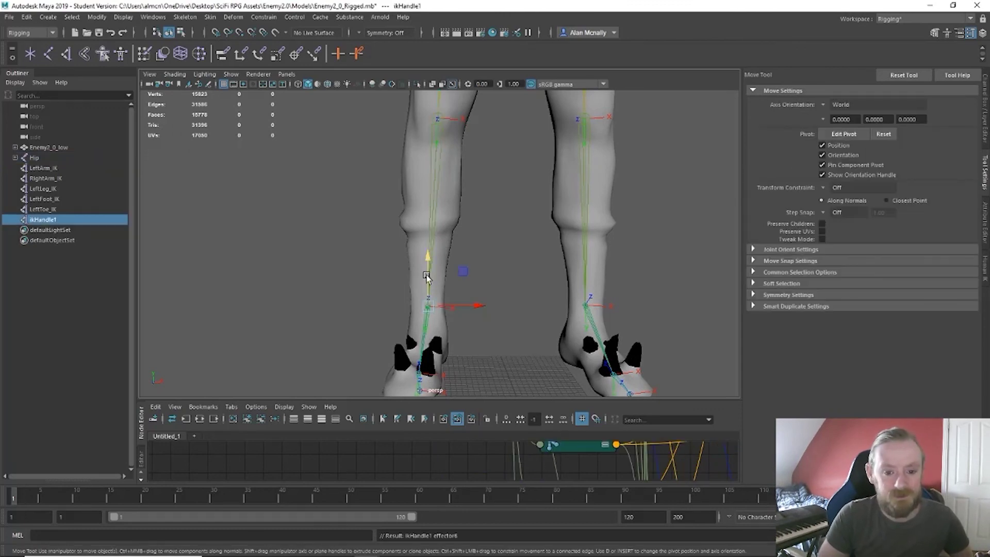
- Test the right leg's new IK handle by raising it, undo the move, and rename the handle RightLeg_IK
left_click_drag(427, 278, 427, 212)
key("ctrl+z")
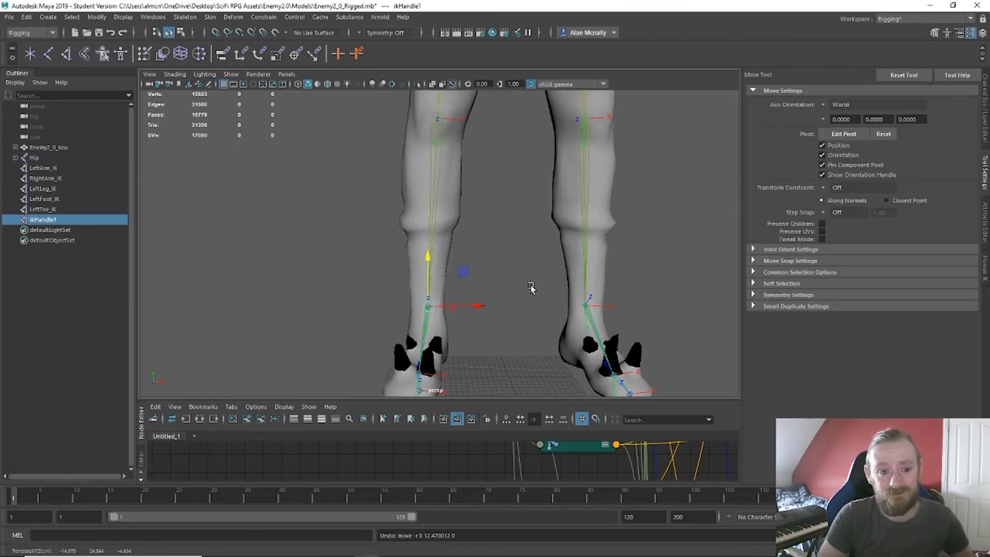
double_click(65, 221)
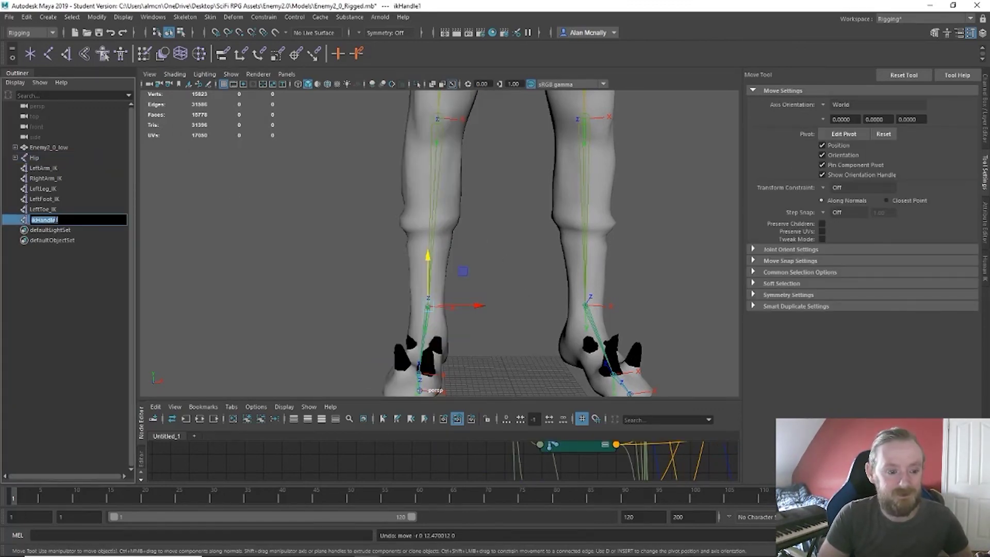
type("RightLe")
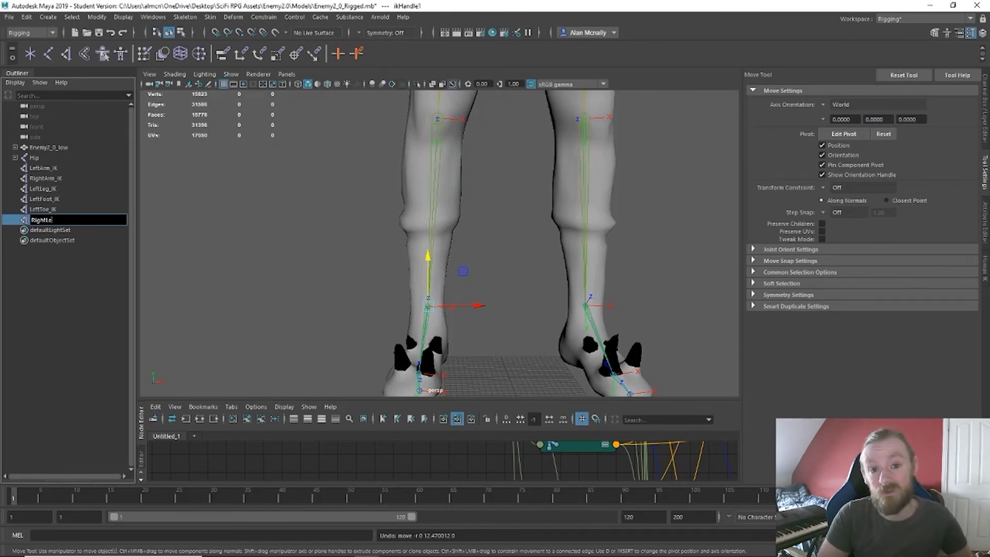
type("g_IK")
key("Return")
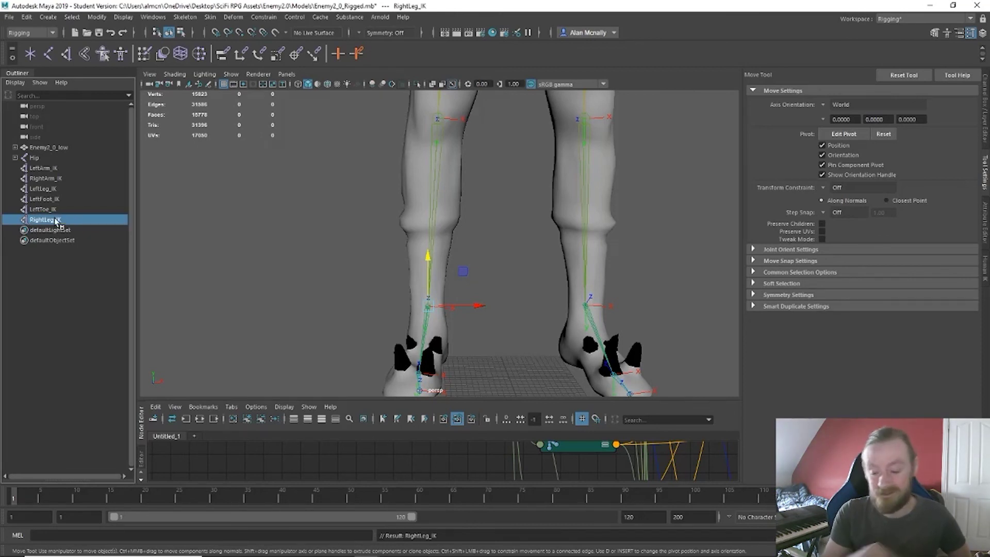
- Create a Single-Chain Solver IK handle on the right foot from the Ankle_R joint to the toe joint
scroll(445, 205, "down", 3)
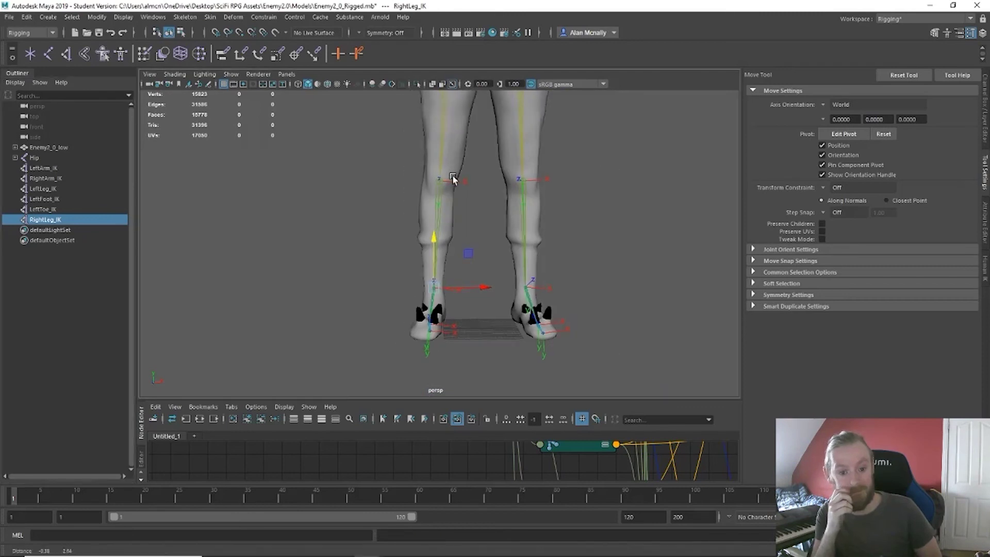
left_click(185, 17)
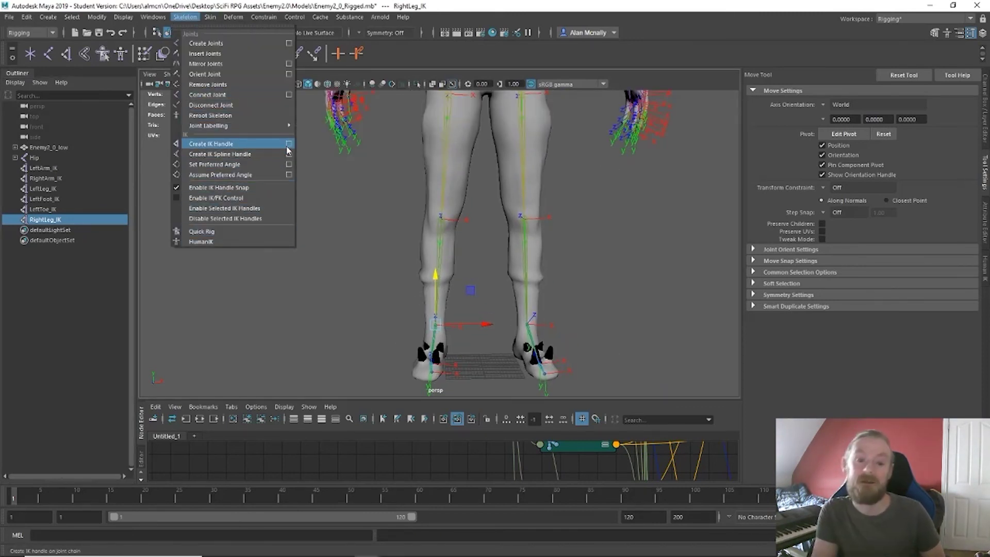
left_click(268, 144)
left_click(883, 102)
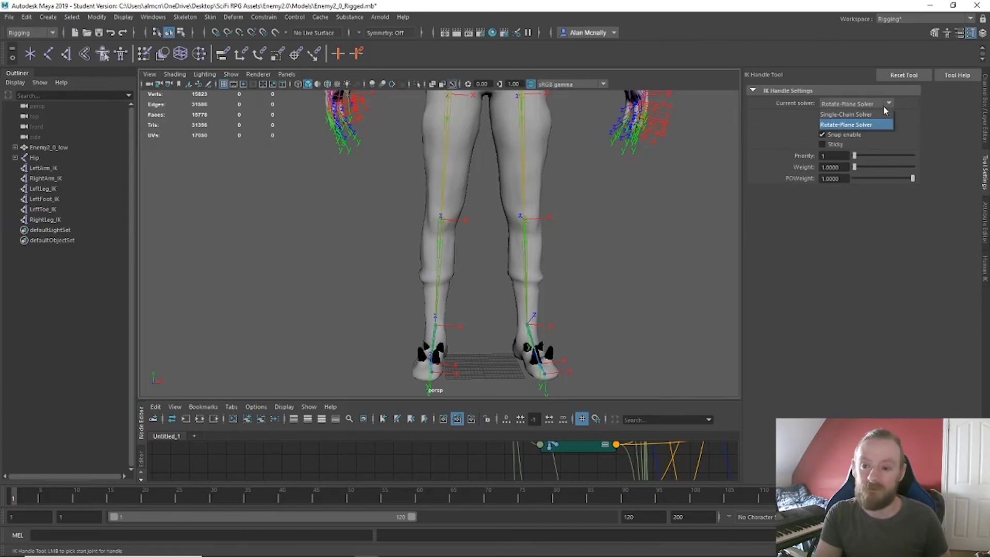
left_click(864, 112)
left_click_drag(427, 294, 557, 290, "alt")
middle_click_drag(464, 258, 508, 192, "alt")
scroll(315, 289, "up", 4)
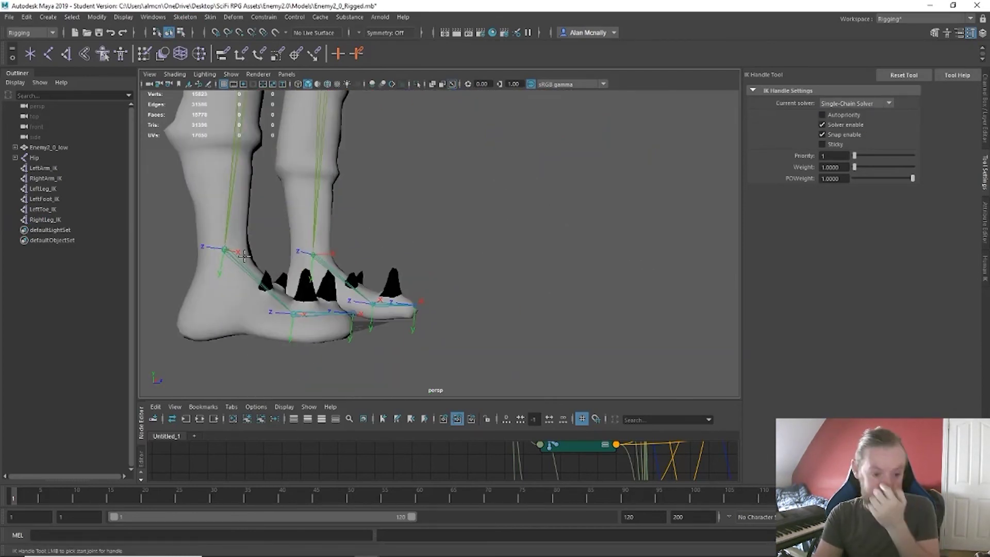
left_click(226, 250)
left_click(291, 313)
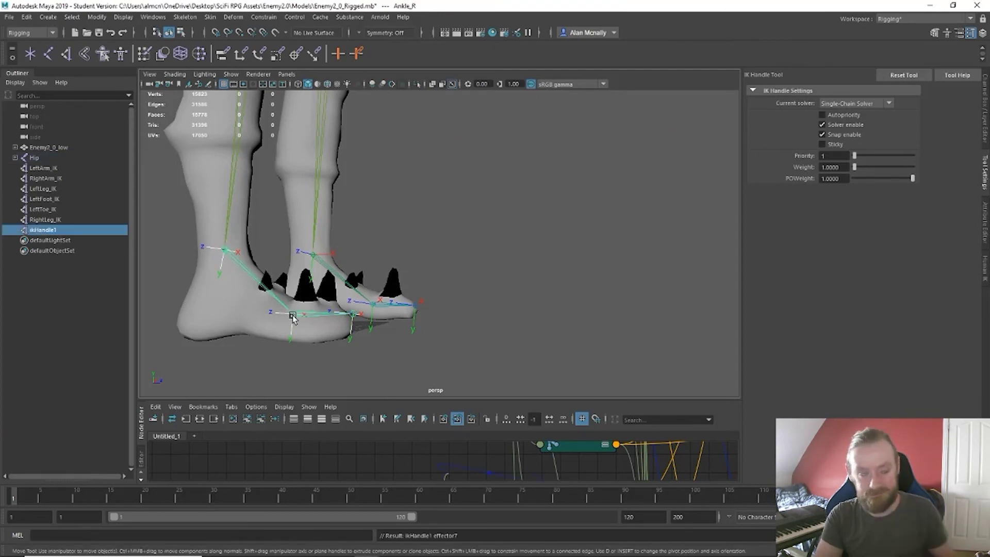
- Create a Single-Chain Solver IK handle on the right foot from the Toe_R joint to the toe's end joint
key("w")
left_click(186, 17)
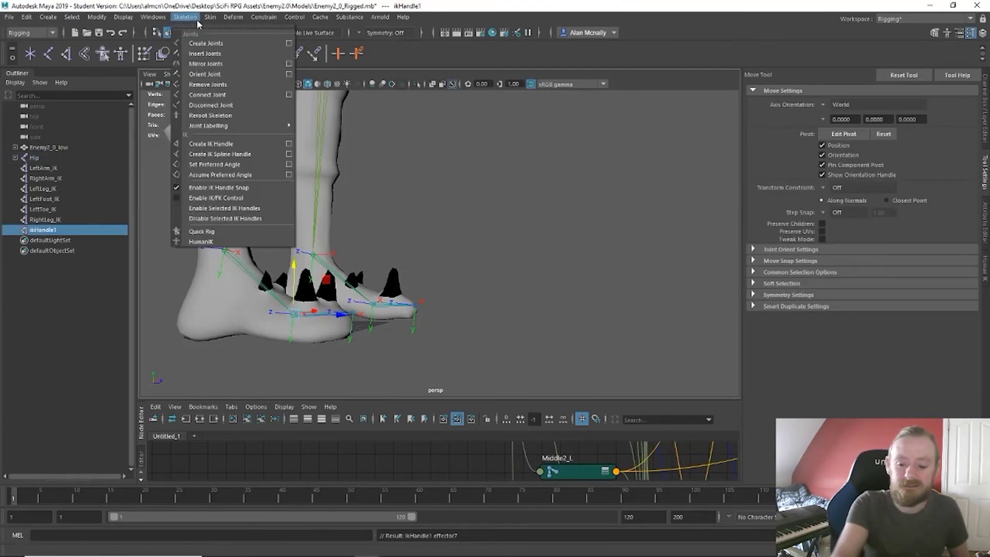
left_click(289, 143)
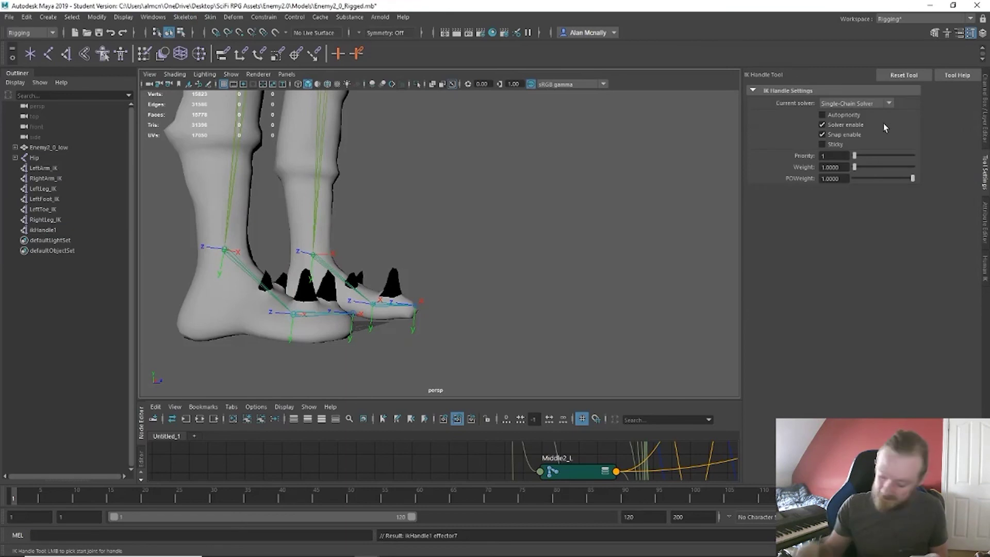
left_click(304, 316)
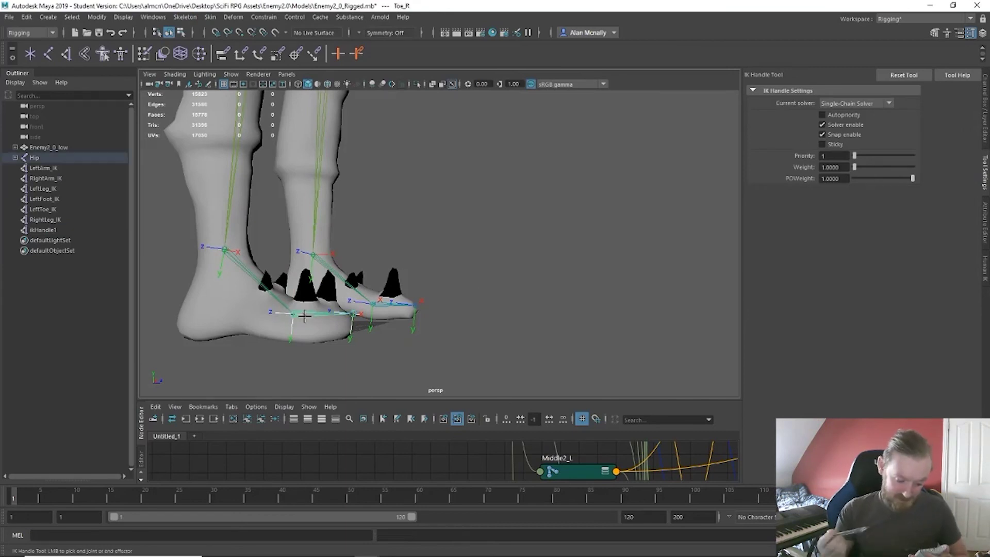
left_click(353, 314)
key("w")
- Rename the right foot's ankle-to-toe IK handle RightFoot_IK
left_click(42, 231)
double_click(43, 232)
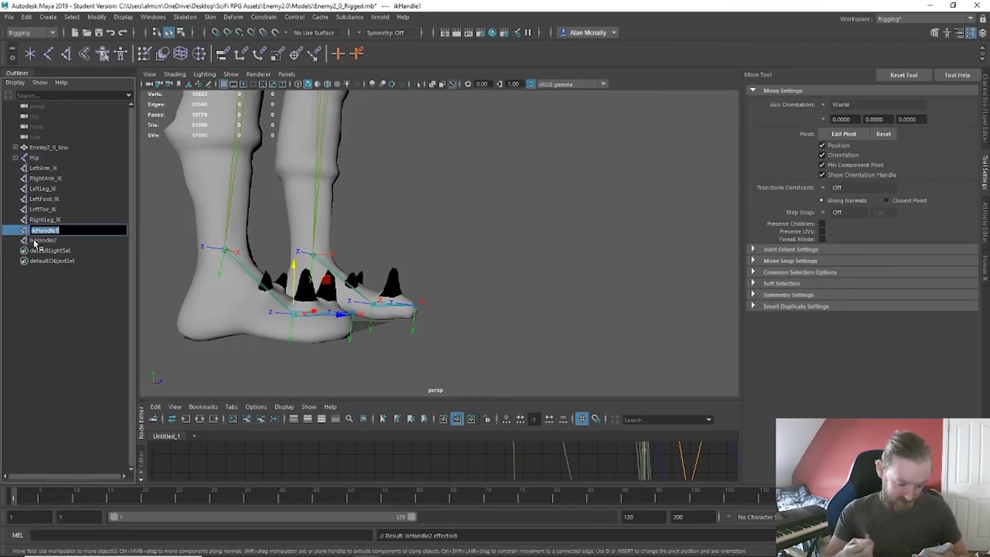
type("Right")
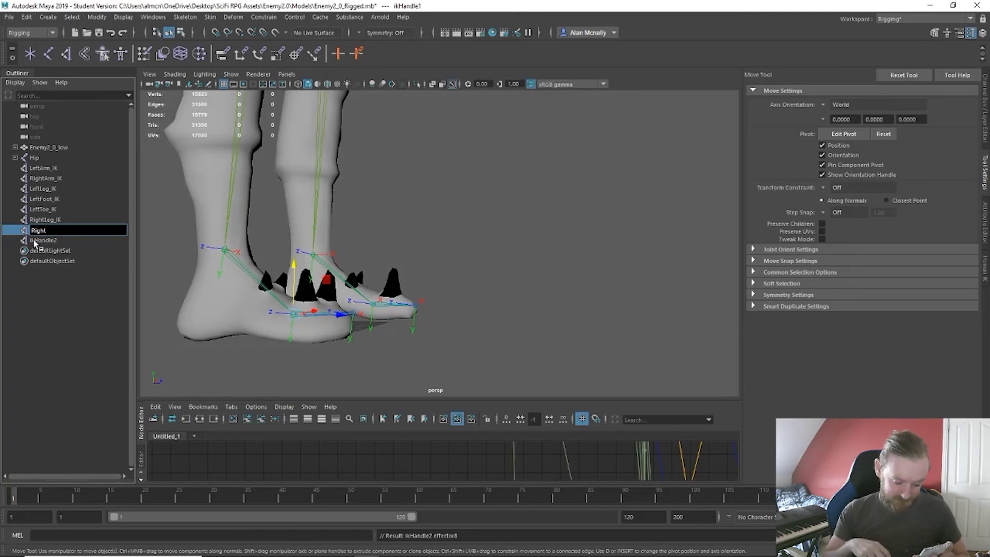
type("Foot_IK")
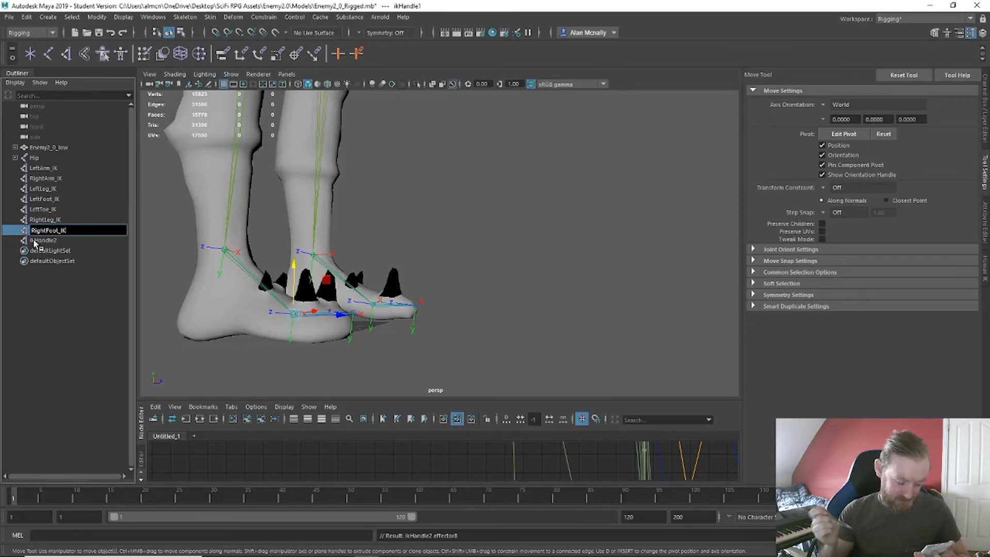
key("Return")
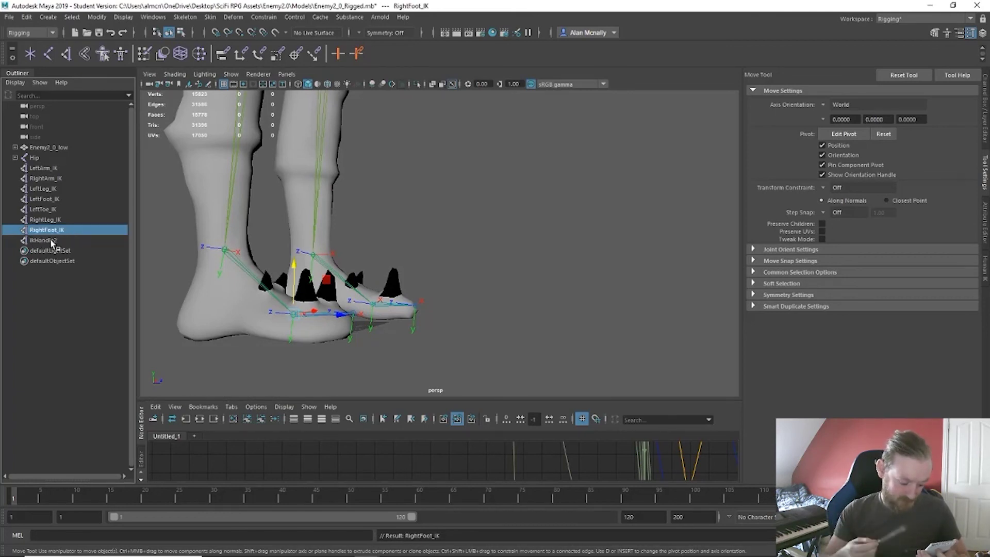
- Rename the right toe's IK handle RightToe_IK
double_click(44, 241)
type("Right")
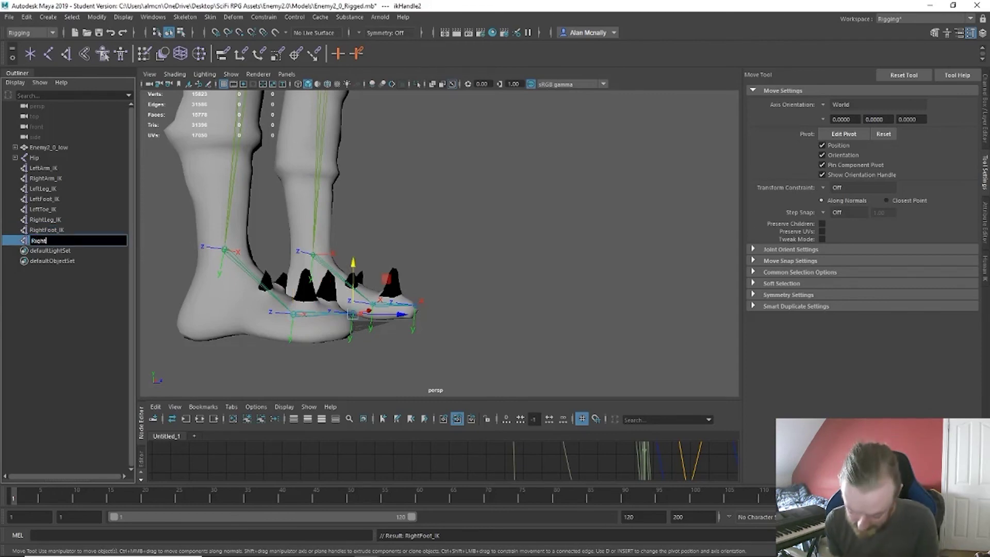
type("Toe")
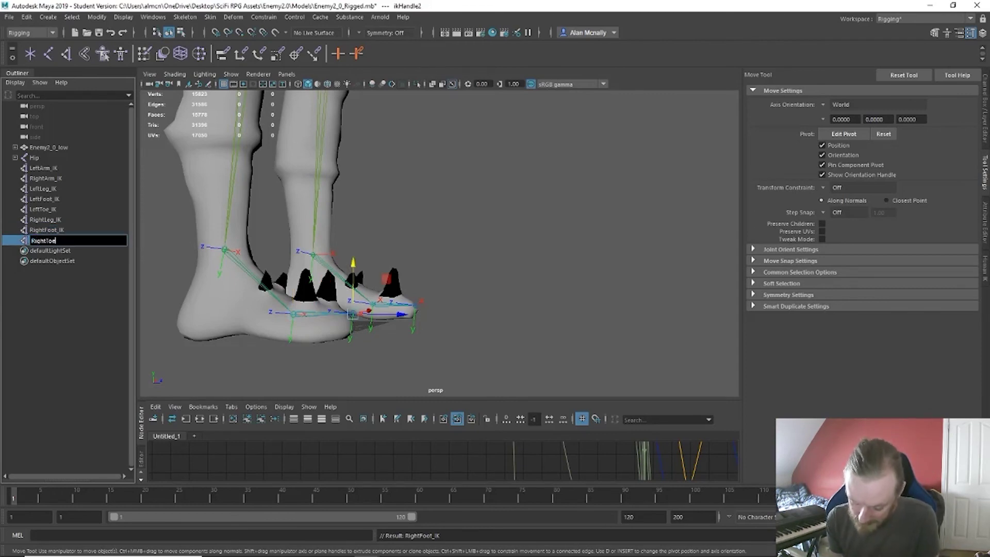
type("_IK")
key("Return")
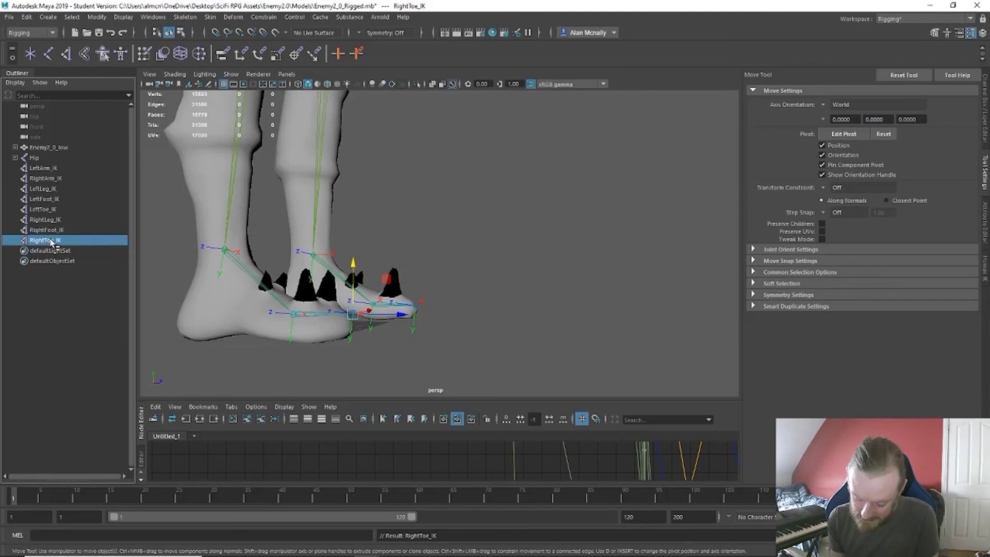
- Select the RightLeg_IK, RightFoot_IK and RightToe_IK handles together and undo the last change
left_click_drag(590, 358, 447, 306, "alt")
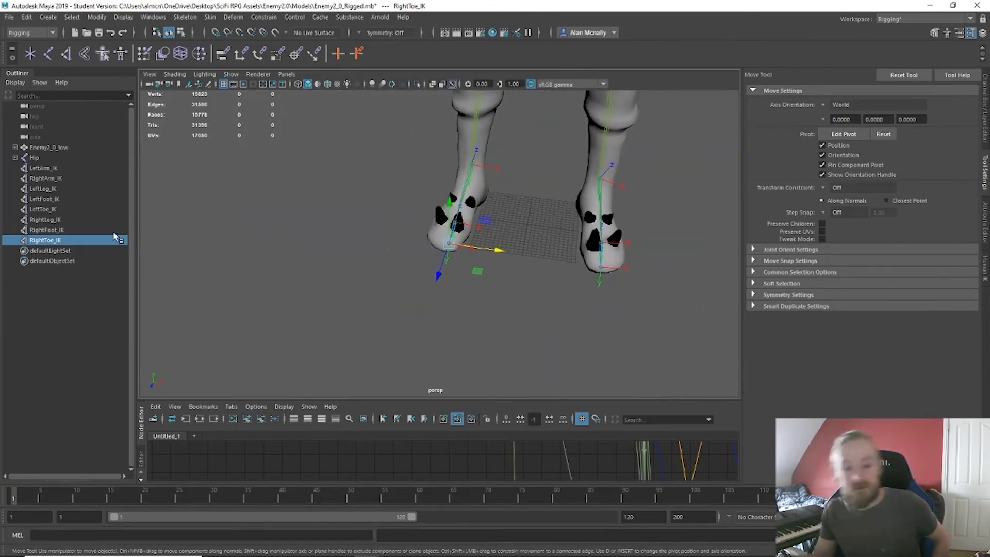
left_click(58, 219, "shift")
left_click_drag(504, 228, 503, 265, "alt")
key("ctrl+z")
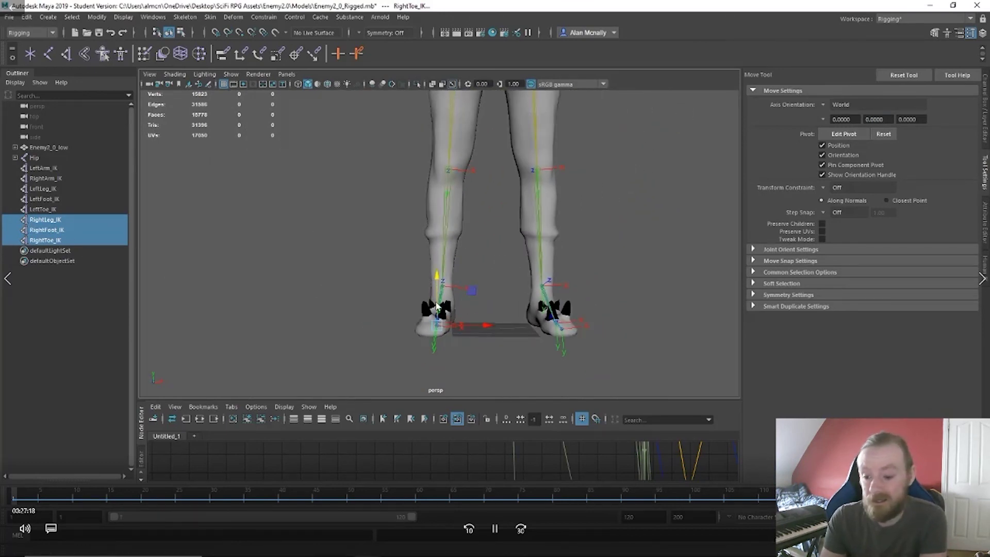
- Save the rigged scene under its current name, accepting the Student Version notice
scroll(579, 283, "down", 3)
key("ctrl+s")
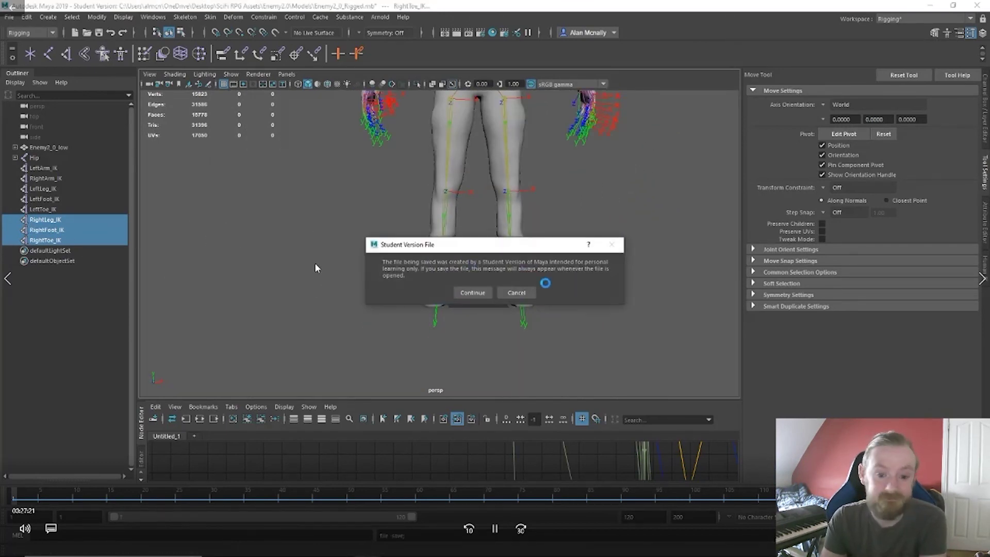
left_click(472, 289)
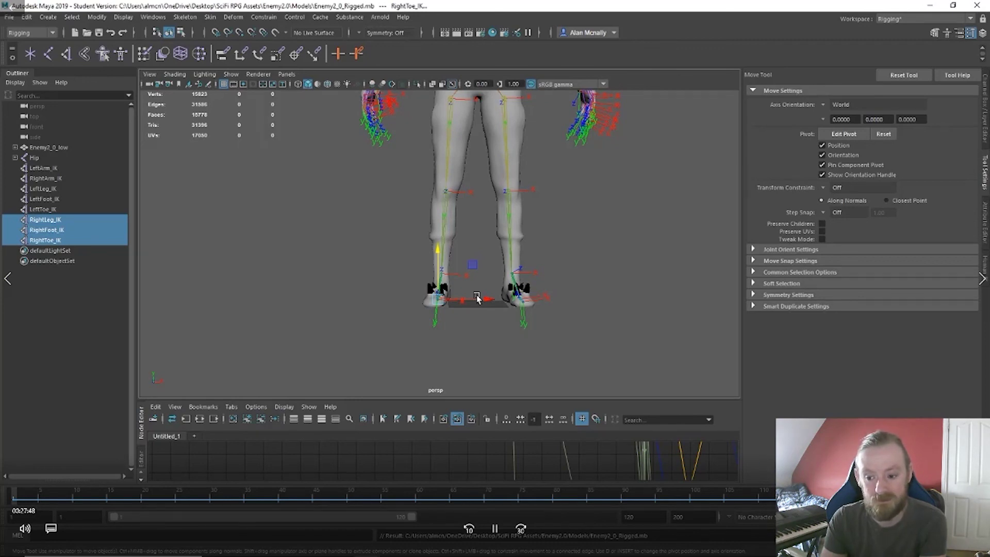
left_click(48, 19)
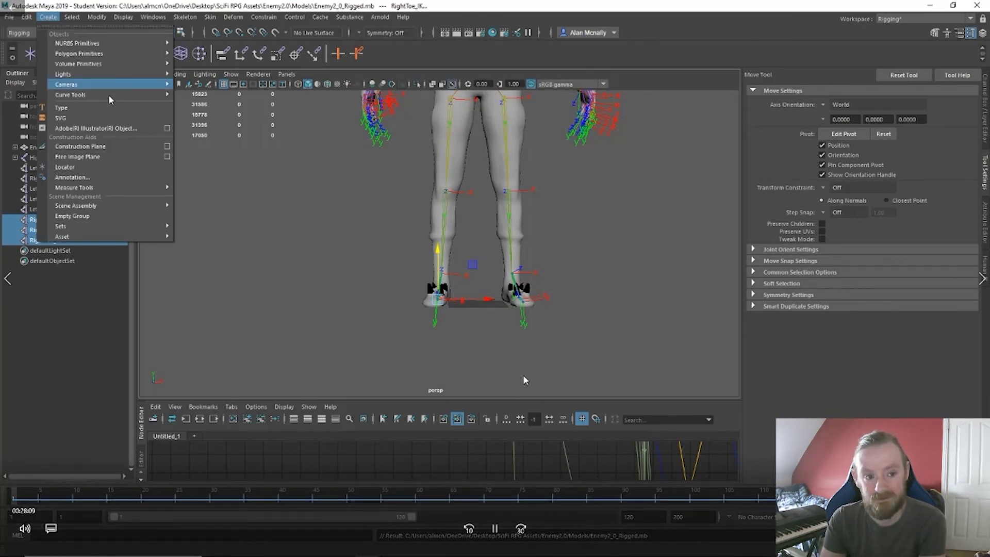
left_click(495, 529)
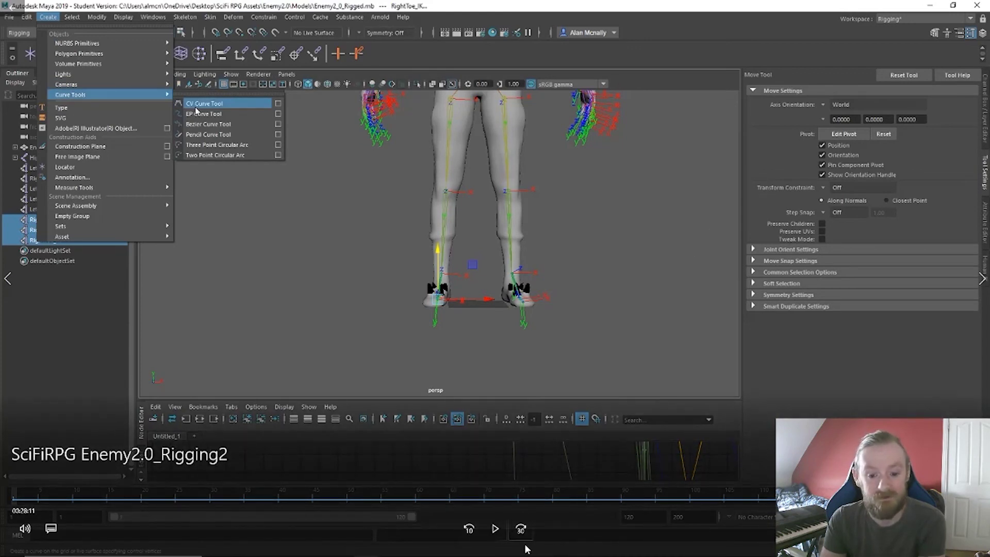
left_click(495, 529)
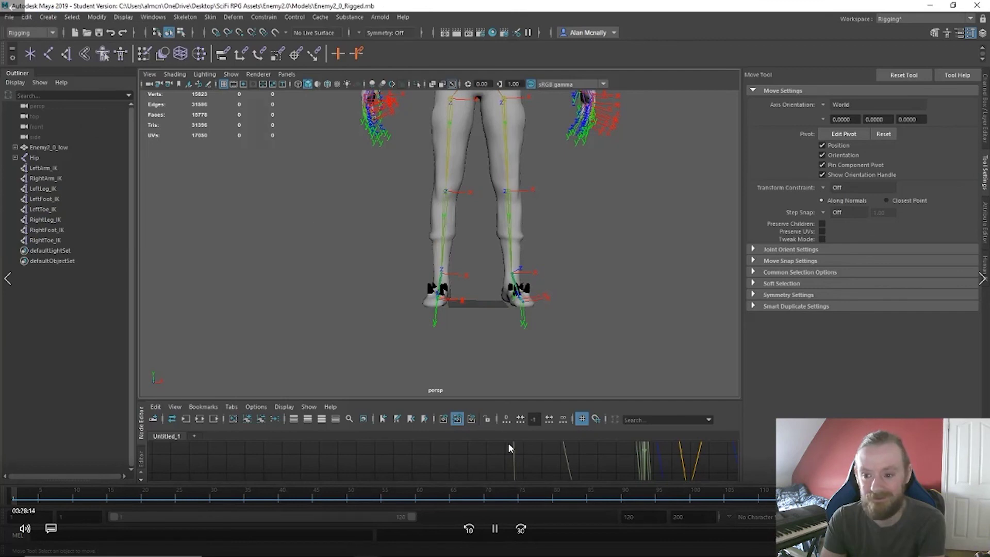
left_click(496, 529)
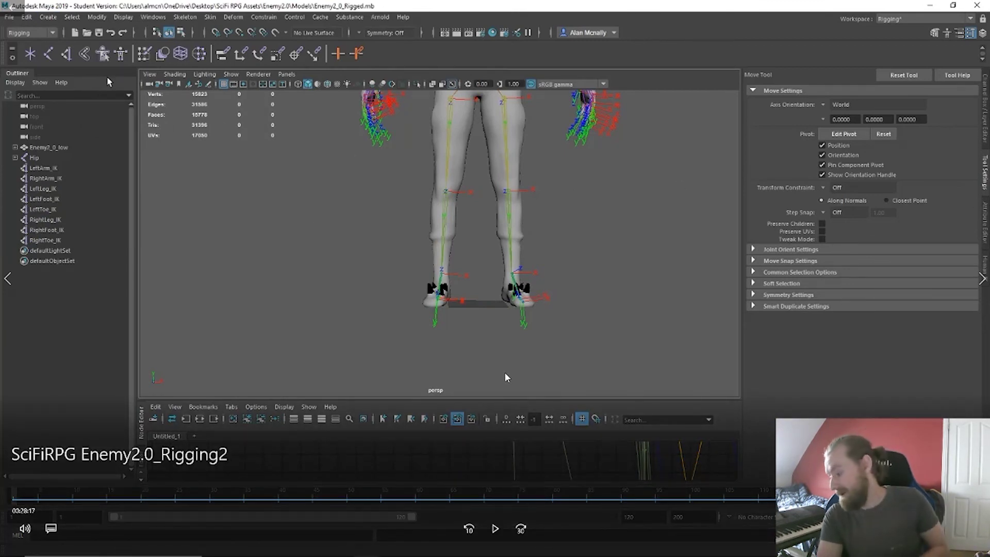